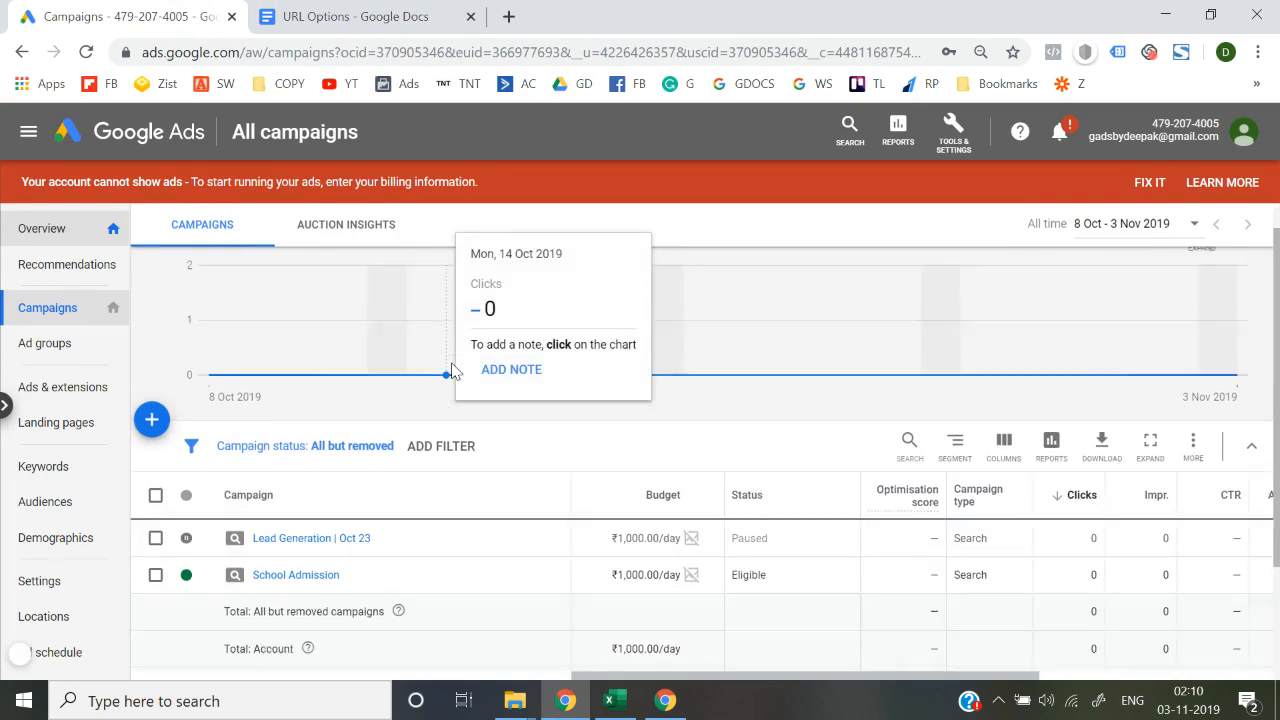
scroll(306, 417, down, 2)
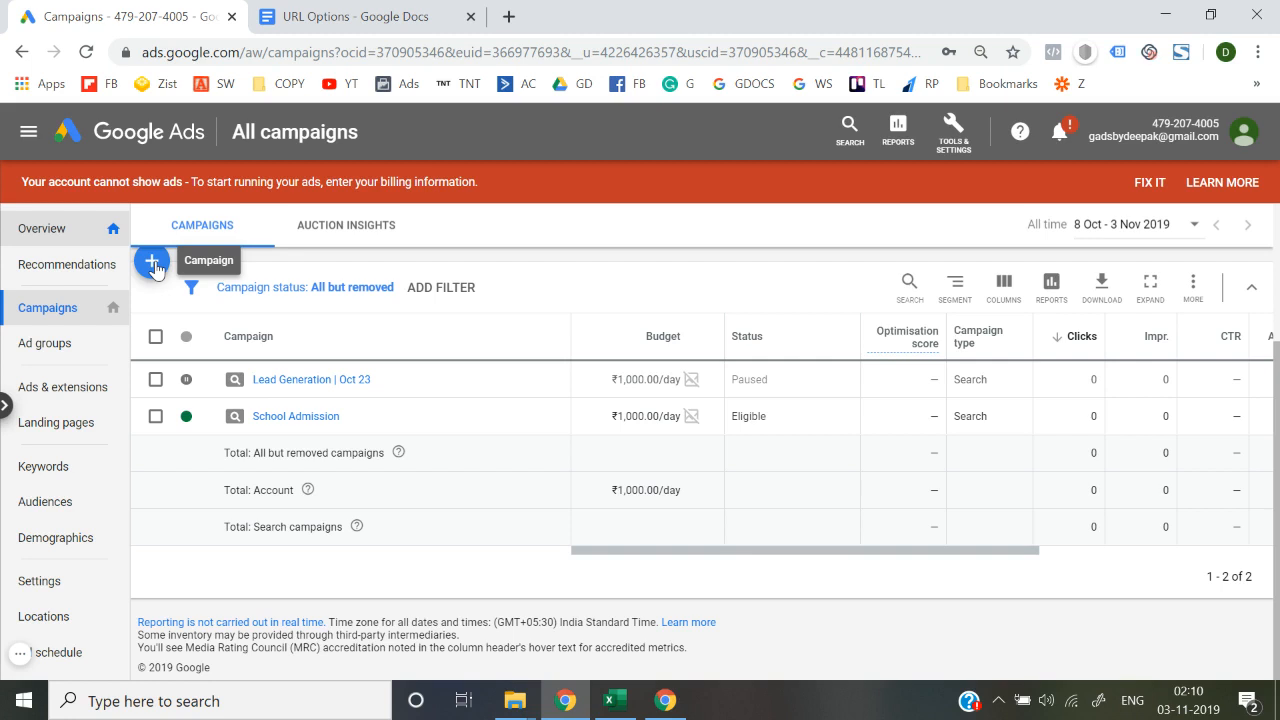
click(288, 418)
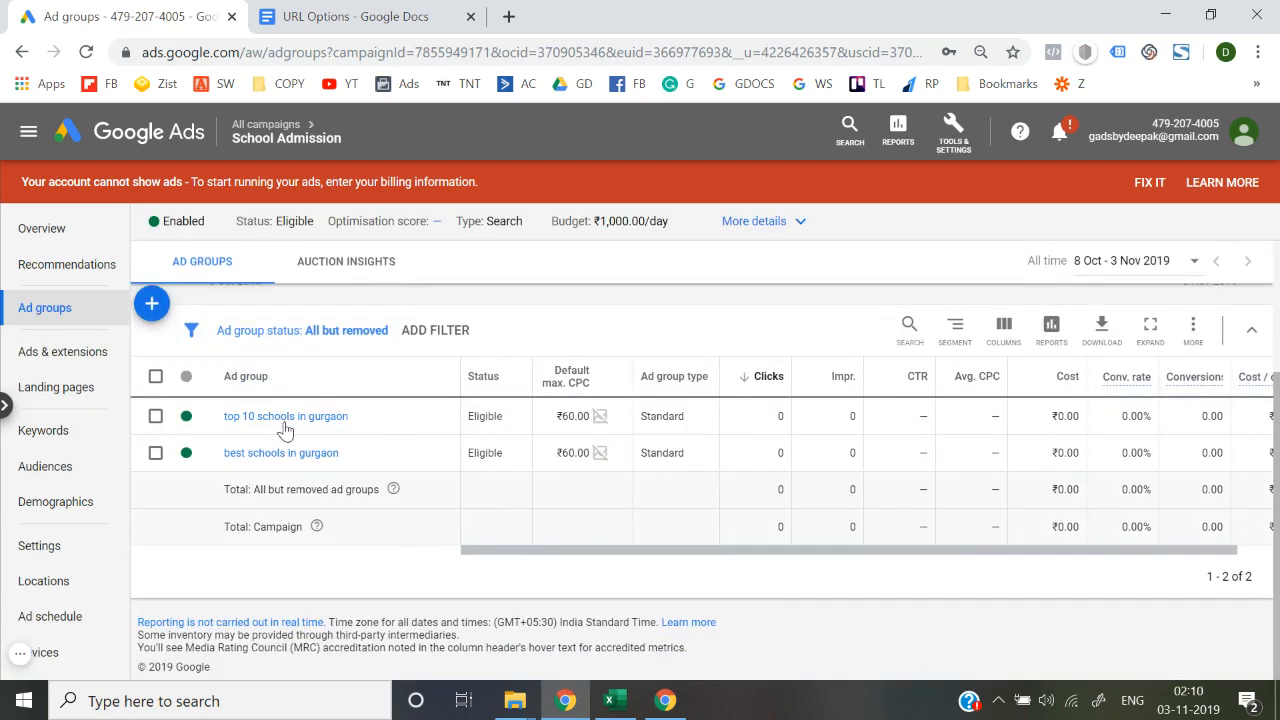
click(284, 420)
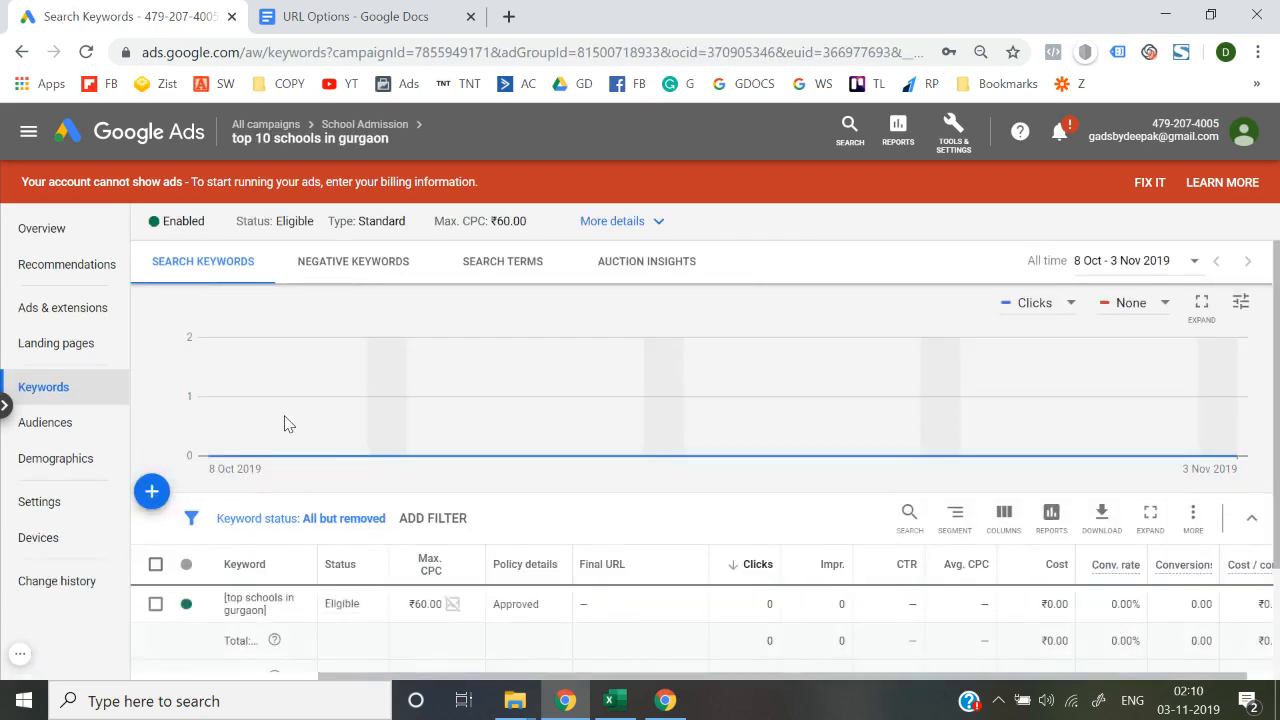
scroll(284, 424, down, 2)
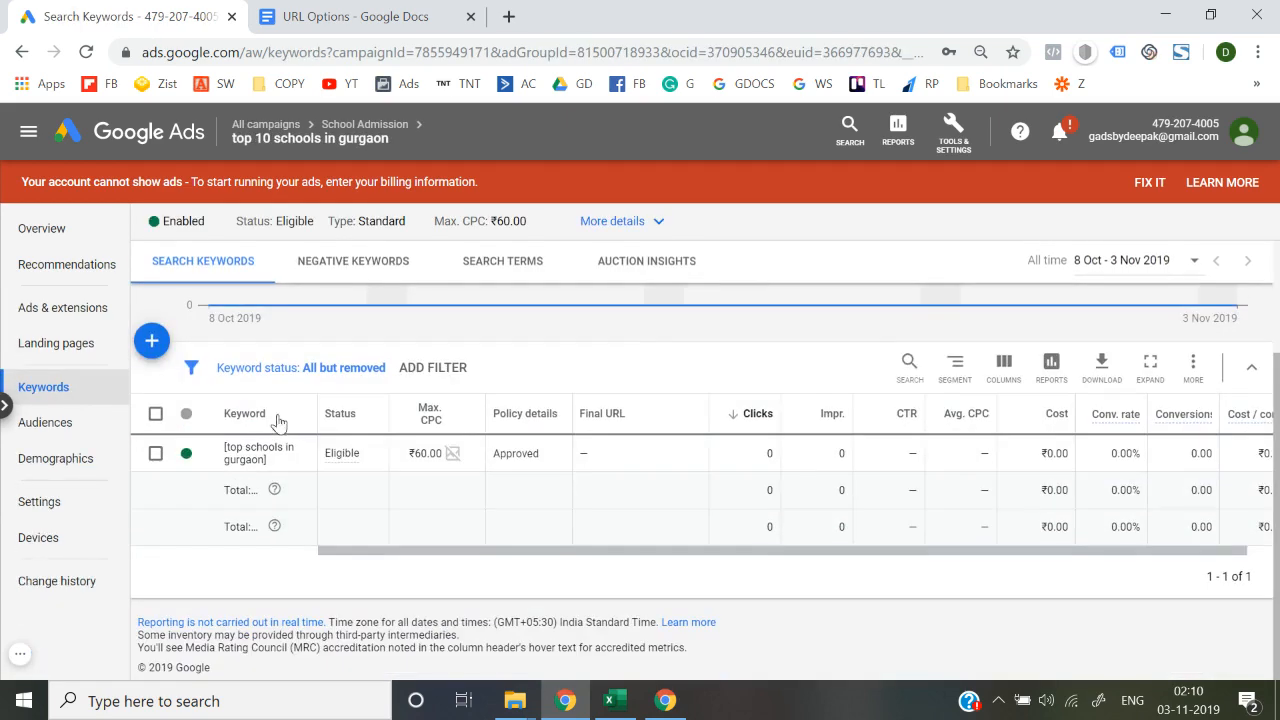
click(145, 150)
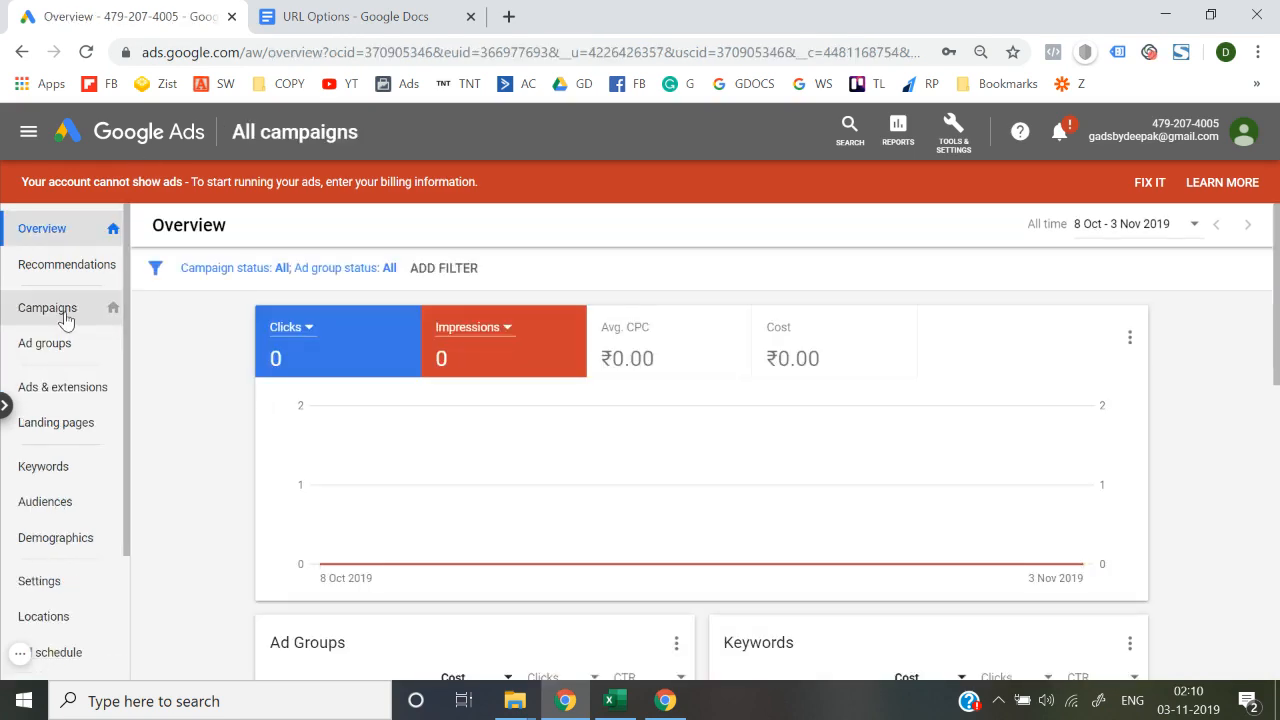
Open the ads list of the "top 10 schools in gurgaon" ad group in the School Admission campaign.
click(65, 320)
scroll(285, 510, down, 2)
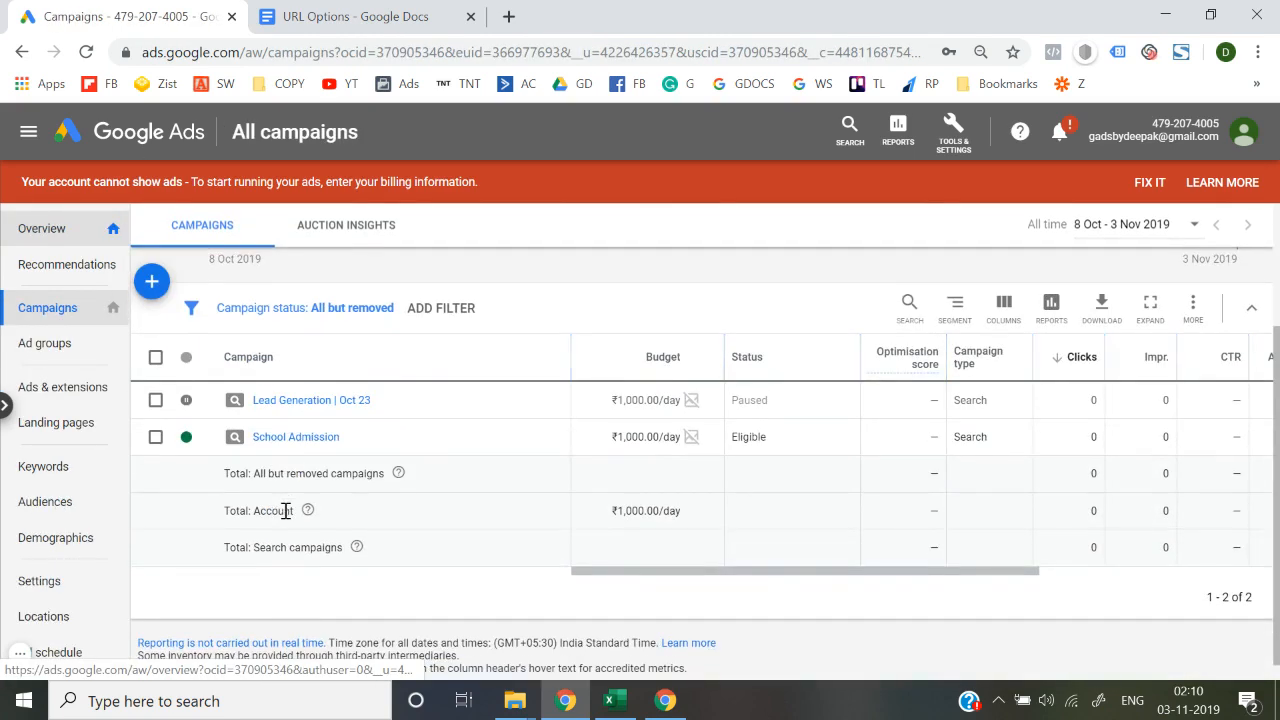
click(280, 440)
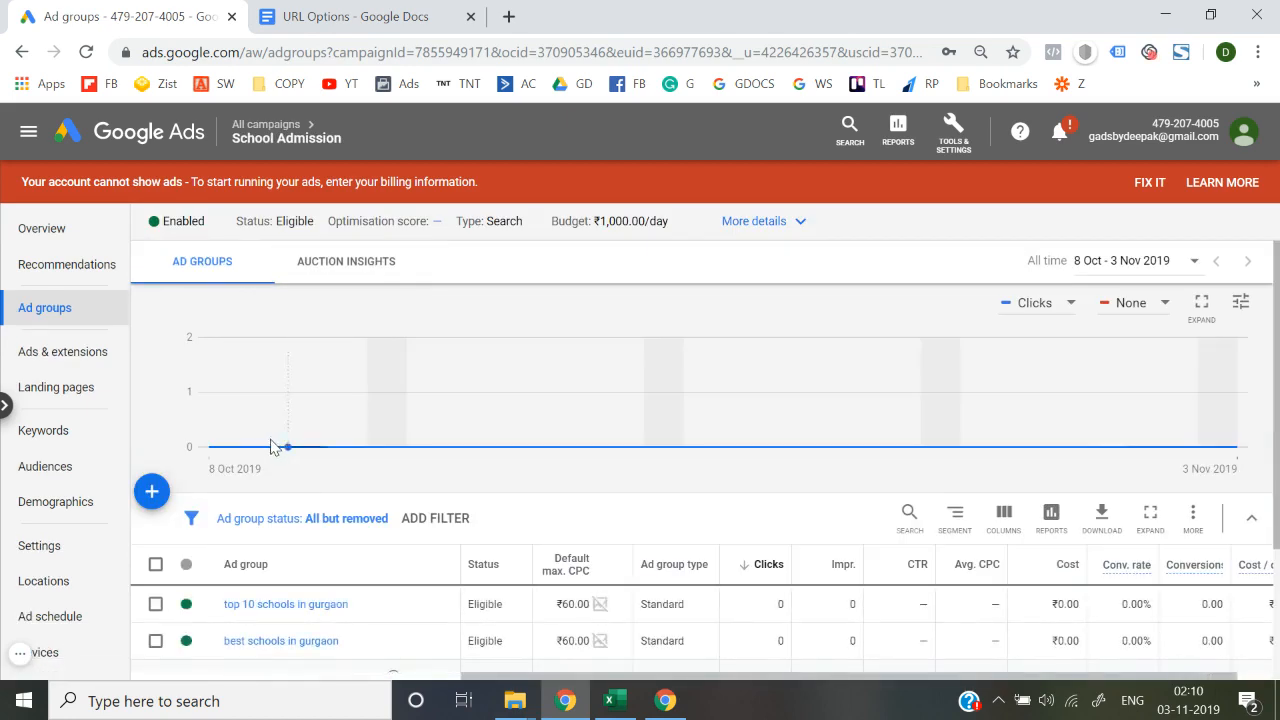
click(275, 608)
click(90, 316)
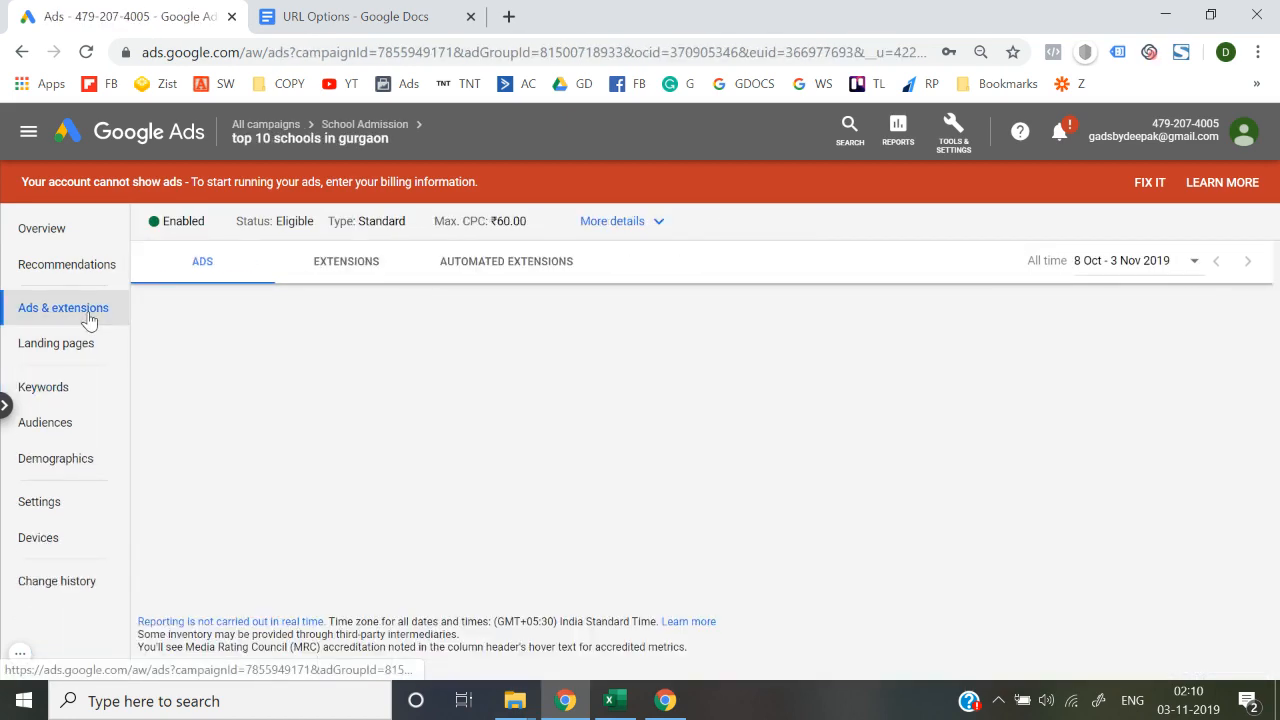
scroll(286, 480, down, 2)
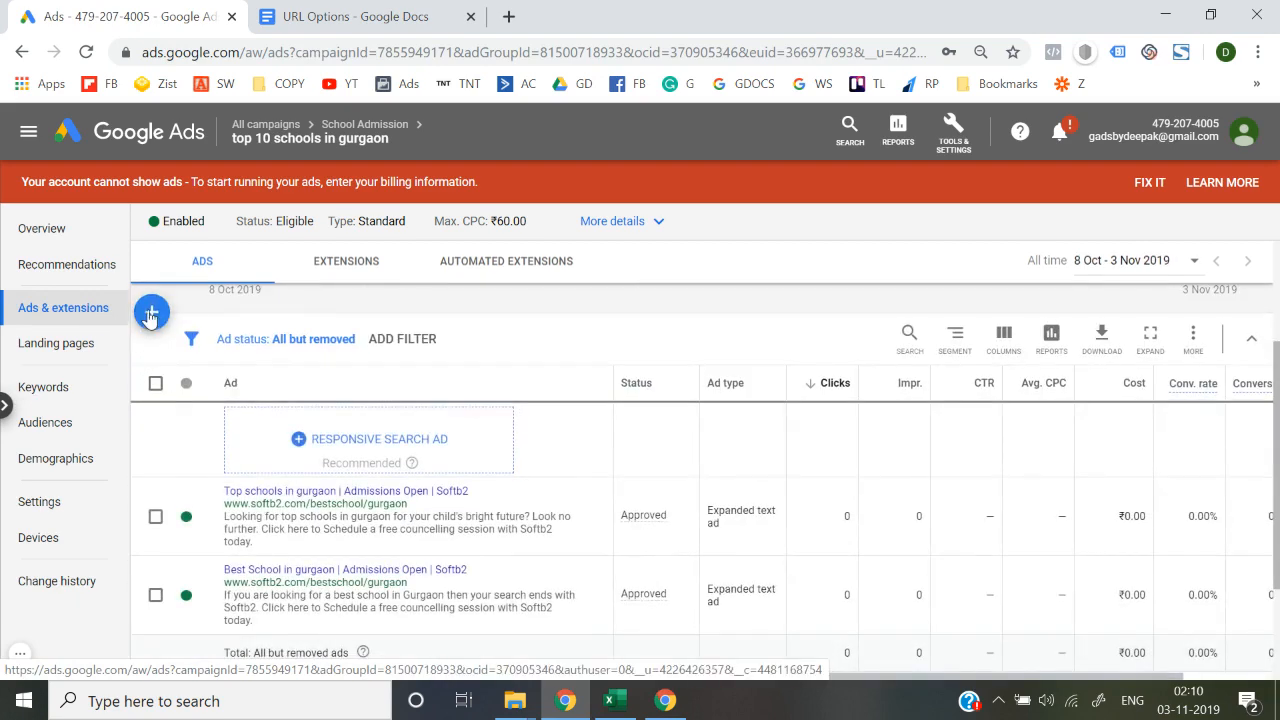
Start a new text ad in the ad group and expand its Ad URL options.
click(151, 316)
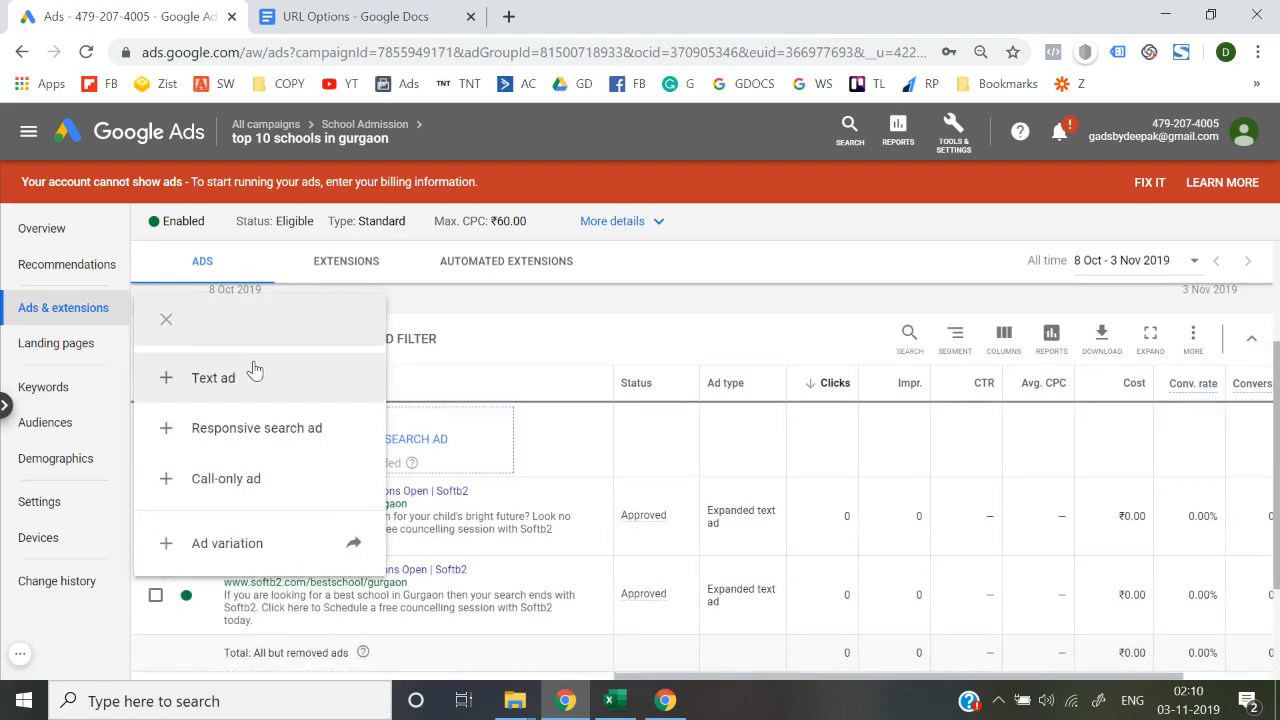
click(254, 372)
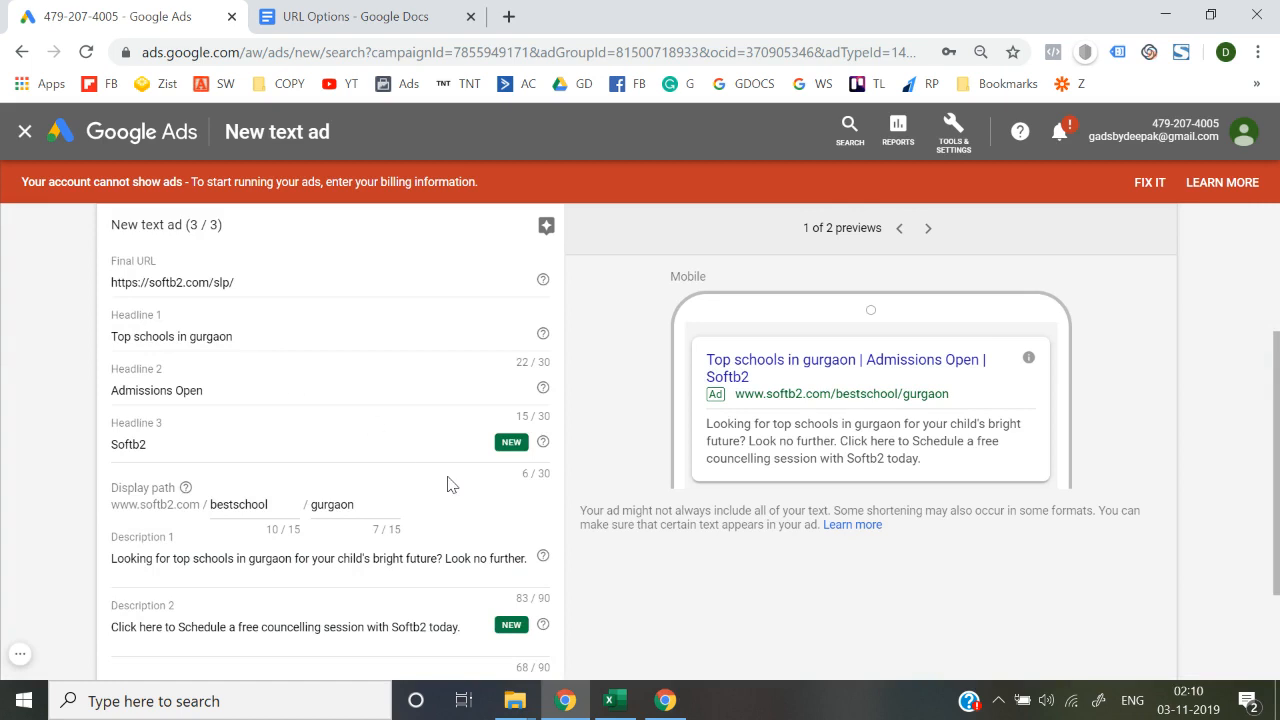
scroll(448, 484, down, 2)
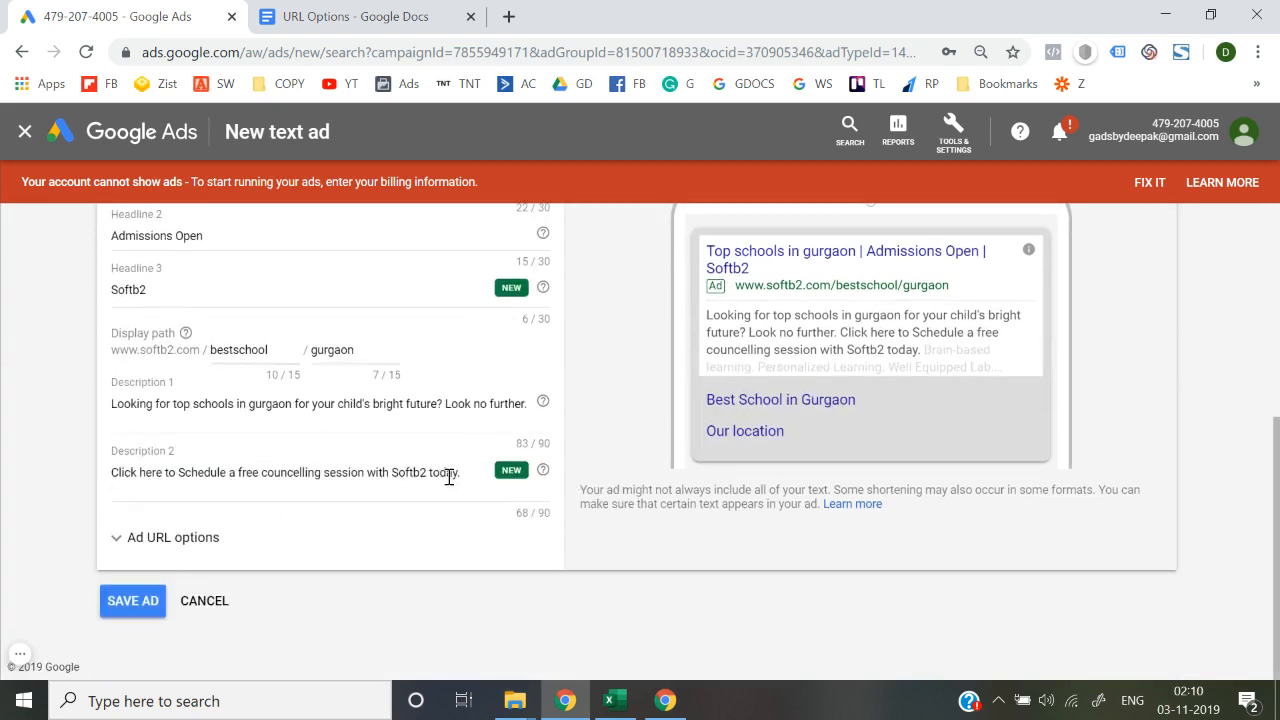
click(175, 547)
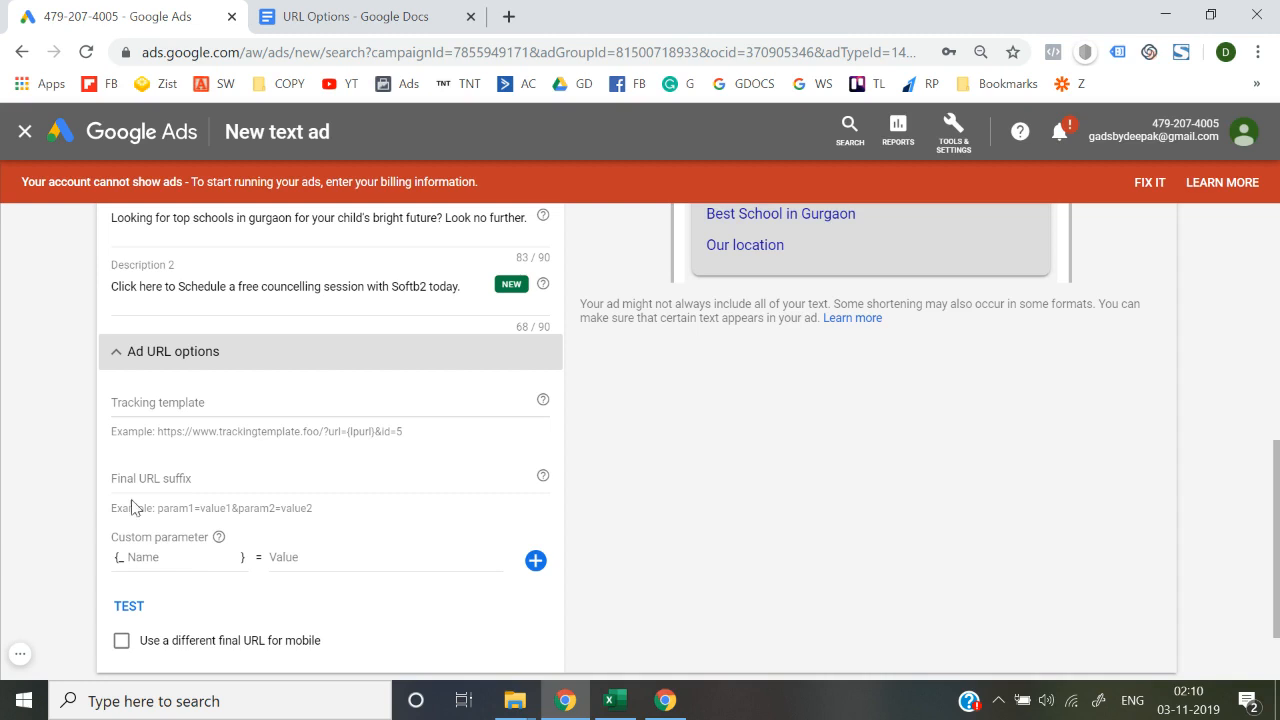
Open the bookmarked BitPaper site in a new tab and create a paper named "Tracking".
click(1262, 87)
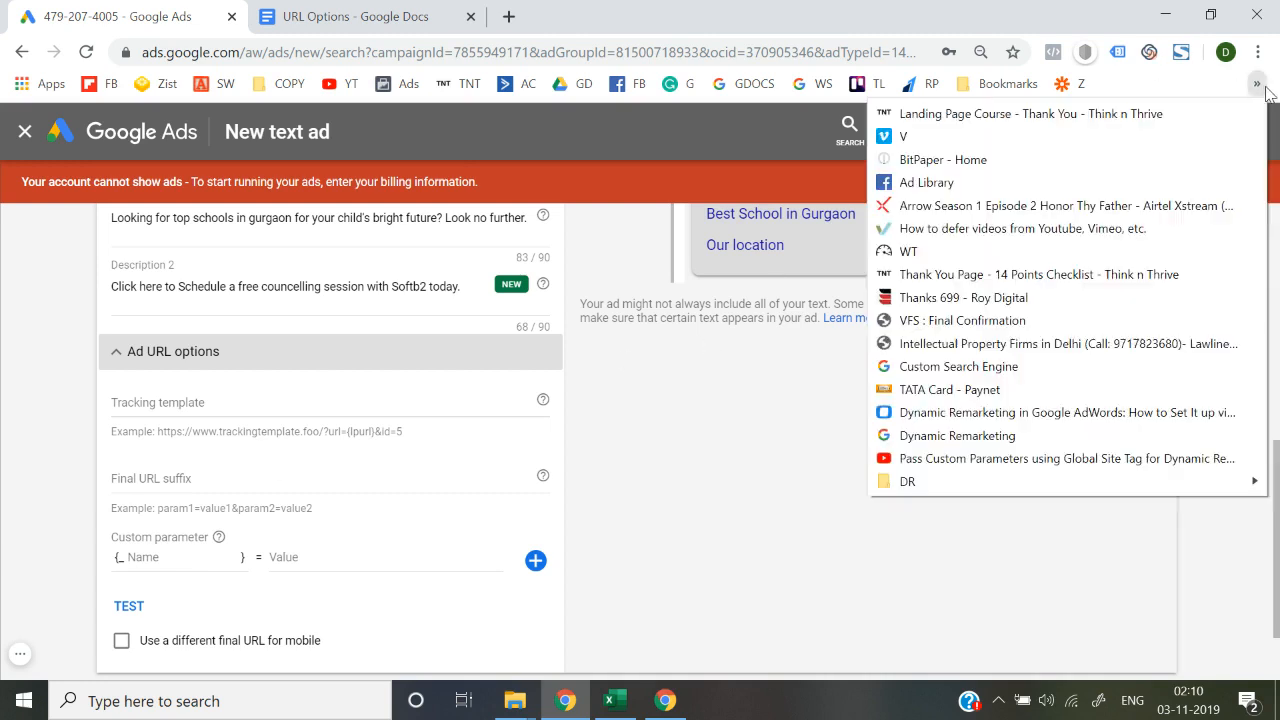
right_click(983, 163)
click(1000, 171)
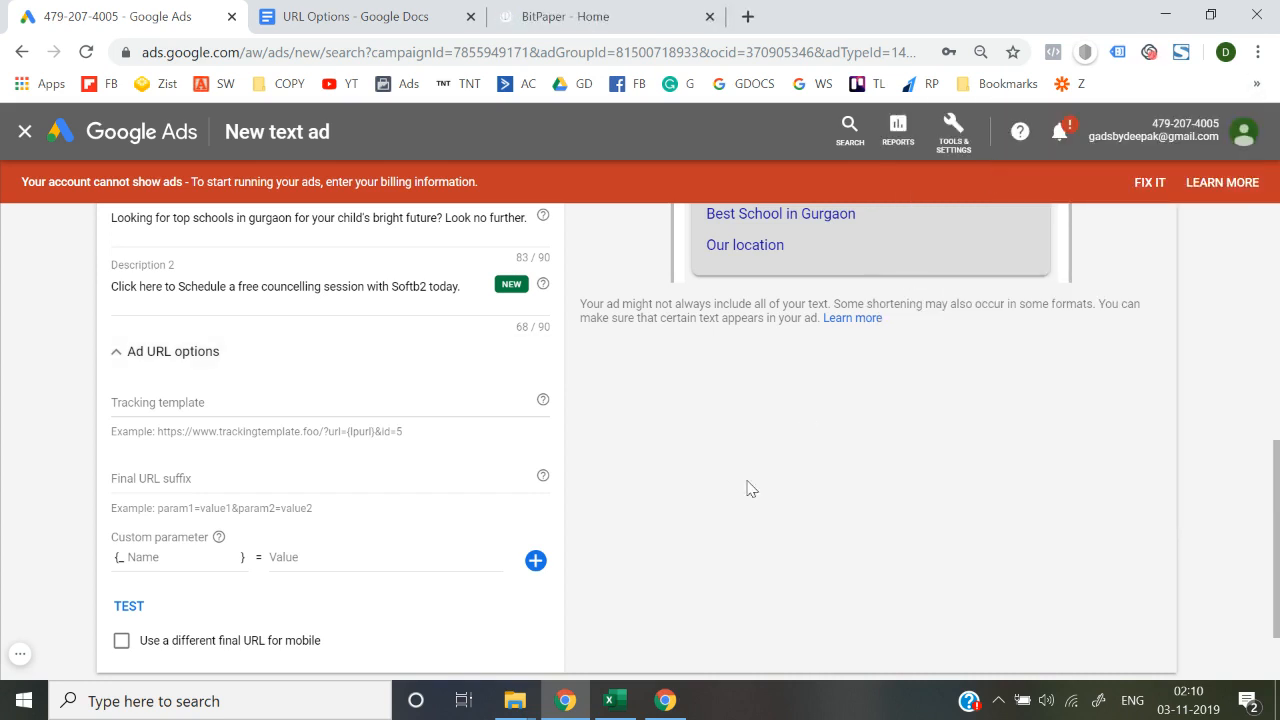
click(583, 8)
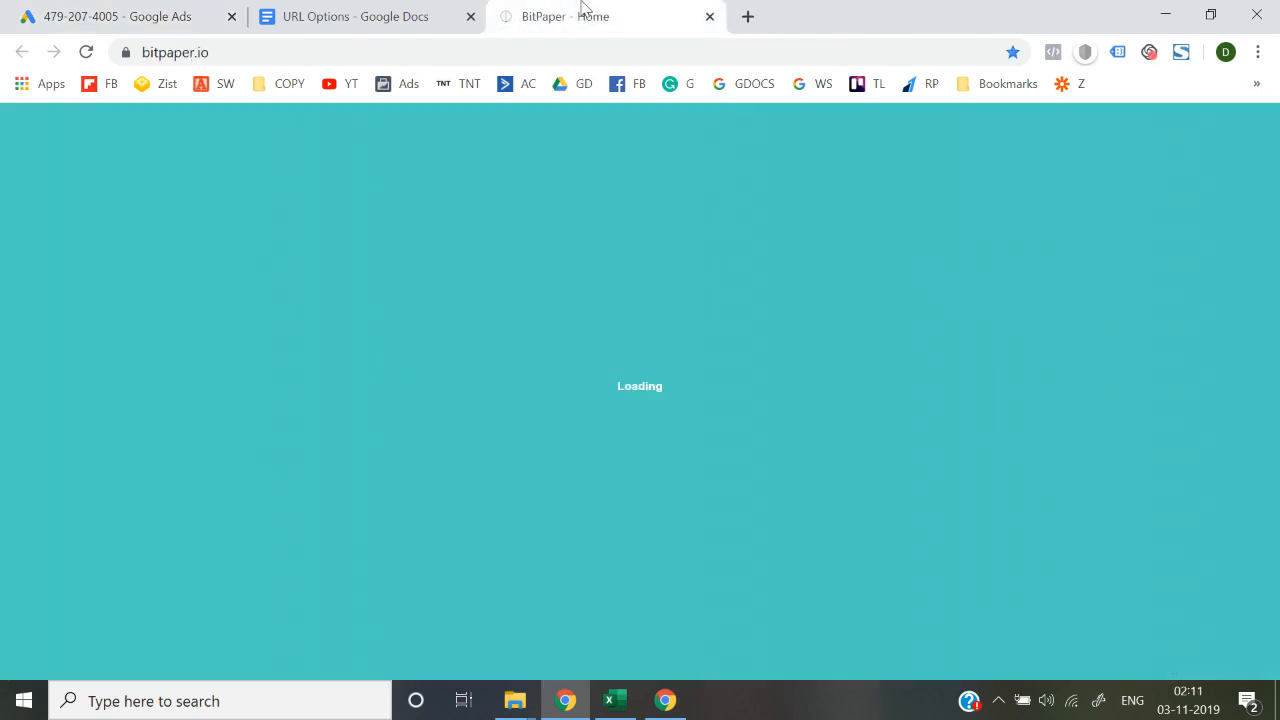
click(340, 578)
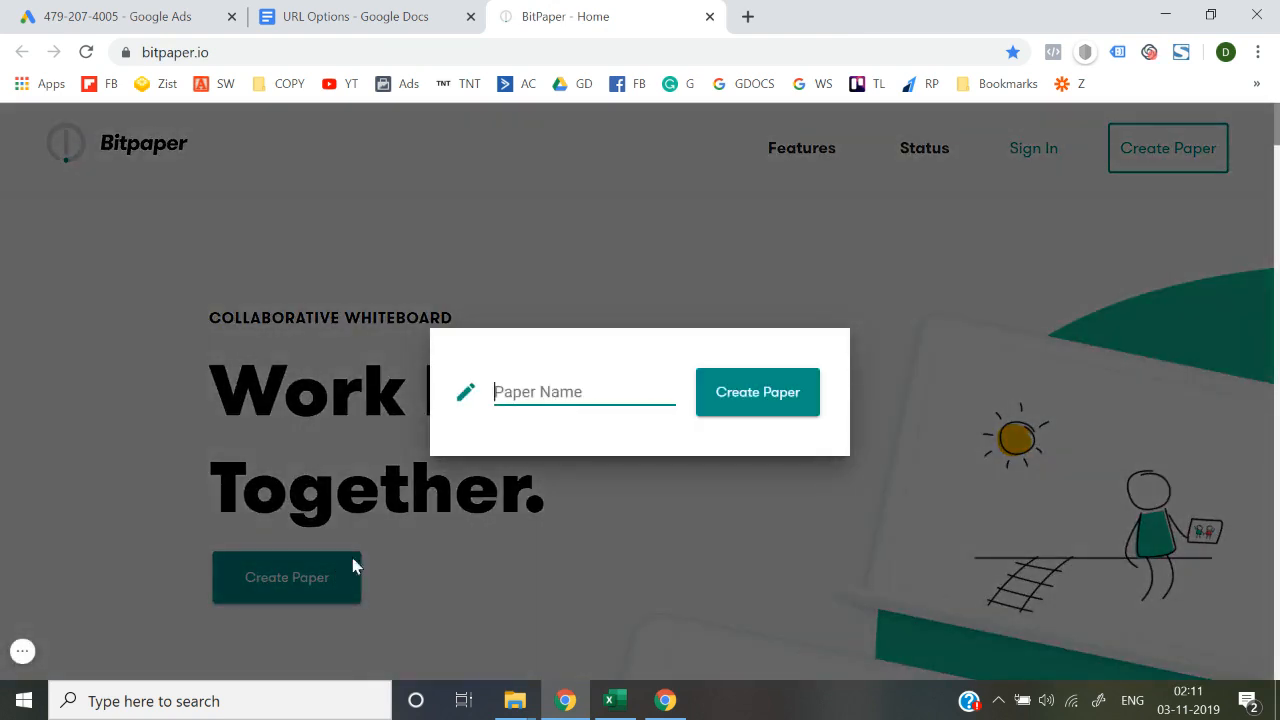
text(Tracking)
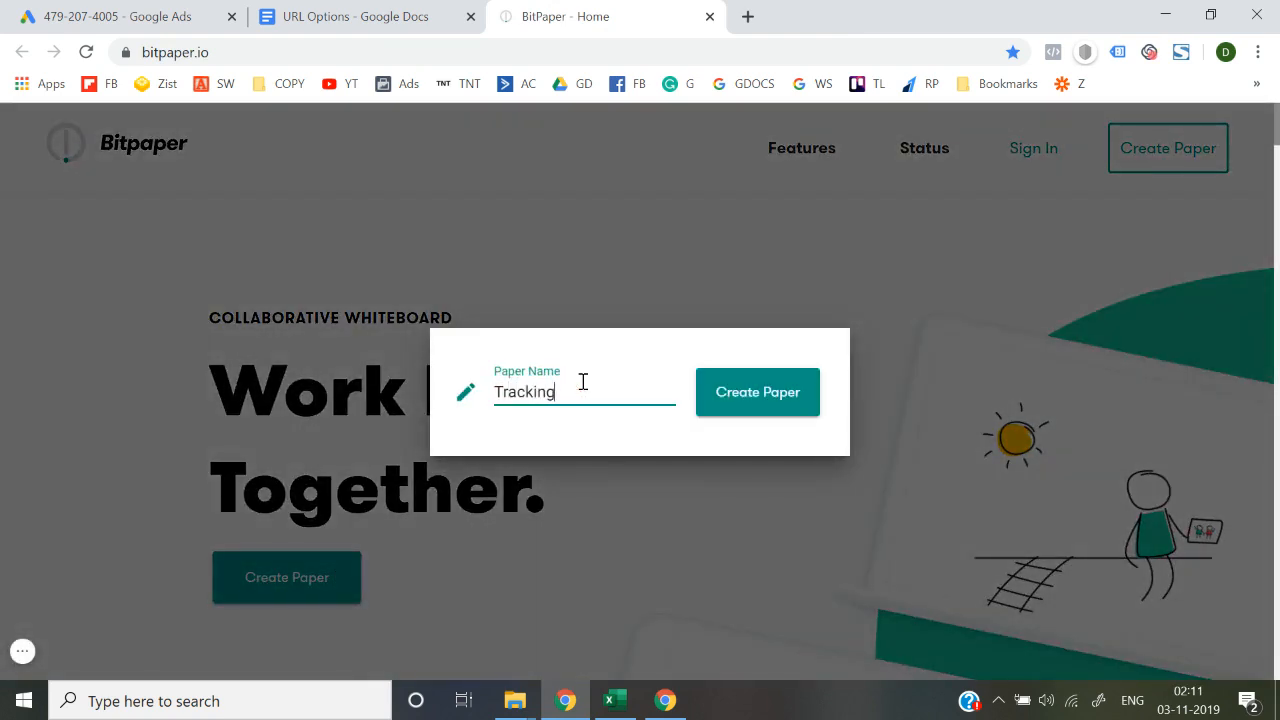
key(Return)
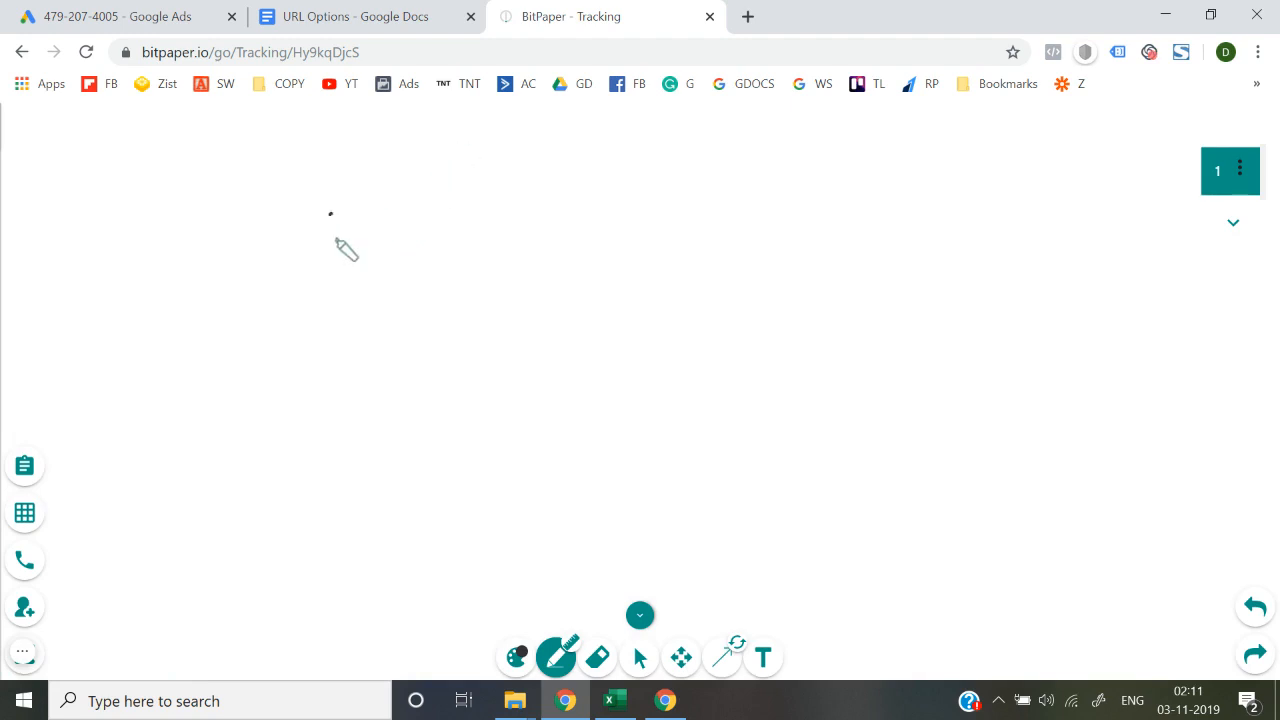
Handwrite "Ad" on the whiteboard with an arrow down to a circled "click".
drag(334, 242, 354, 221)
mouse_move(388, 214)
mouse_down()
mouse_move(378, 307)
mouse_move(403, 292)
mouse_move(417, 351)
mouse_move(474, 320)
mouse_move(392, 310)
mouse_move(543, 331)
mouse_move(518, 284)
mouse_up()
drag(438, 281, 430, 230)
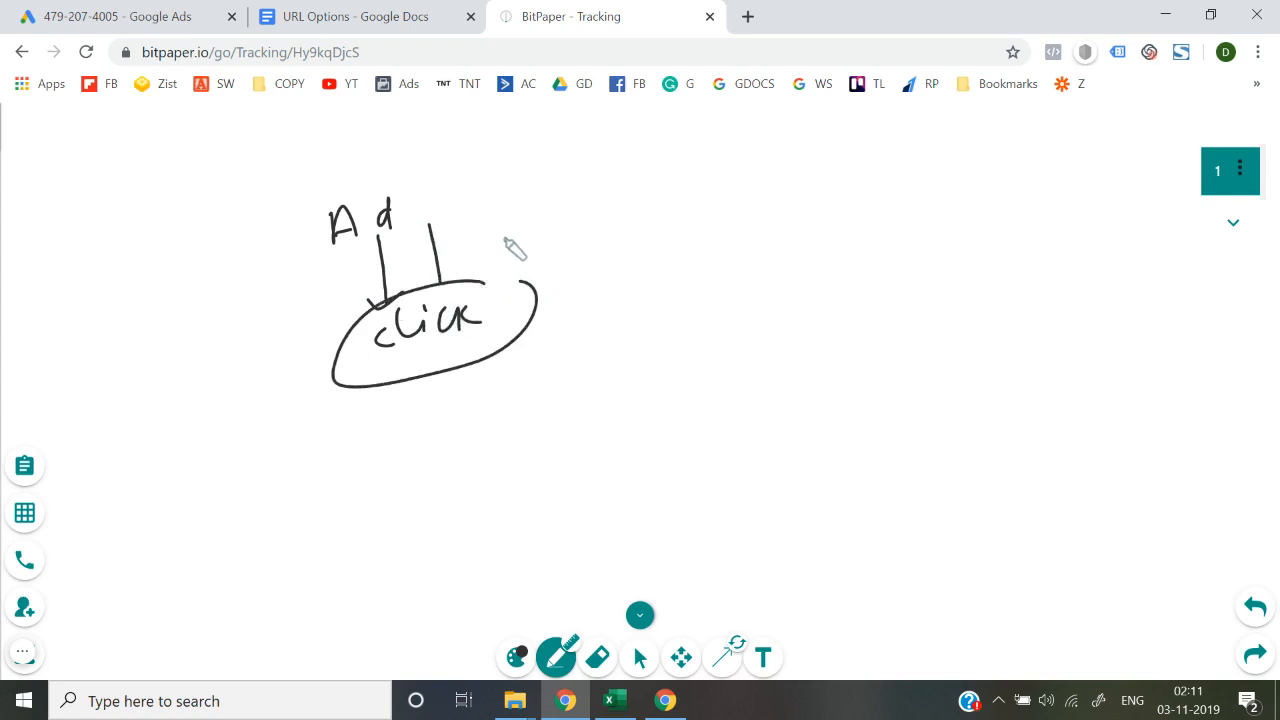
Draw an arrow from "Ad" to a double-underlined "information" and write "tracking template" beneath it.
mouse_move(497, 229)
mouse_down()
mouse_move(555, 215)
mouse_move(570, 237)
mouse_move(611, 191)
mouse_move(640, 223)
mouse_move(695, 203)
mouse_move(811, 209)
mouse_move(839, 187)
mouse_move(906, 200)
mouse_up()
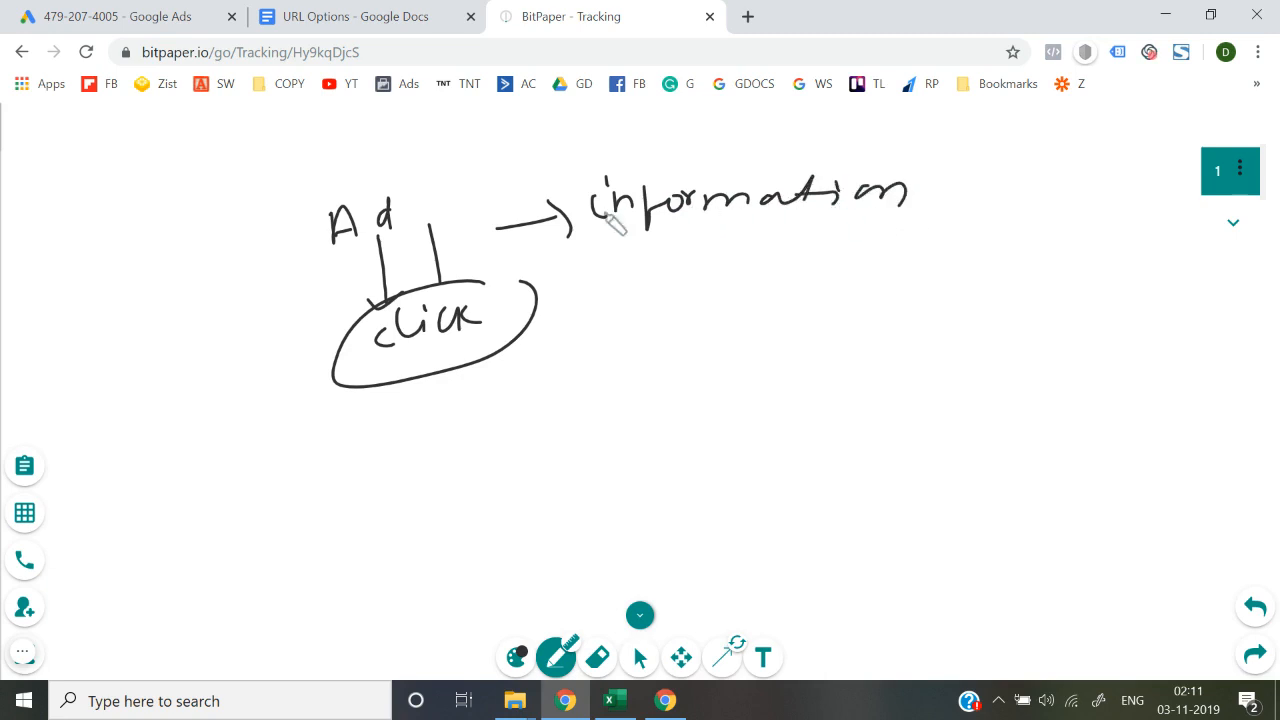
mouse_move(556, 224)
mouse_down()
mouse_move(922, 255)
mouse_move(912, 276)
mouse_up()
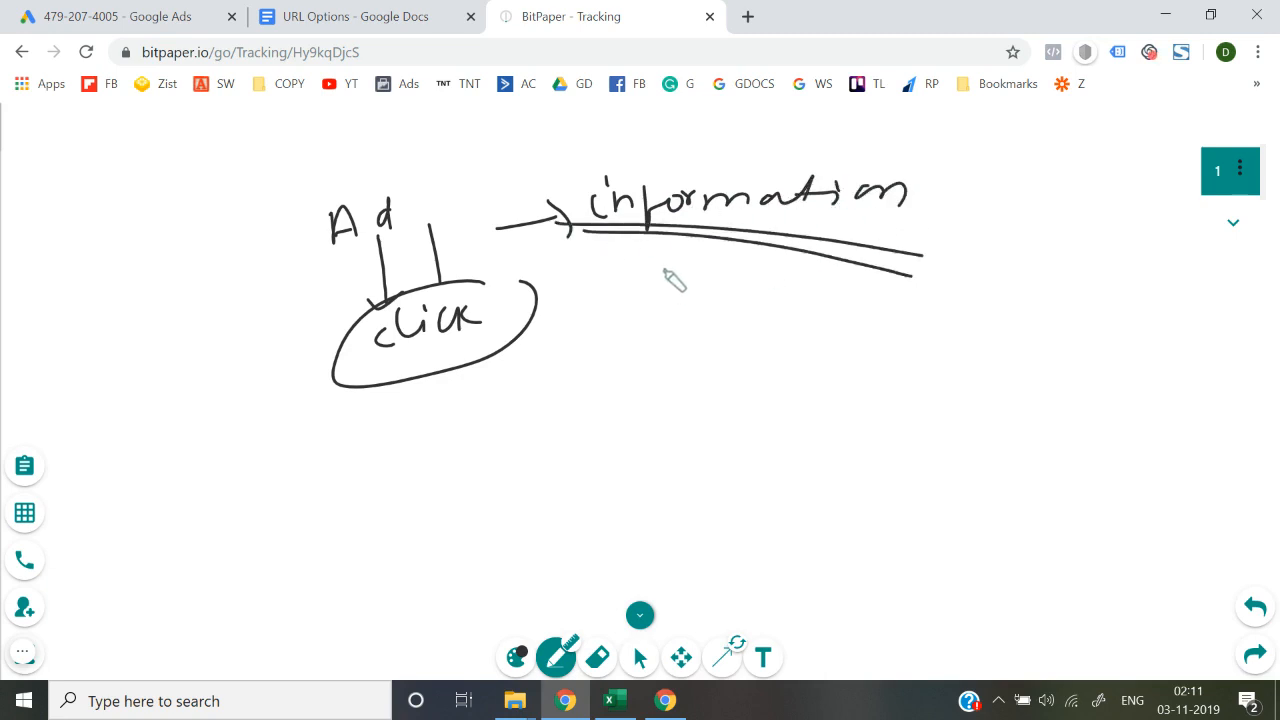
mouse_move(652, 261)
mouse_down()
mouse_move(643, 297)
mouse_move(777, 294)
mouse_move(840, 326)
mouse_move(992, 344)
mouse_move(1100, 334)
mouse_move(1104, 352)
mouse_up()
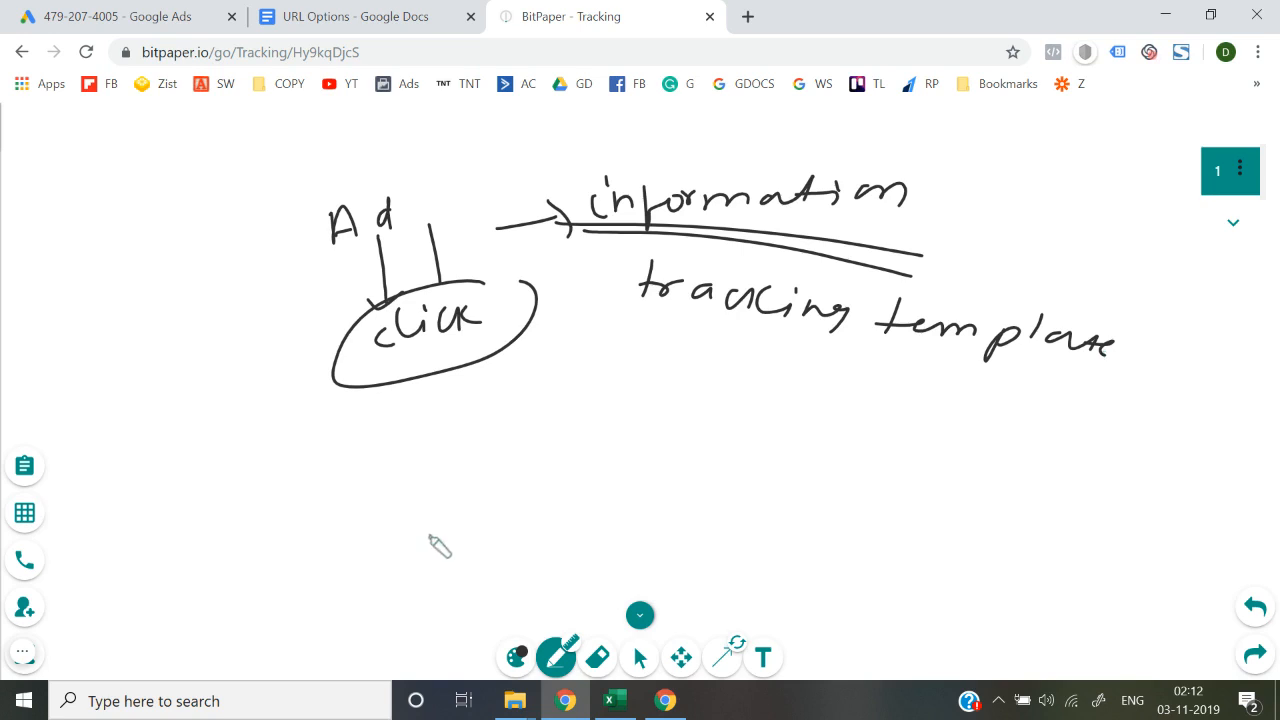
Write a second, double-underlined "click" in the lower part of the whiteboard with a line leading to it and a small arrow below.
mouse_move(466, 498)
mouse_down()
mouse_move(651, 432)
mouse_move(721, 427)
mouse_up()
drag(620, 456, 688, 450)
mouse_move(645, 462)
mouse_down()
mouse_move(688, 457)
mouse_move(698, 477)
mouse_move(758, 446)
mouse_up()
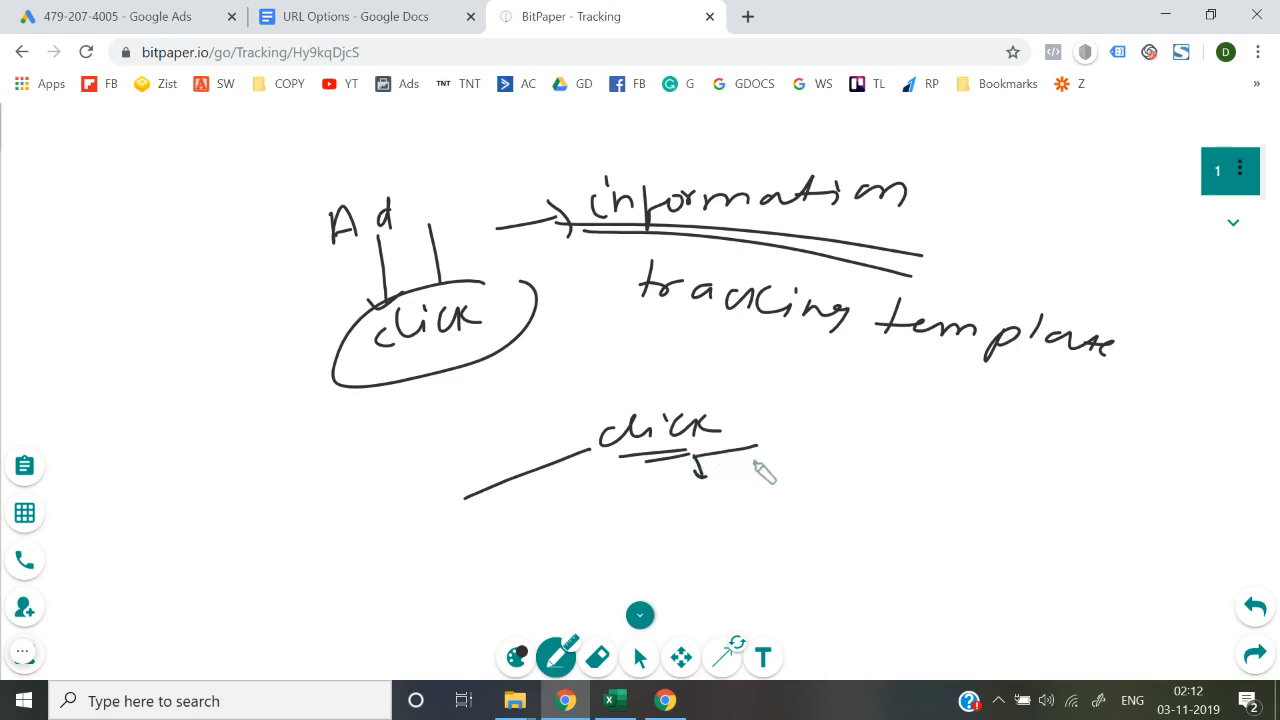
drag(697, 474, 665, 478)
Switch back to the new text ad in Google Ads and activate the Tracking template field.
click(358, 14)
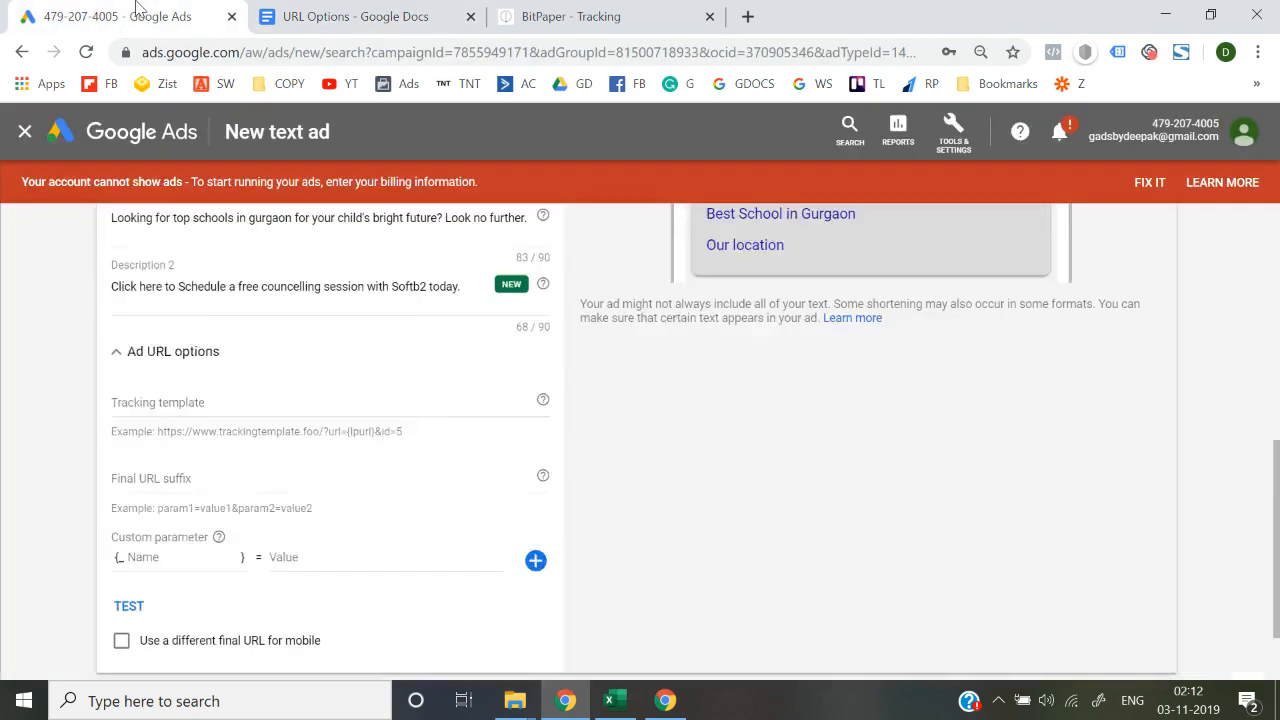
click(135, 16)
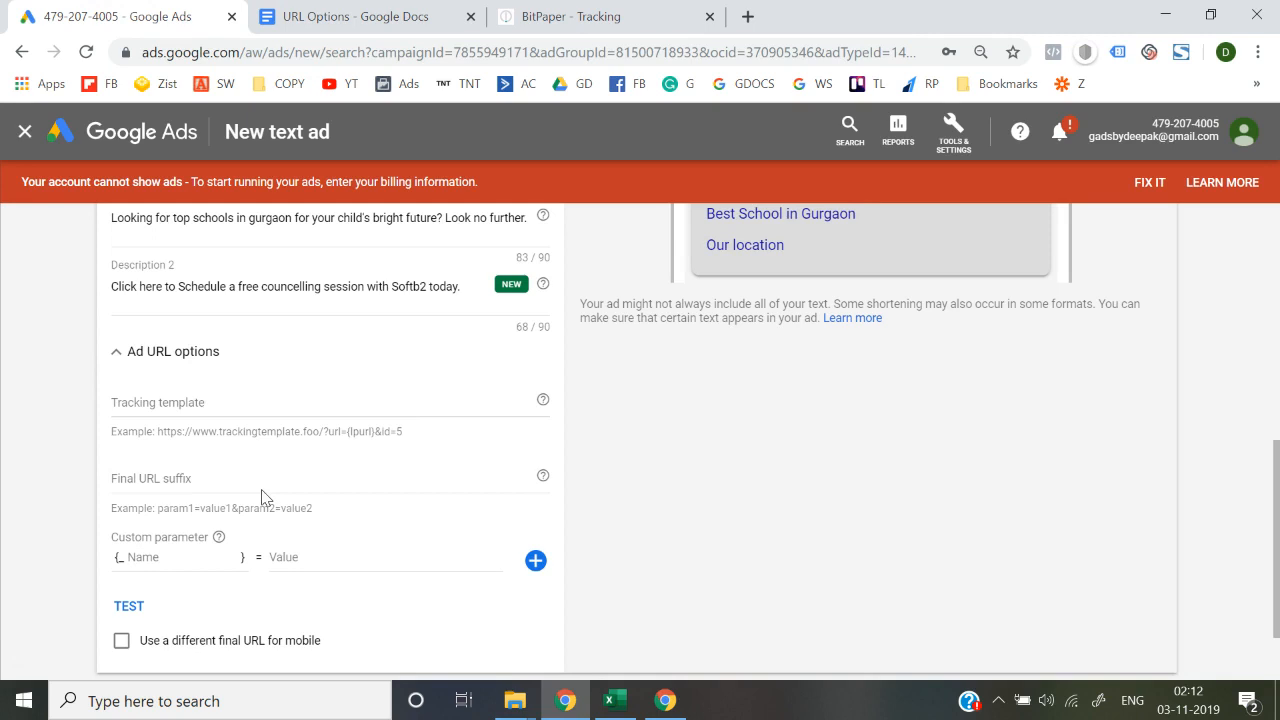
click(189, 404)
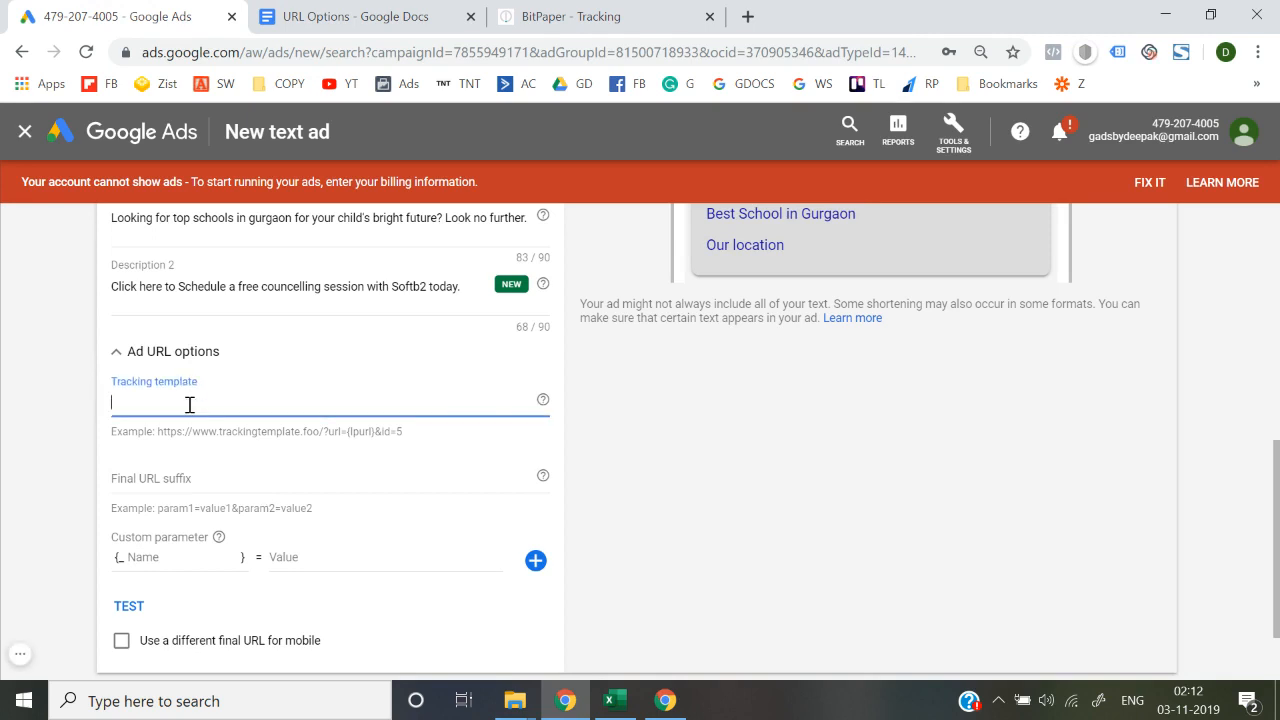
Switch to the URL Options document and go through the keyword, matchtype, device and devicemodel parameters in the sample tracking template.
click(381, 8)
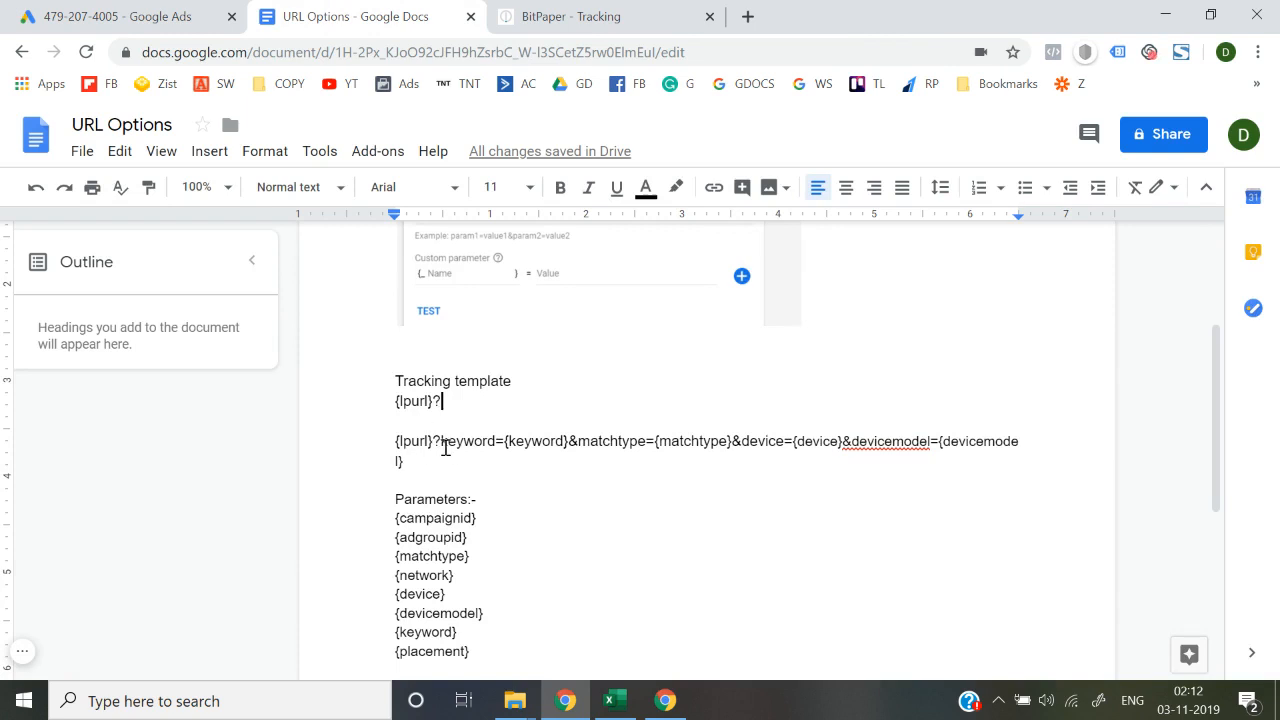
key(shift+Right)
key(shift+Right)
key(shift+Right)
key(shift+Right)
key(shift+Right)
key(shift+Right)
key(shift+Right)
key(shift+Right)
key(Right)
key(shift+Right)
key(shift+Right)
key(shift+Right)
key(shift+Right)
key(shift+Right)
key(shift+Right)
key(shift+Right)
key(shift+Right)
key(shift+Right)
key(Left)
key(shift+Right)
key(shift+Right)
key(shift+Right)
key(shift+Right)
key(shift+Right)
key(shift+Right)
key(shift+Right)
key(shift+Right)
key(shift+Right)
key(Right)
key(Right)
key(Right)
key(Right)
key(shift+Right)
key(shift+Right)
key(shift+Right)
key(shift+Right)
key(shift+Right)
key(shift+Right)
key(shift+Right)
key(shift+Right)
key(shift+Right)
key(shift+Right)
key(shift+Right)
key(Right)
key(Right)
key(Right)
key(Right)
key(Right)
key(Right)
key(Right)
key(Right)
key(Right)
key(shift+Right)
key(shift+Right)
key(shift+Right)
key(shift+Right)
key(shift+Right)
key(shift+Right)
key(shift+Right)
key(shift+Right)
key(Right)
key(Right)
key(Right)
key(shift+Right)
key(shift+Right)
key(shift+Right)
key(shift+Right)
key(shift+Right)
key(shift+Right)
key(shift+Right)
key(shift+Right)
key(shift+Right)
key(shift+Right)
key(shift+Right)
key(shift+Right)
key(shift+Right)
Add the line "date={date}" below the sample tracking template and select it.
key(Up)
key(Down)
key(Return)
key(Return)
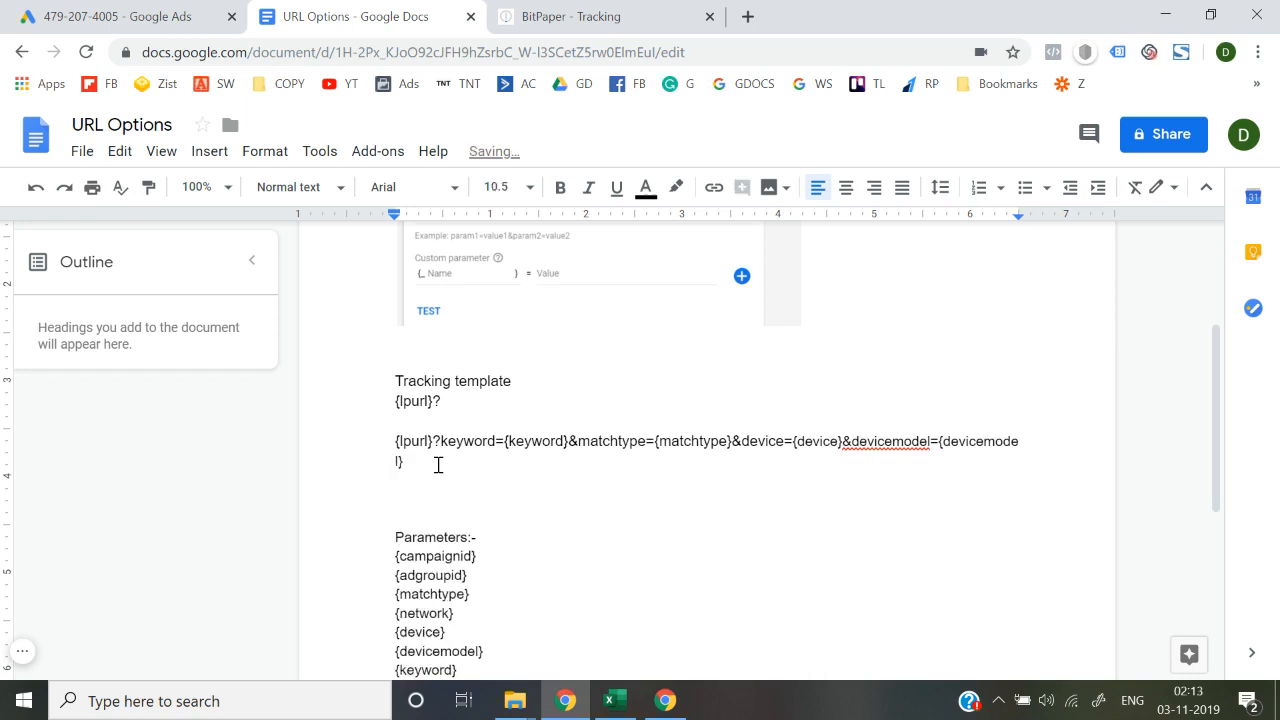
text(date={date)
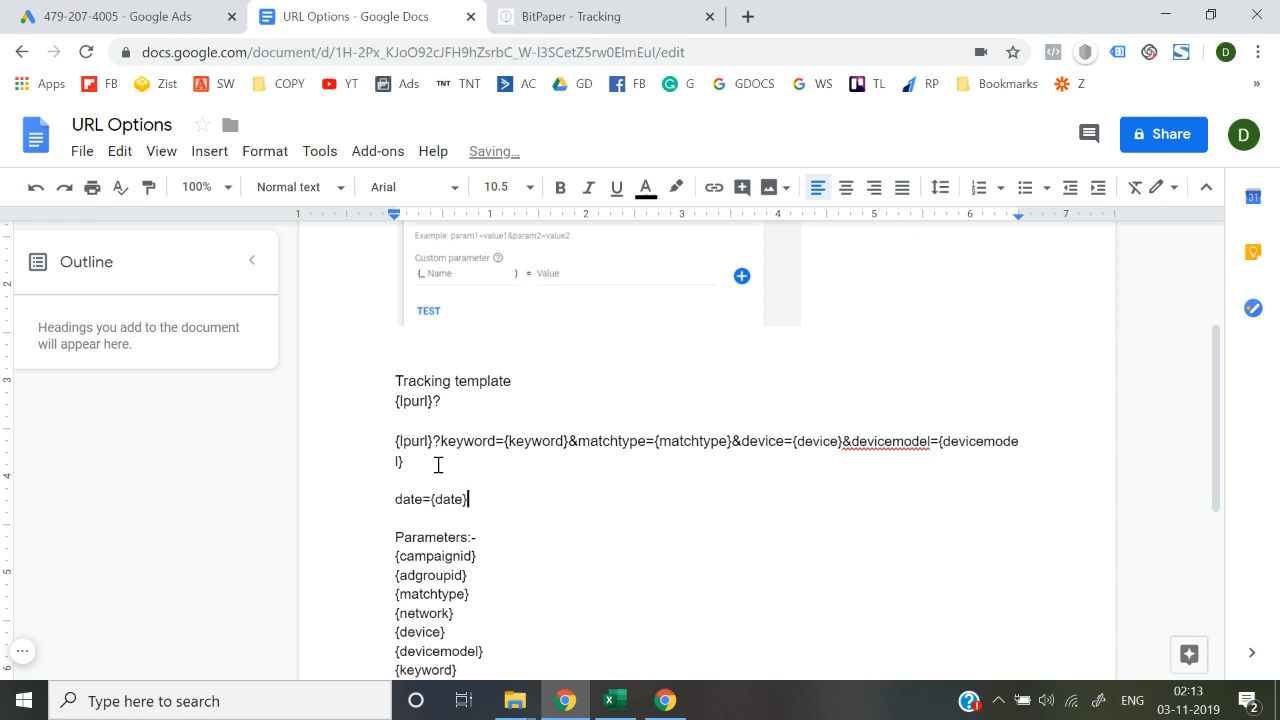
key(shift+Home)
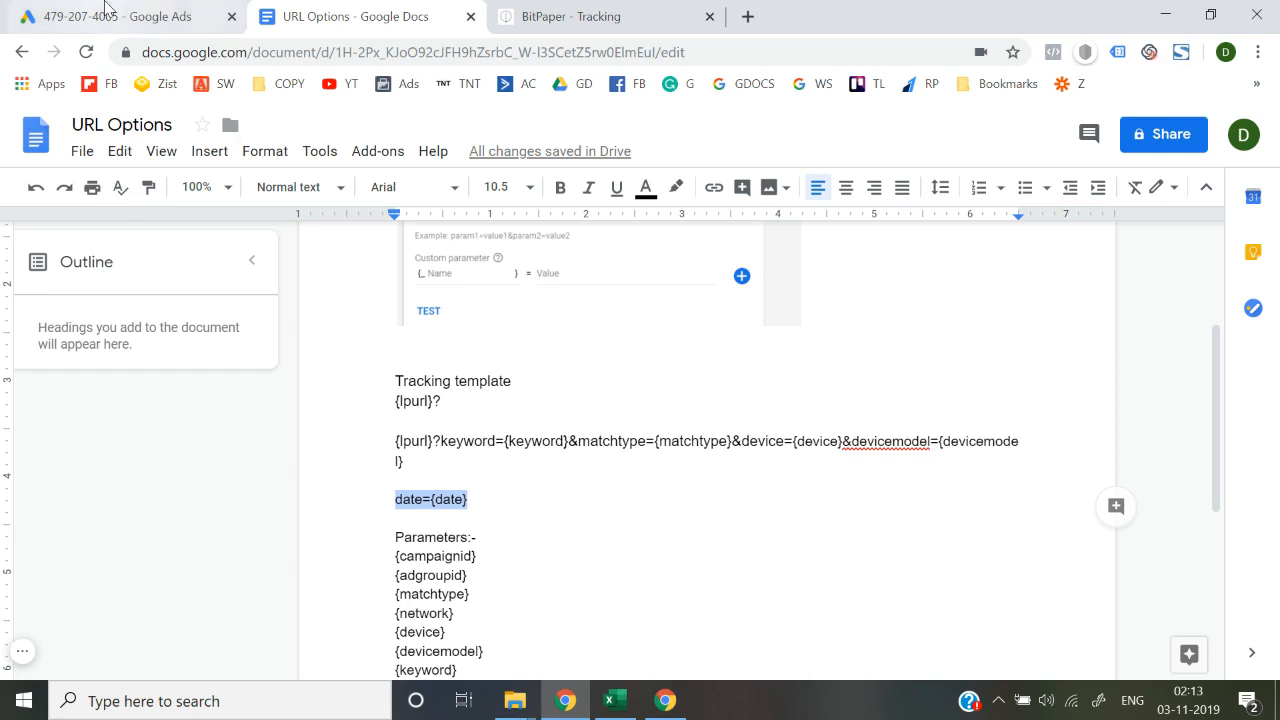
Return to the new text ad in Google Ads and add three more custom parameter rows to its URL options.
click(95, 14)
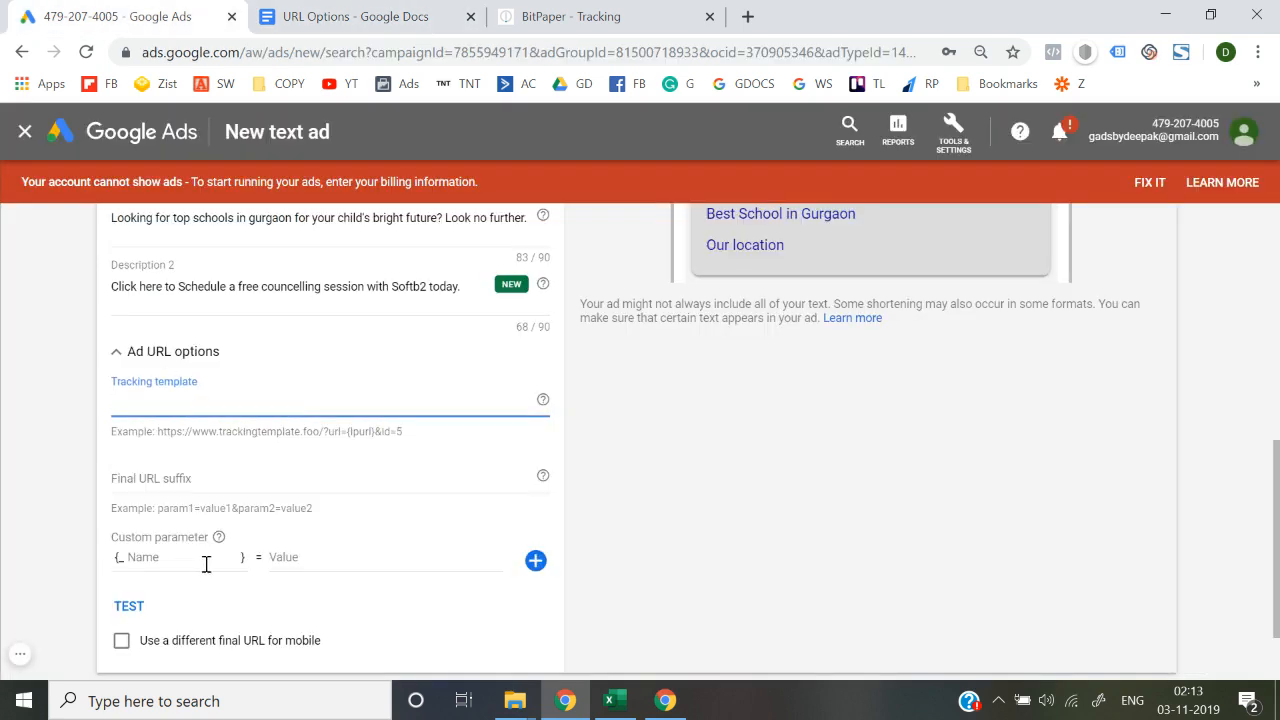
click(535, 561)
scroll(535, 566, down, 2)
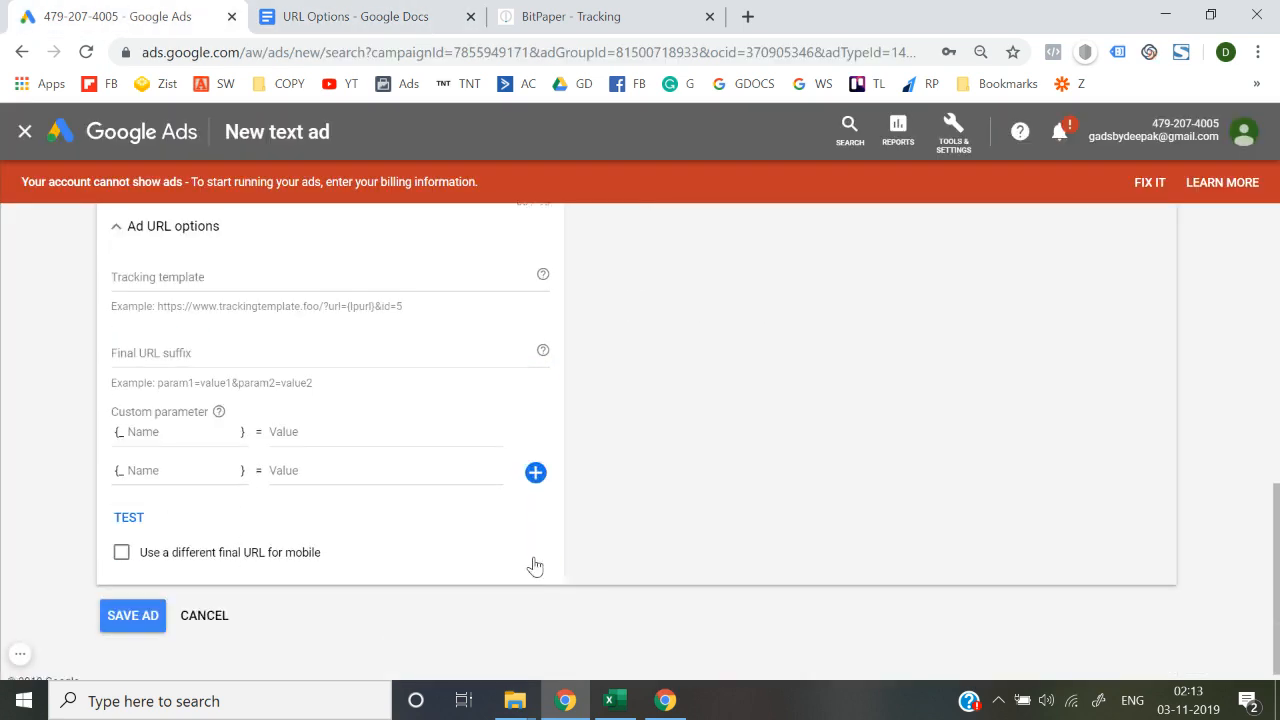
click(535, 459)
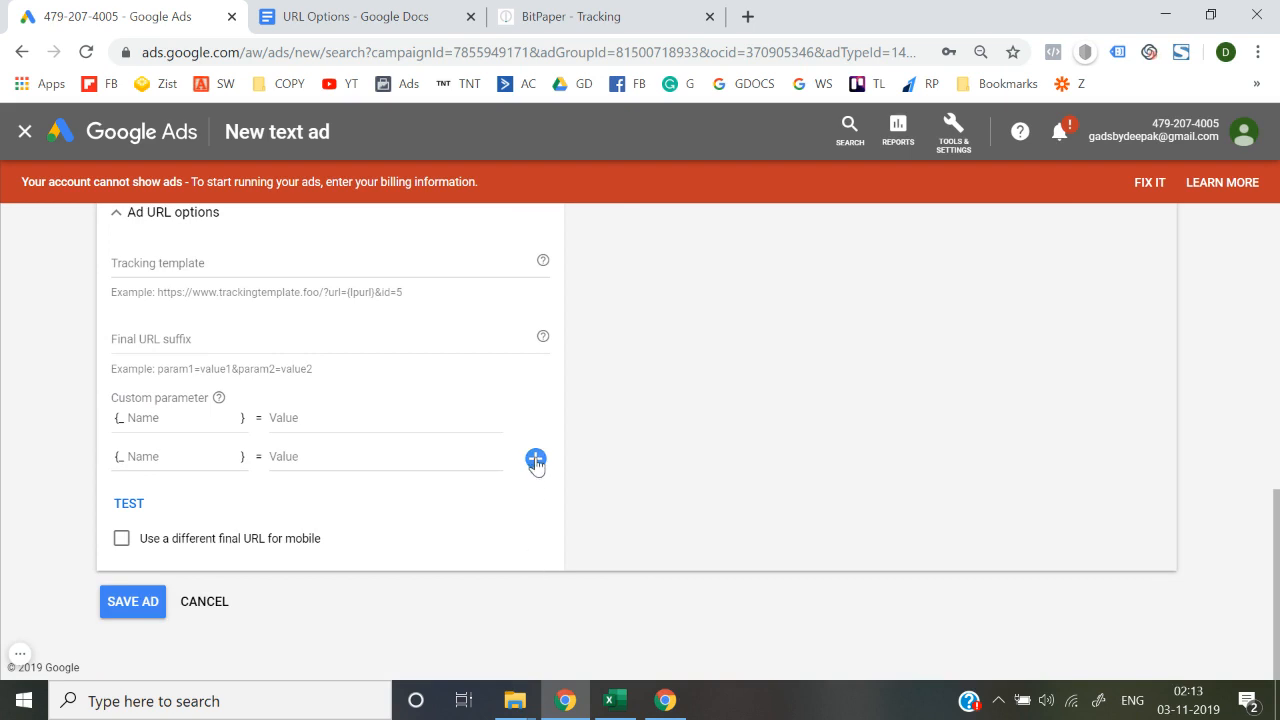
click(535, 495)
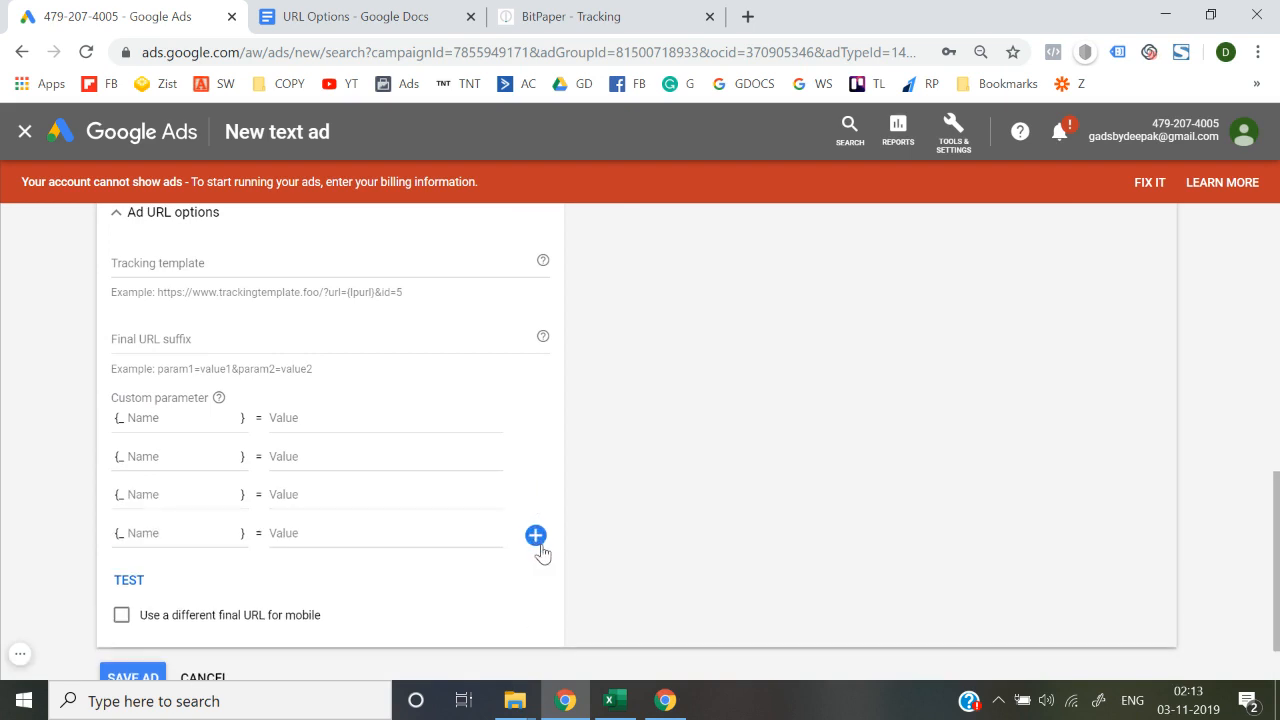
Add a fifth custom parameter row to the ad's URL options.
click(537, 540)
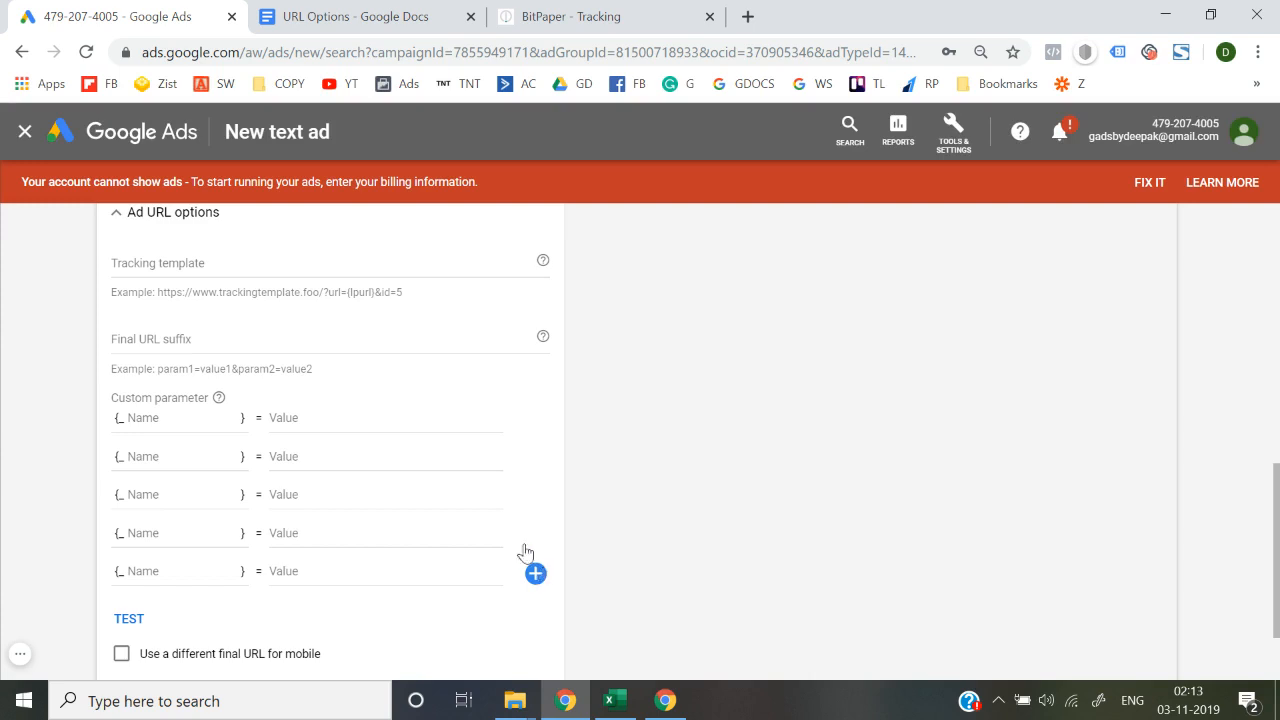
scroll(523, 549, up, 2)
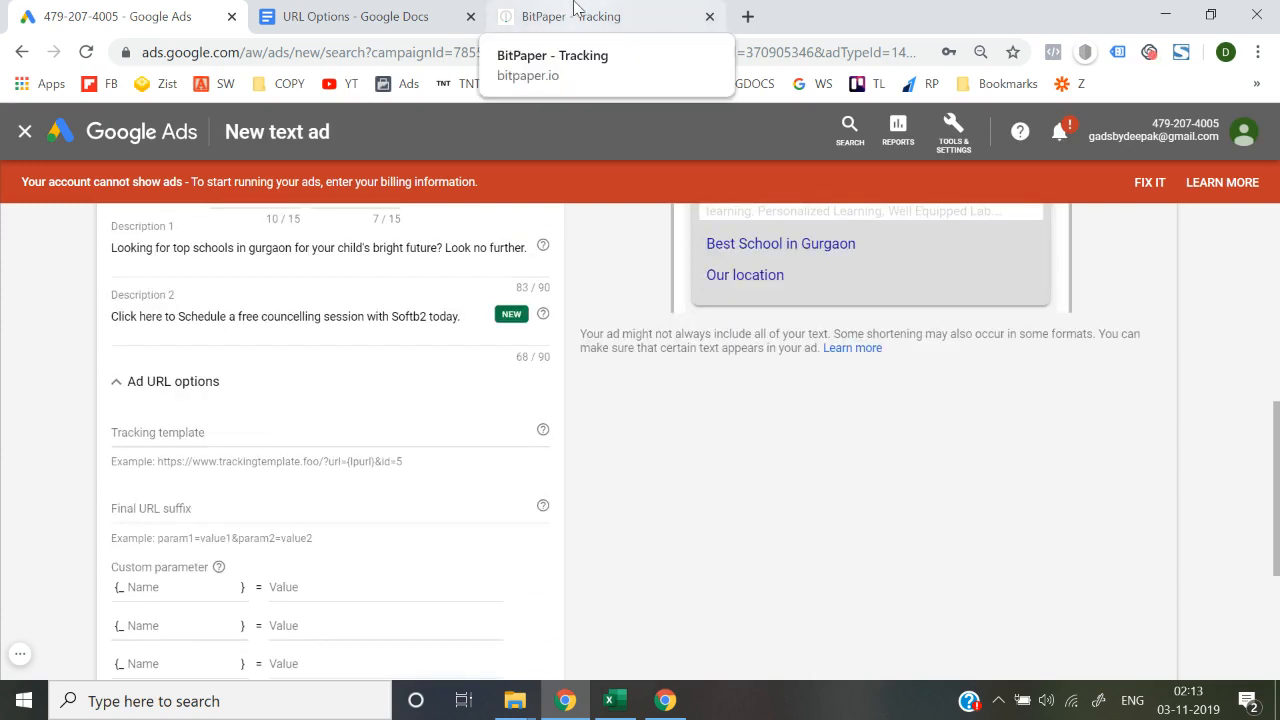
Switch to the URL Options document and go over the {lpurl}? line under the Tracking template heading.
click(360, 16)
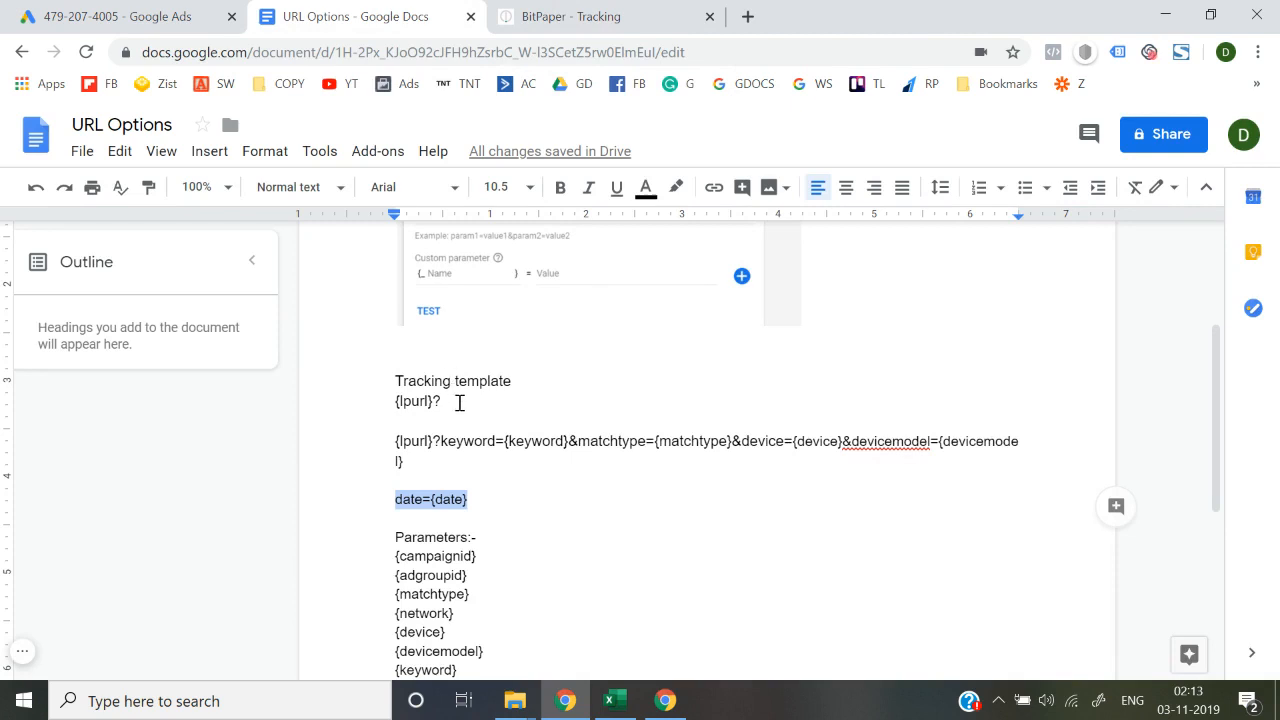
drag(393, 404, 434, 404)
double_click(446, 403)
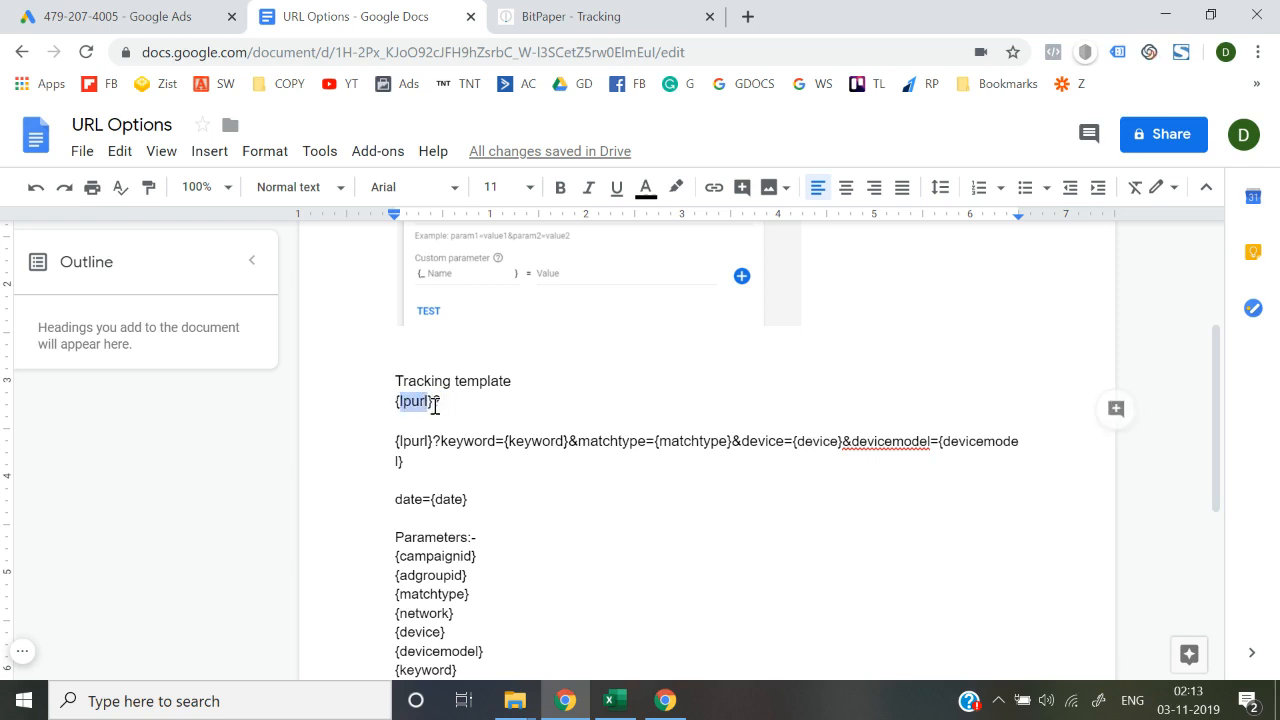
click(435, 405)
key(Home)
key(shift+Right)
key(Left)
key(shift+Right)
key(shift+Right)
key(shift+Right)
key(shift+Right)
key(shift+Right)
key(shift+Right)
key(shift+Right)
key(shift+Right)
key(Right)
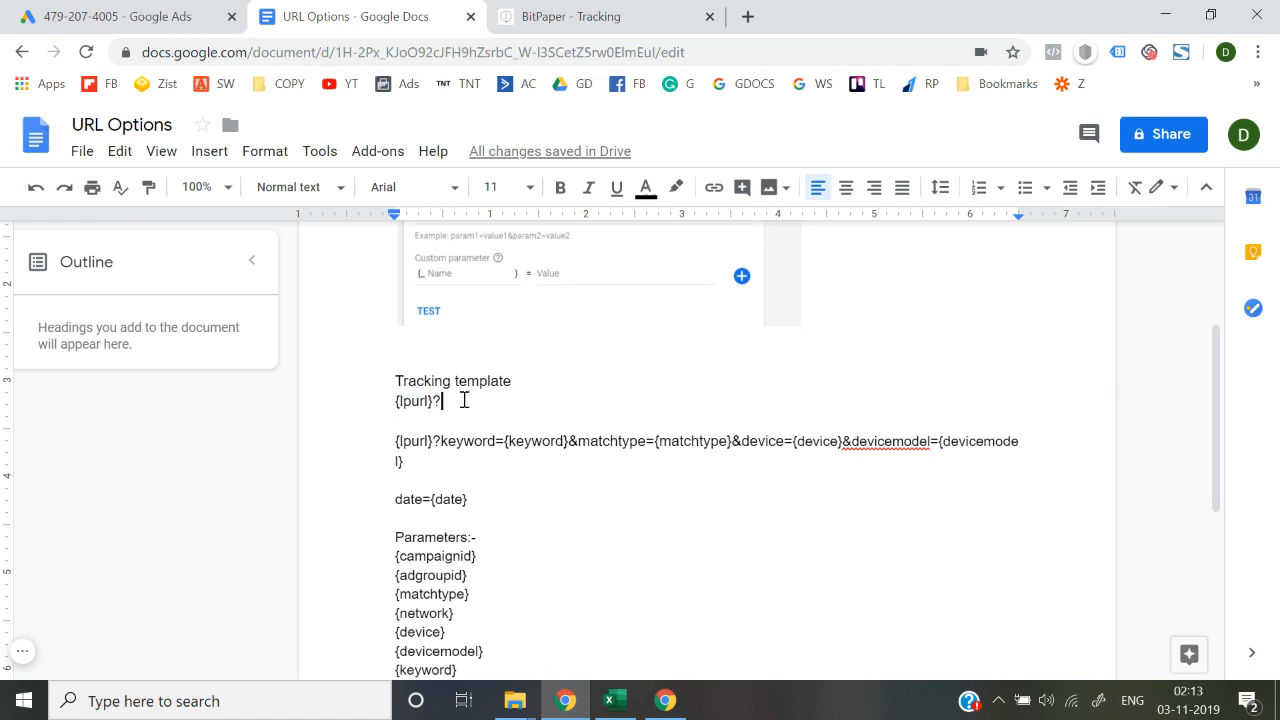
key(shift+Left)
key(shift+Left)
key(shift+Left)
key(shift+Left)
key(shift+Left)
key(shift+Left)
key(shift+Left)
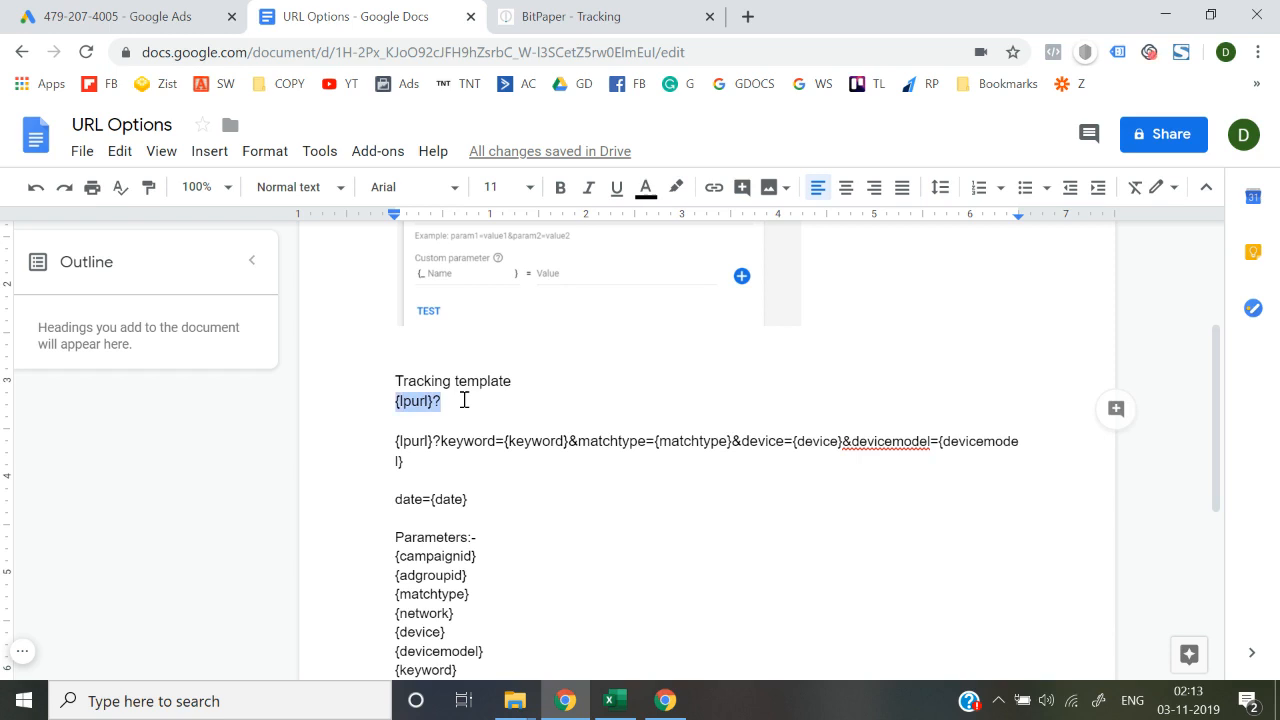
key(Left)
key(shift+Right)
key(shift+Right)
key(shift+Right)
key(shift+Right)
key(shift+Right)
key(shift+Right)
key(shift+Right)
key(shift+Right)
key(Left)
key(shift+Right)
key(shift+Right)
key(shift+Right)
key(shift+Right)
key(shift+Right)
key(shift+Right)
key(shift+Right)
key(shift+Right)
Copy {lpurl}? from the document and paste it into the Tracking template field of the new text ad in Google Ads.
key(Left)
key(shift+Right)
key(shift+Right)
key(shift+Right)
key(shift+Right)
key(shift+Right)
key(shift+Right)
key(shift+Right)
key(shift+Right)
key(ctrl+c)
click(140, 16)
click(234, 433)
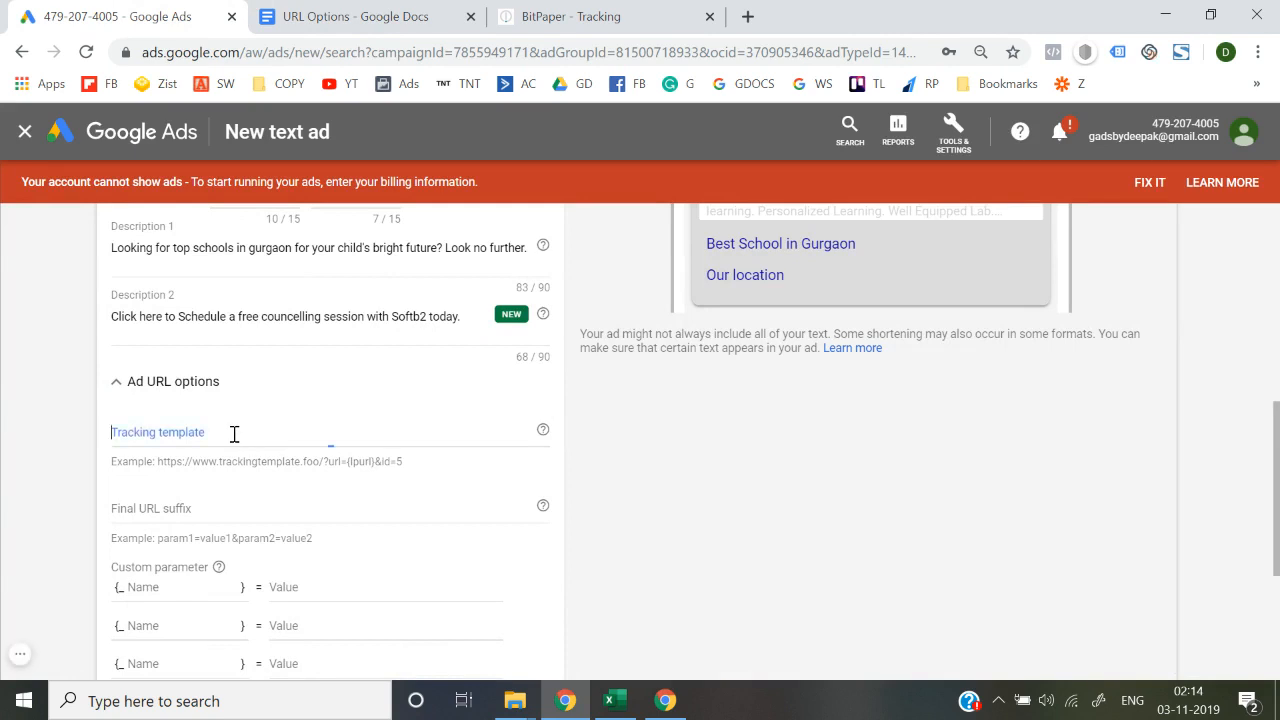
key(ctrl+v)
Return to the URL Options document and add a new line "{lpurl}?" with a blank line above the Tracking template heading.
click(345, 16)
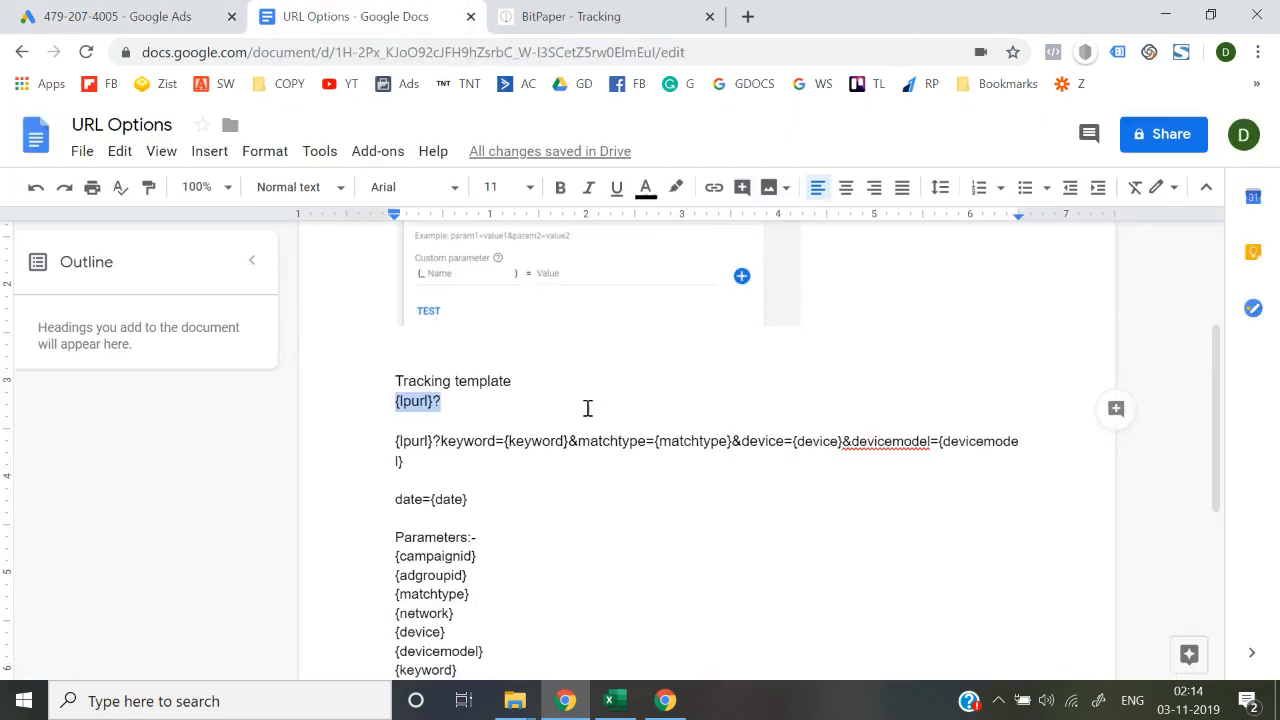
click(428, 364)
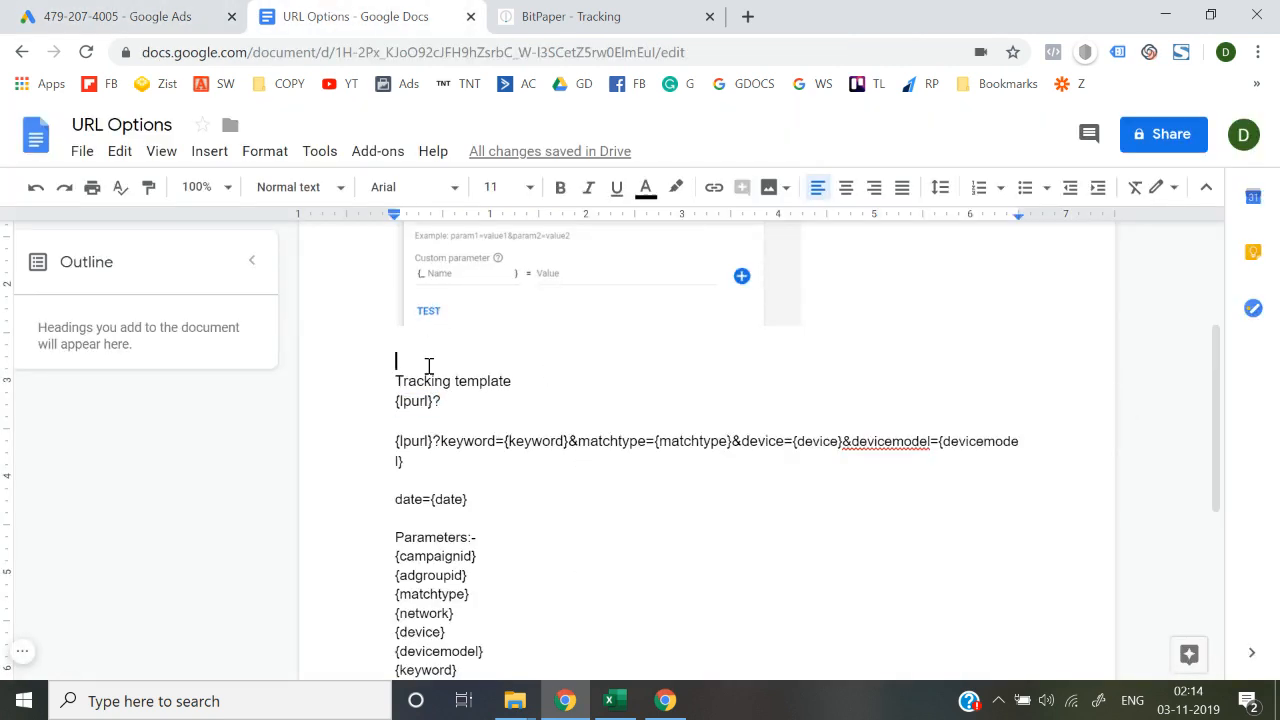
key(Return)
key(Up)
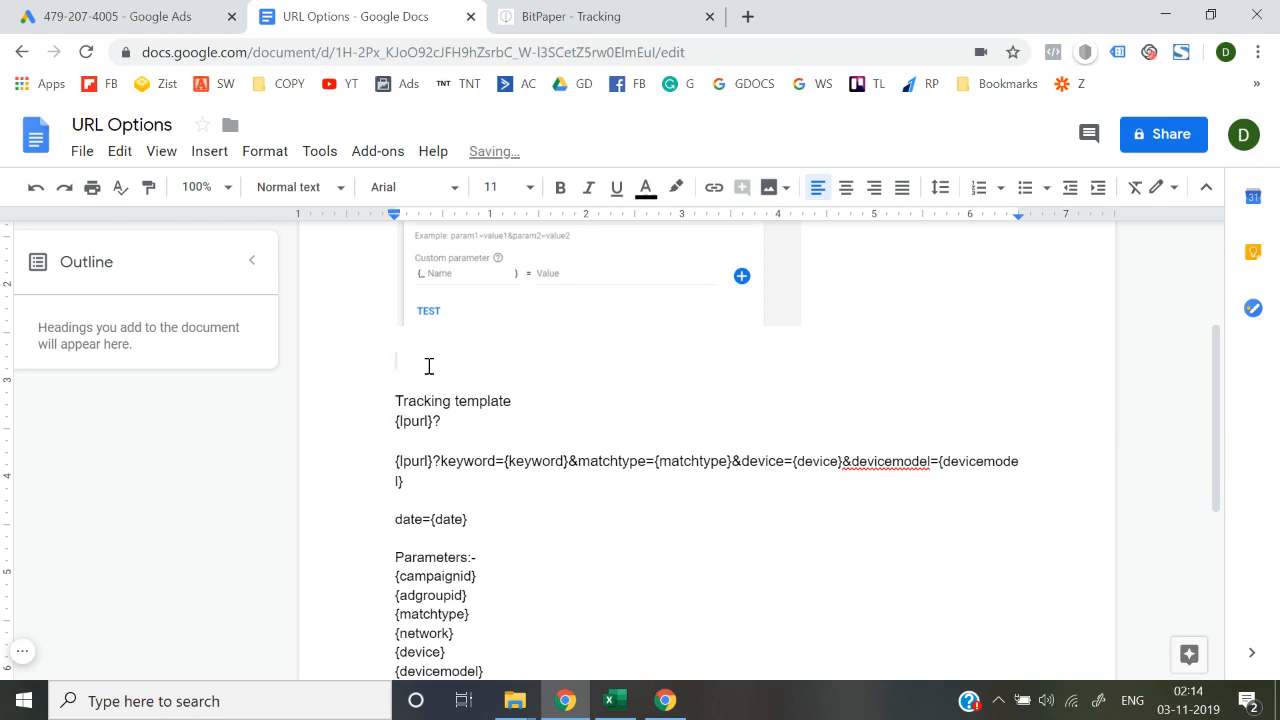
text({lpurl}?)
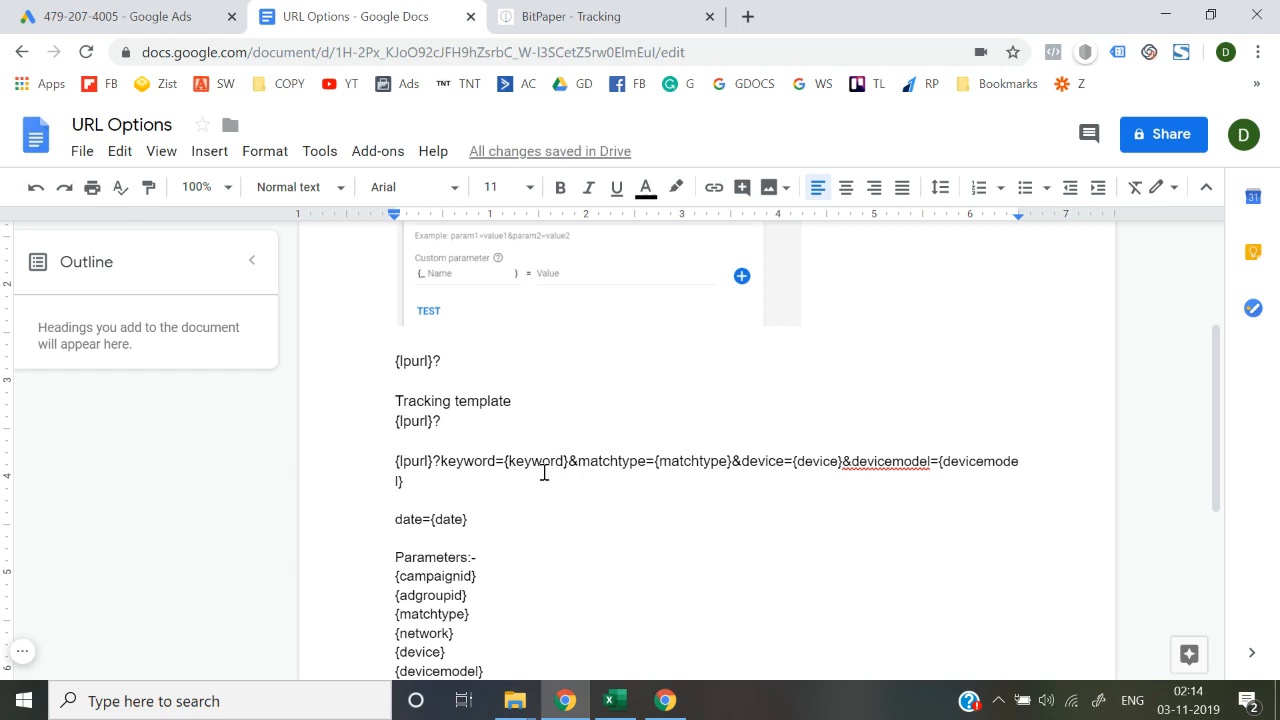
Go through the Parameters list in the document, from {campaignid} down to {placement}.
scroll(544, 473, down, 1)
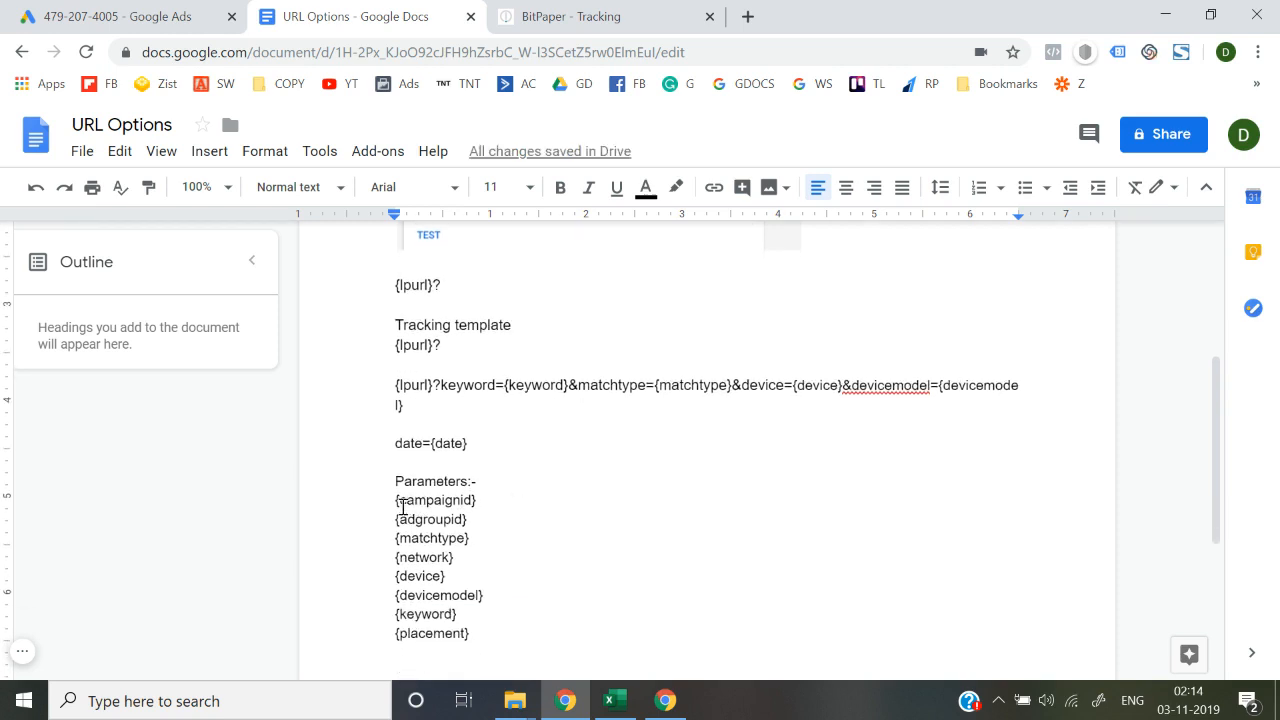
drag(398, 505, 494, 646)
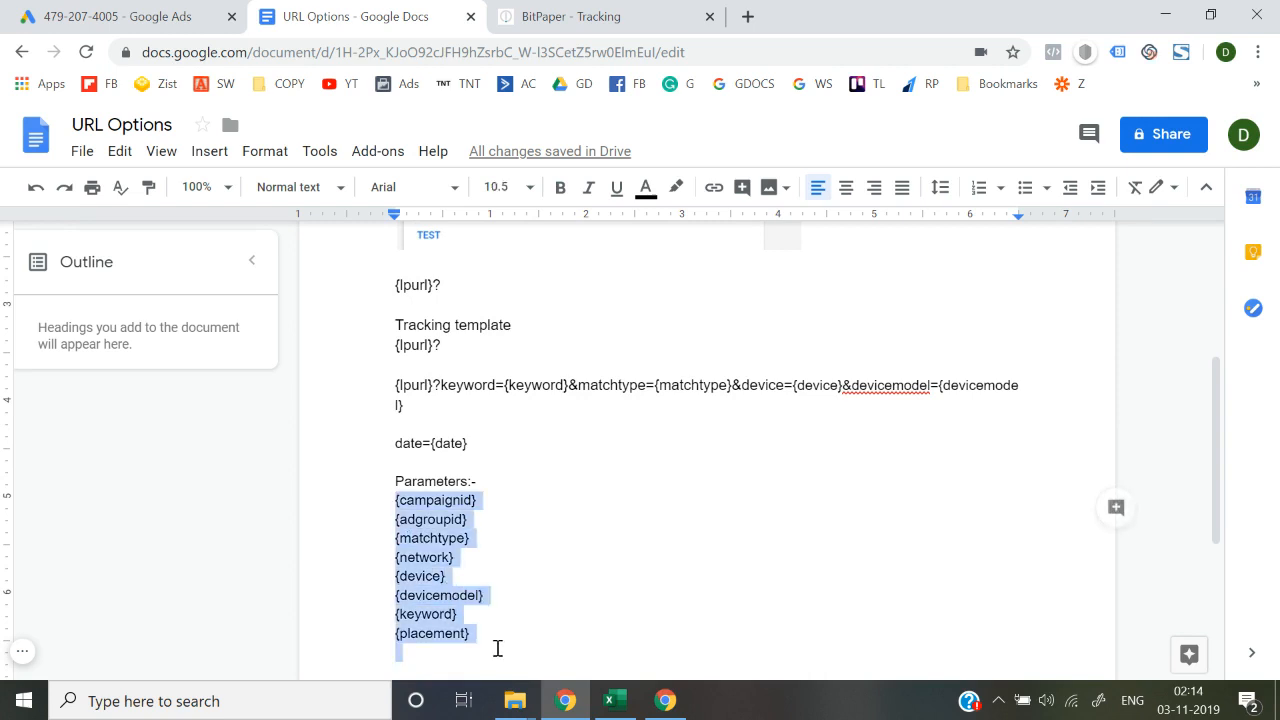
click(494, 646)
click(479, 632)
key(shift+Up)
key(shift+Up)
key(shift+Up)
key(shift+Up)
key(shift+Up)
key(shift+Up)
key(shift+Up)
key(shift+Up)
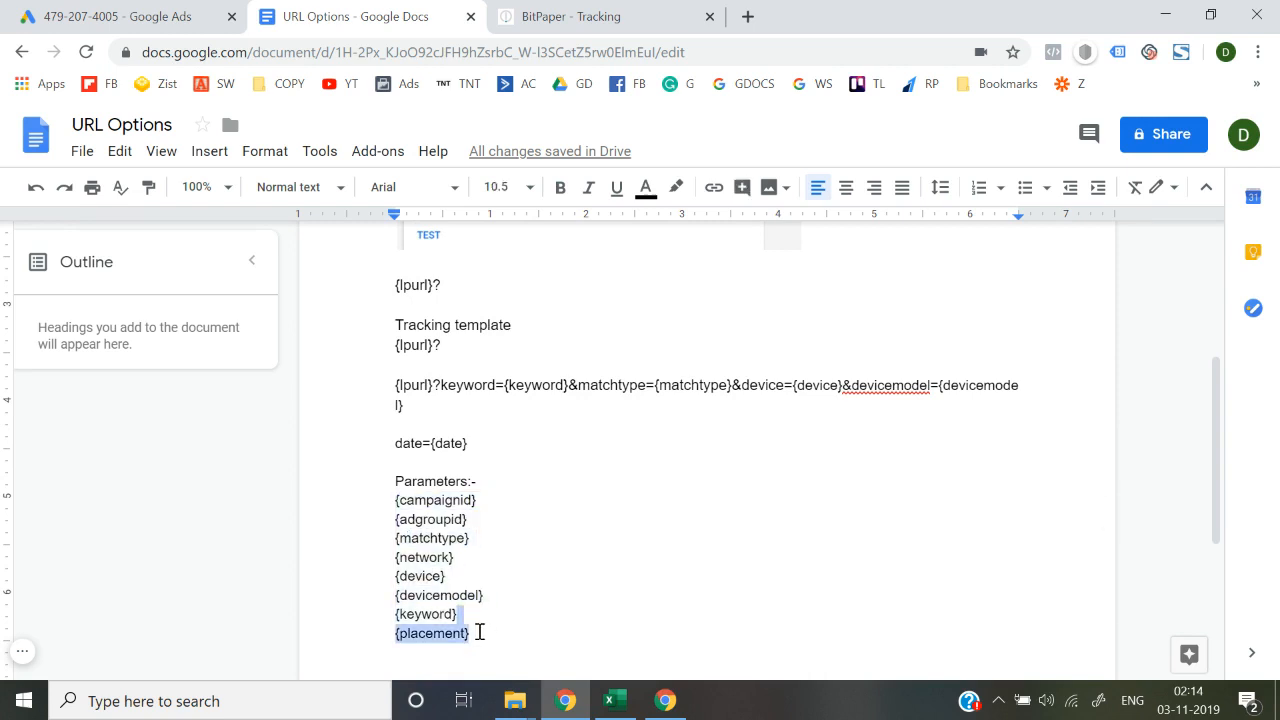
key(shift+Right)
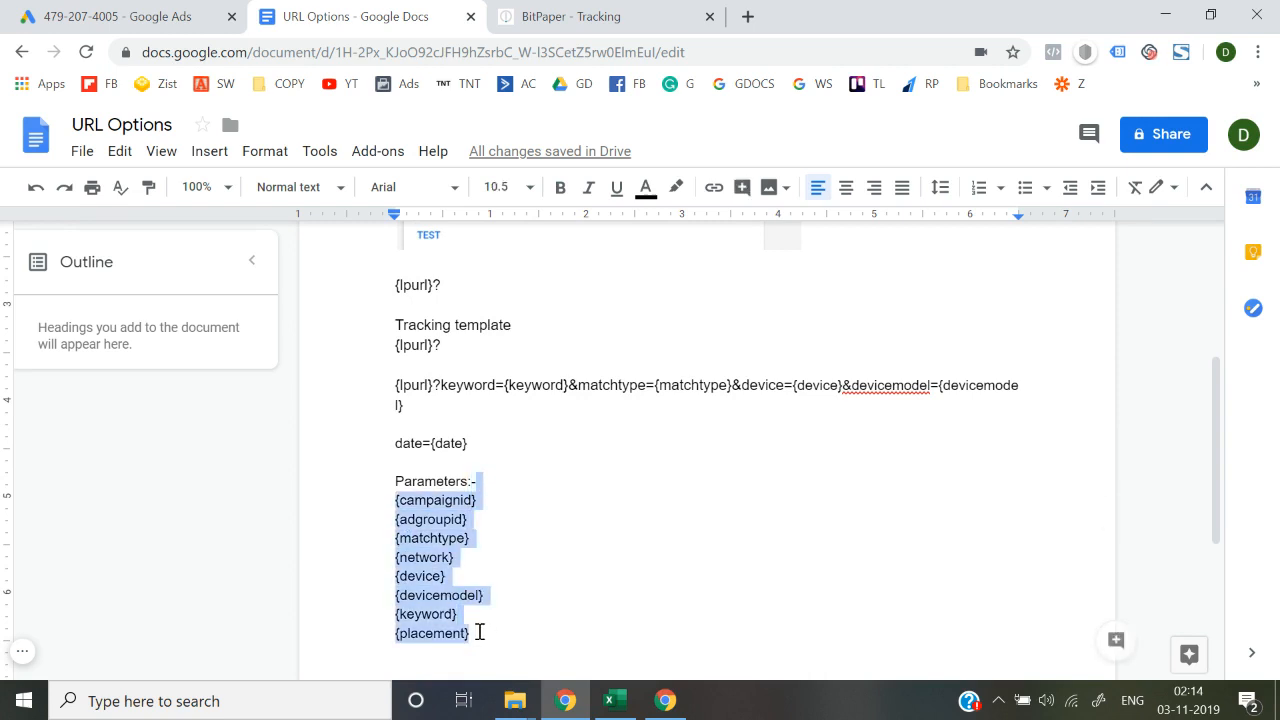
key(shift+Right)
key(Left)
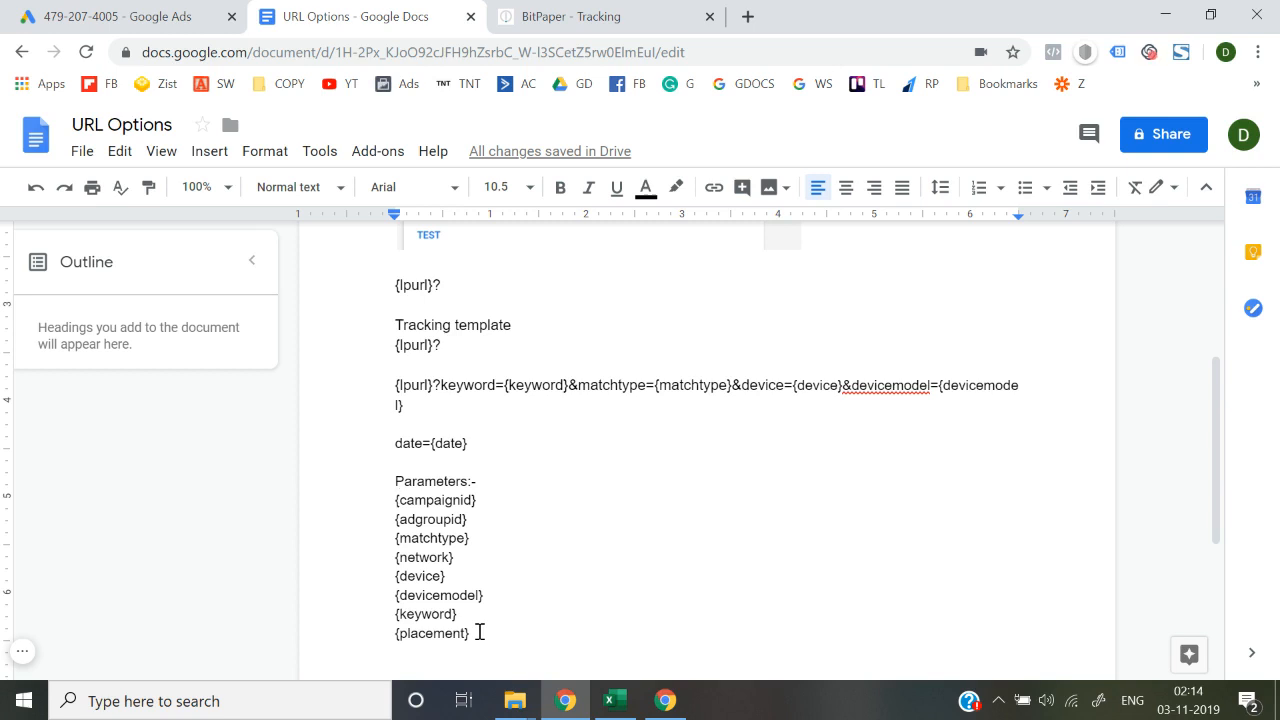
scroll(479, 631, up, 1)
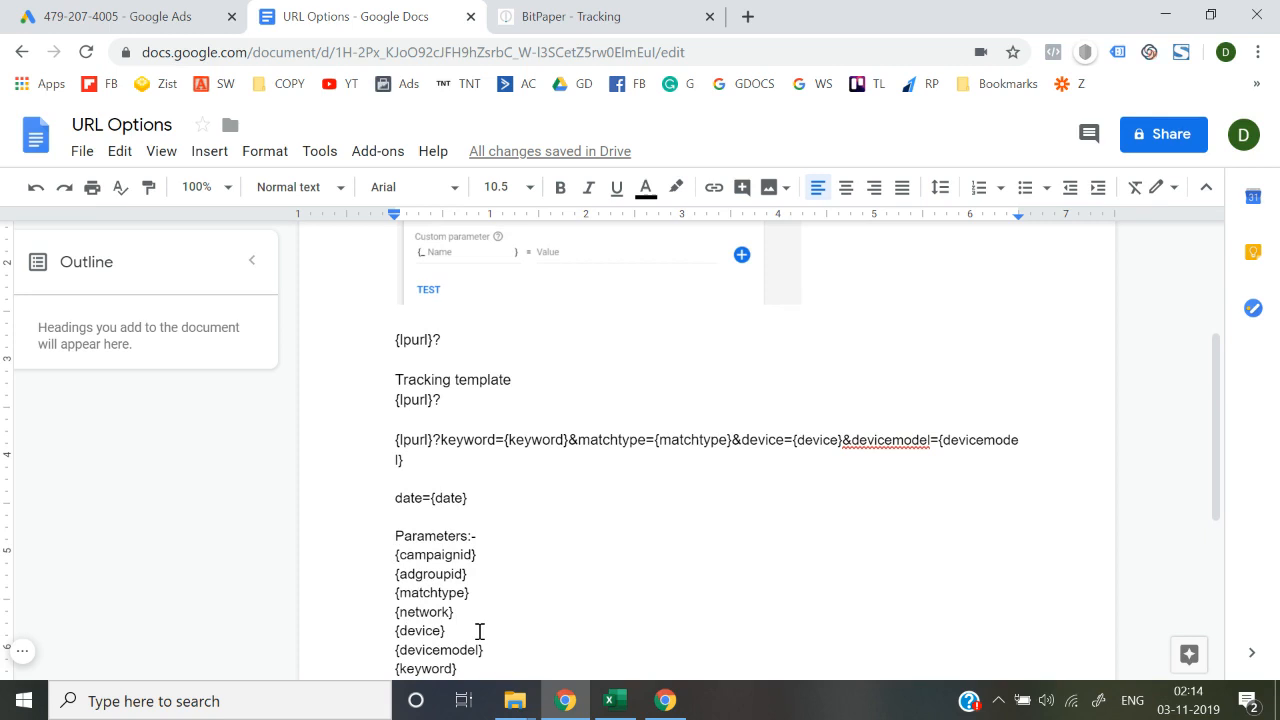
scroll(479, 631, down, 1)
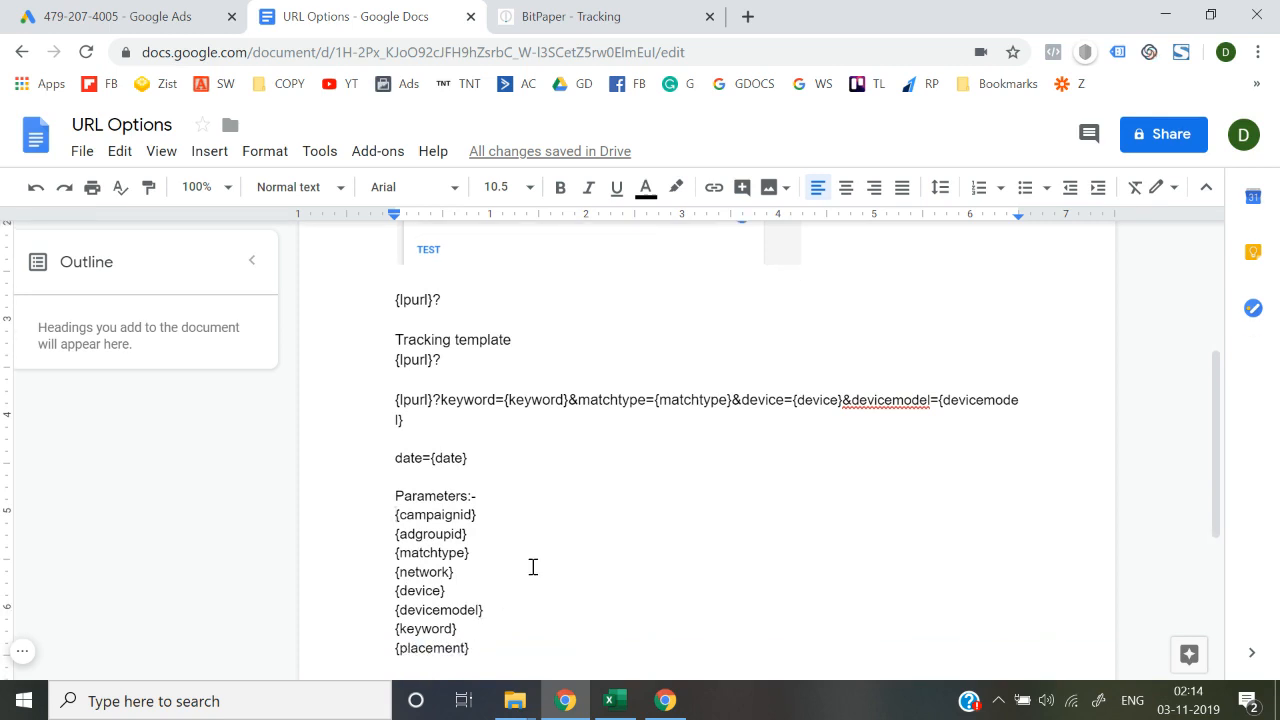
scroll(531, 566, down, 1)
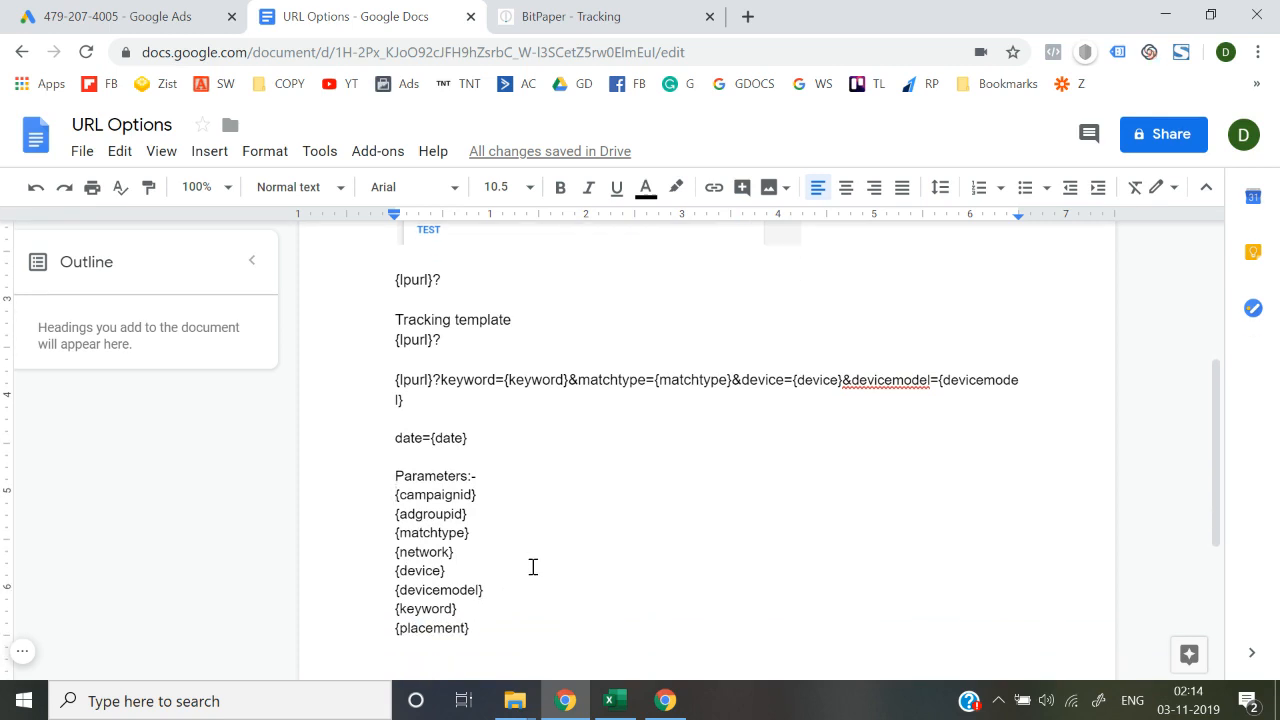
scroll(532, 566, up, 1)
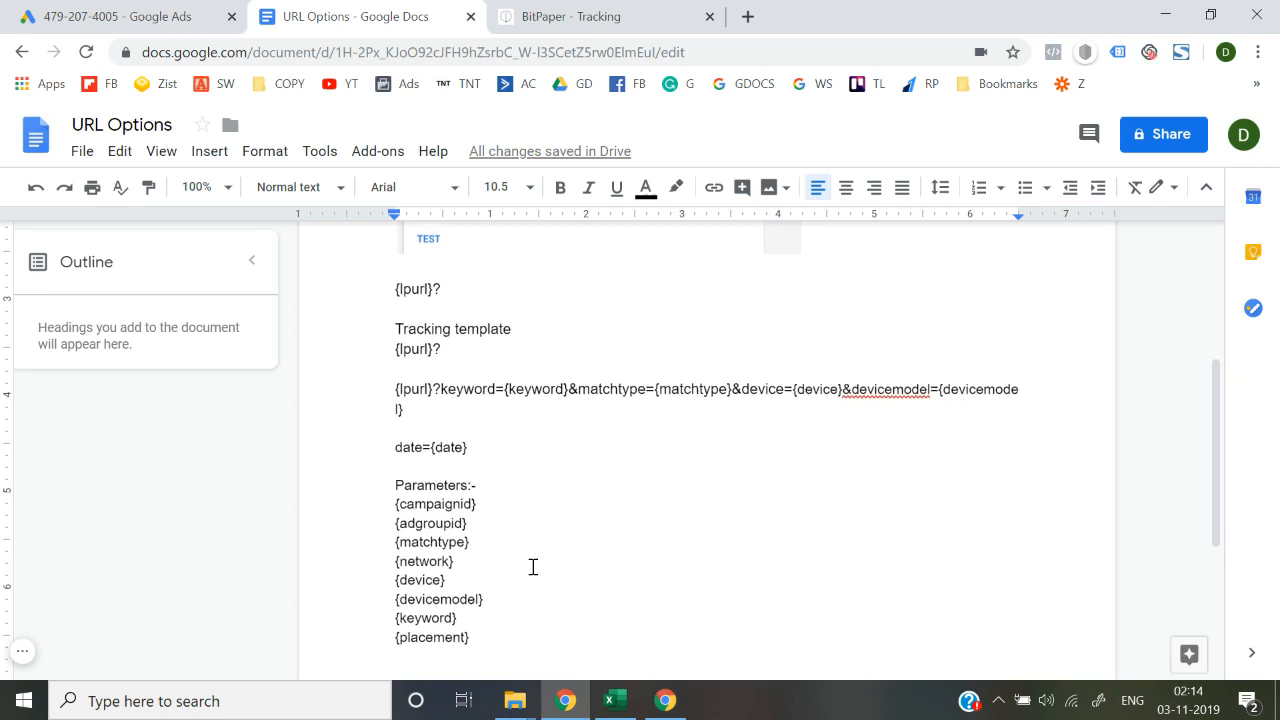
Append "keyword={keyword}" to the new {lpurl}? line, taking the {keyword} value from the Parameters list.
click(456, 328)
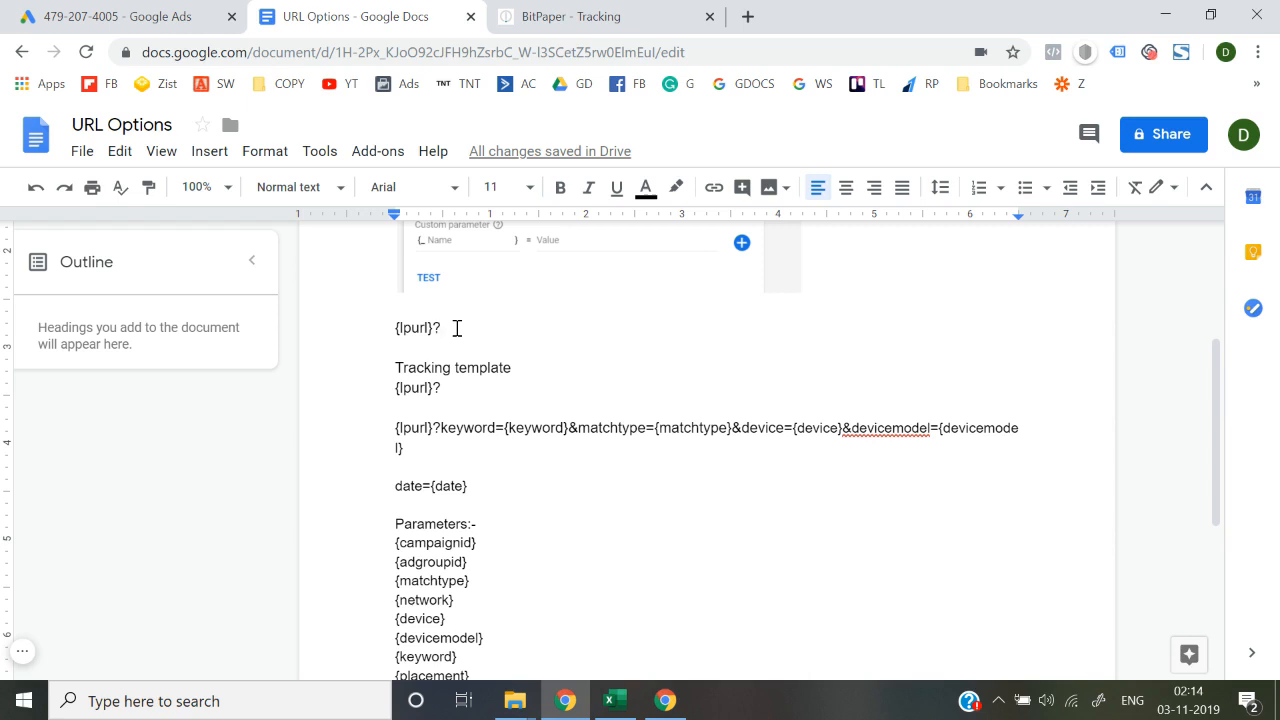
text(keywor)
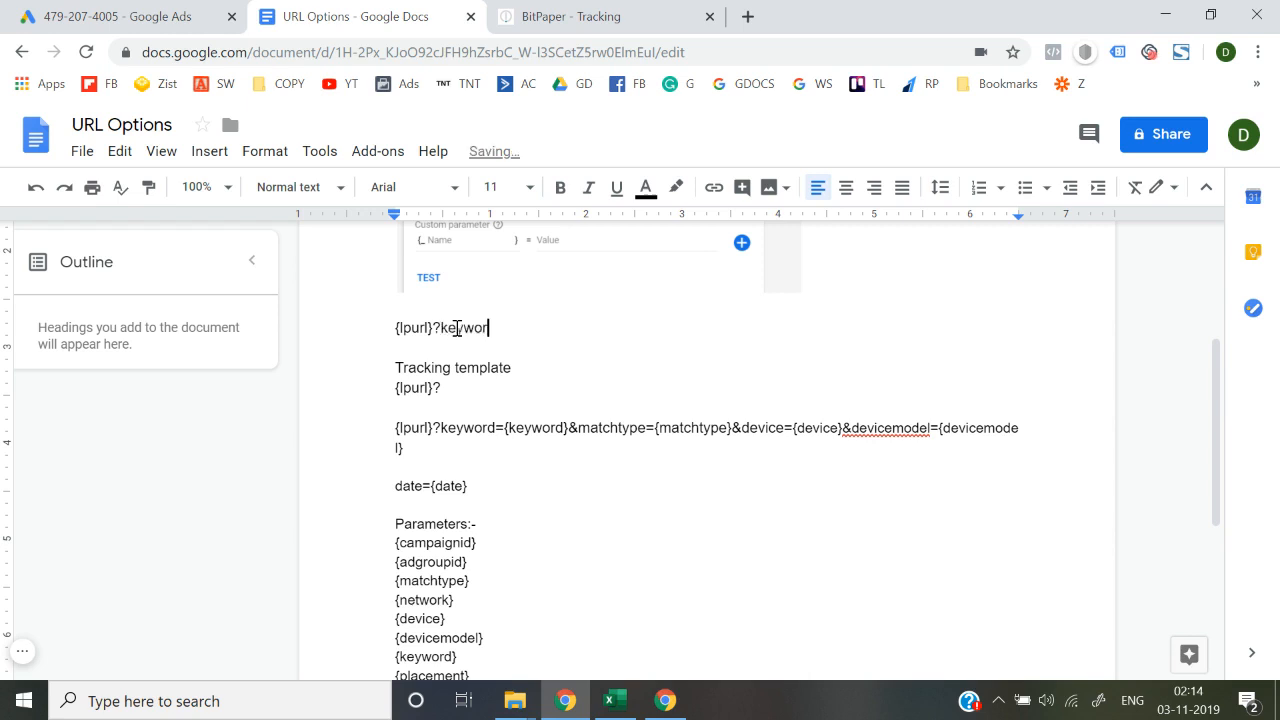
text(d=)
scroll(471, 582, down, 1)
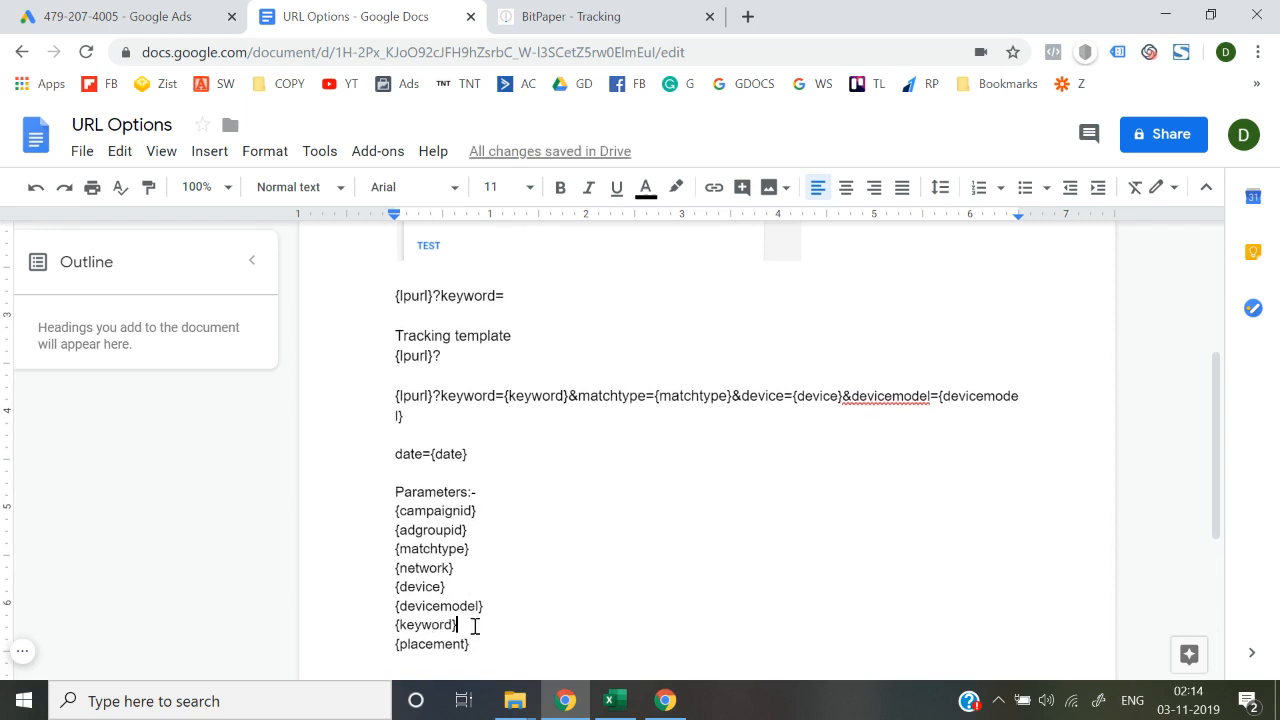
drag(474, 624, 386, 626)
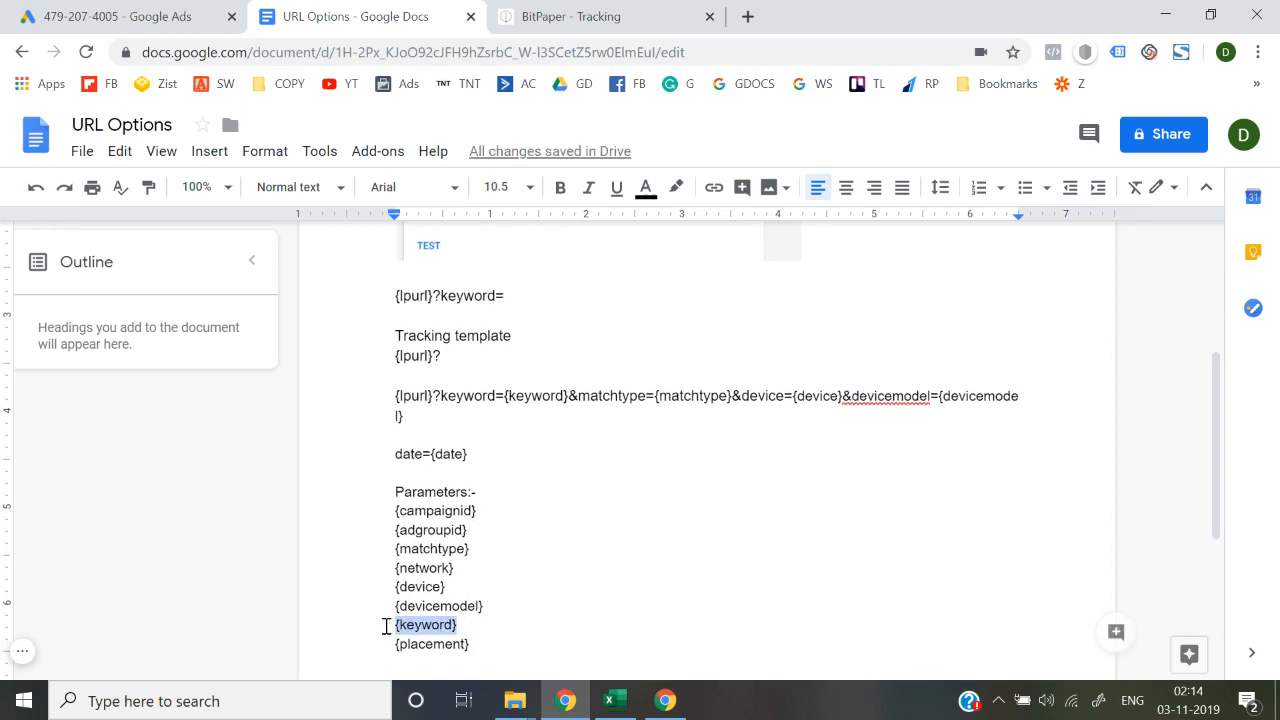
click(514, 296)
text({keyword})
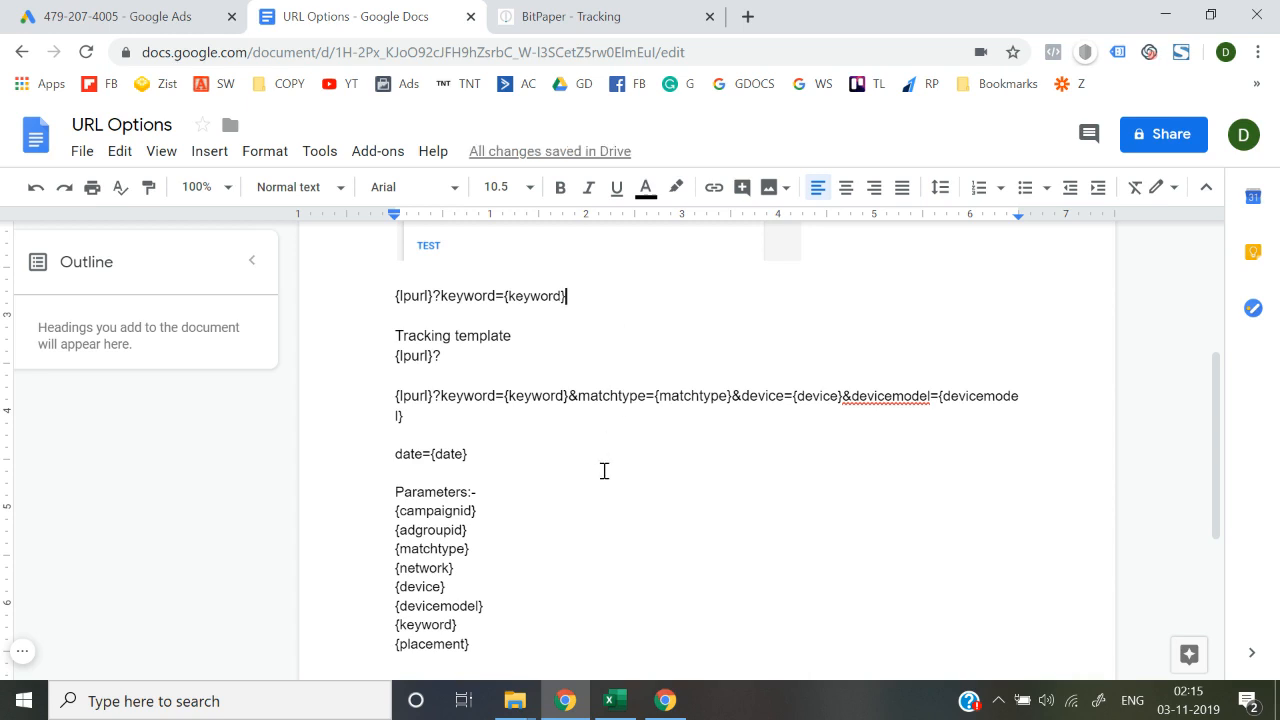
Append "&device={device}" to the new template line, copying {device} from the Parameters list.
drag(446, 587, 388, 591)
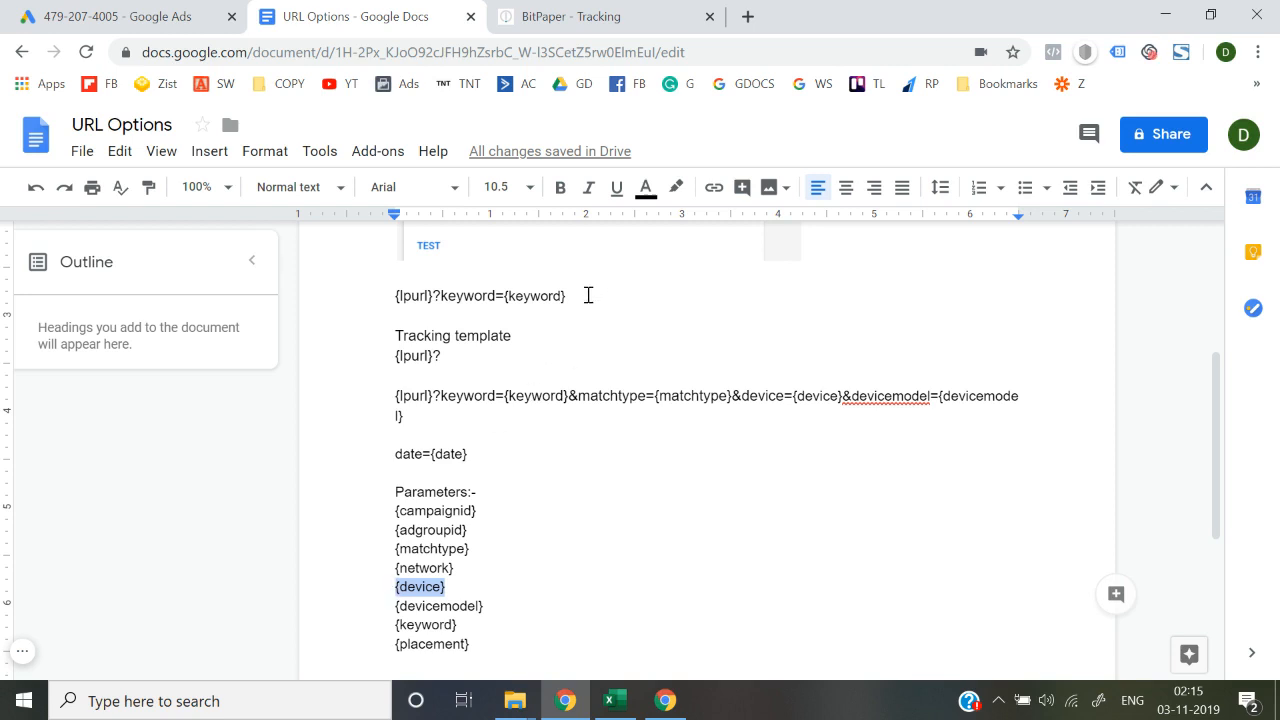
scroll(587, 294, up, 1)
click(455, 372)
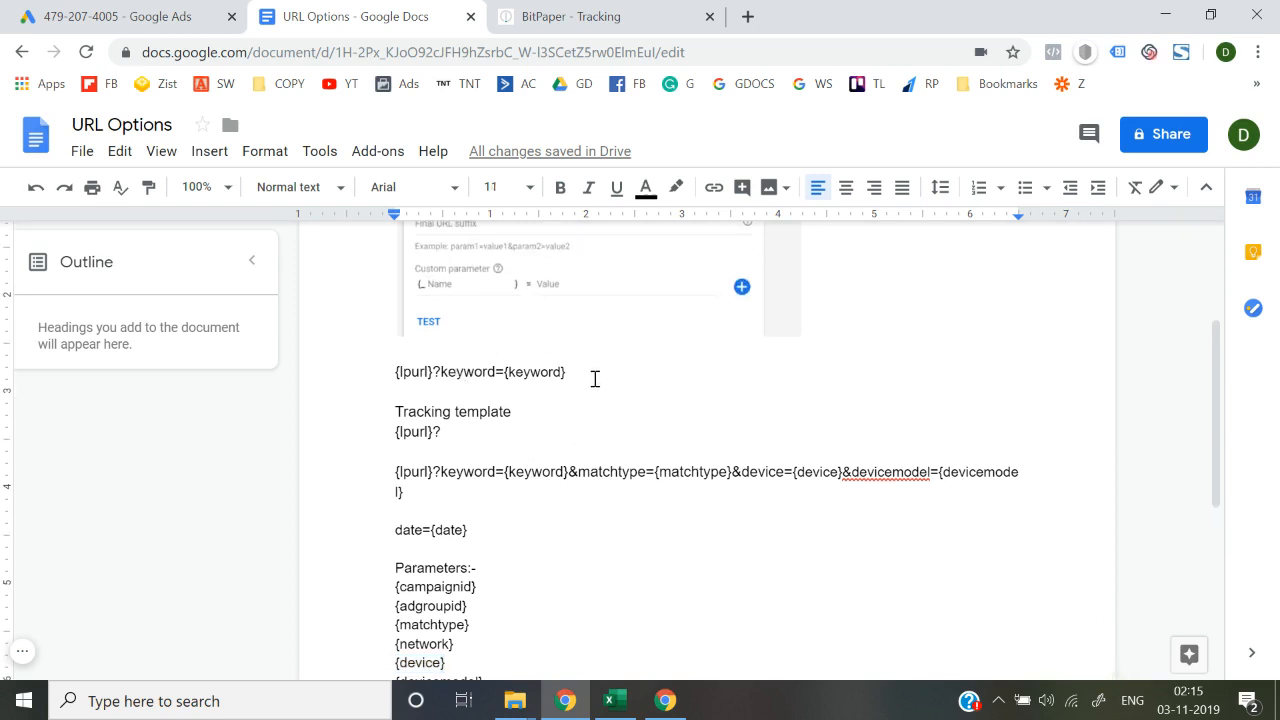
click(594, 372)
scroll(594, 372, down, 1)
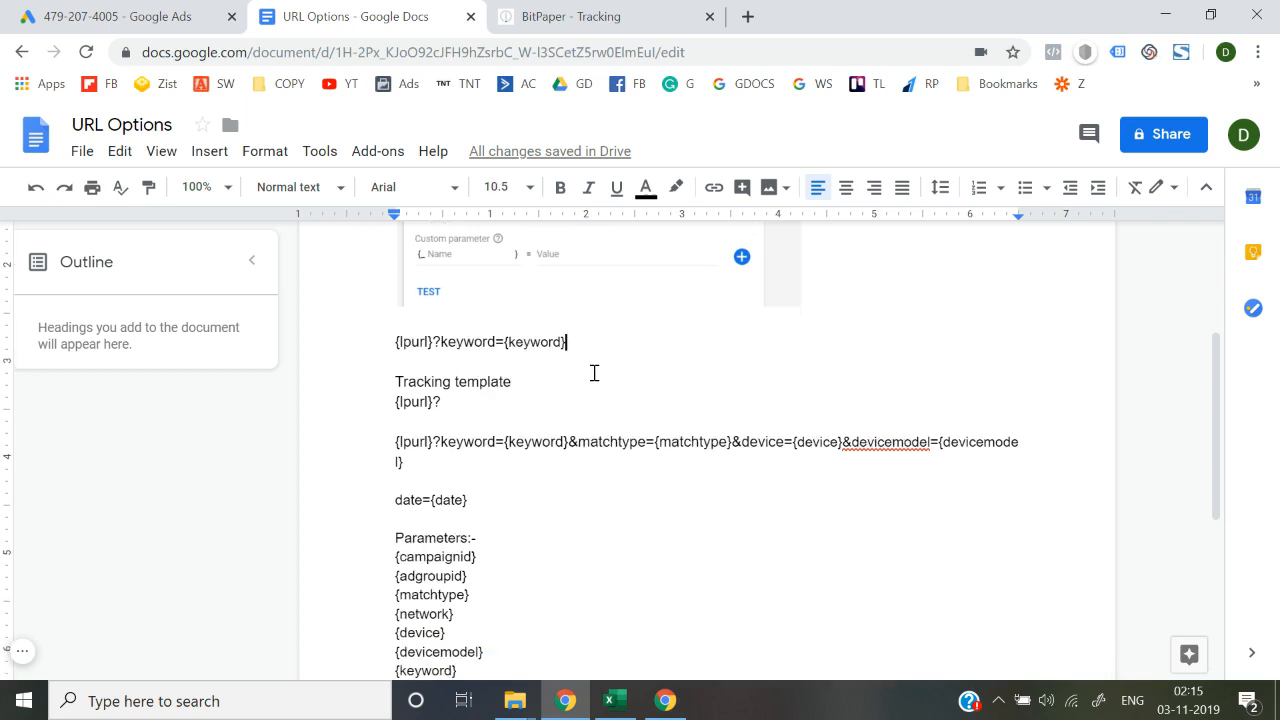
text(&)
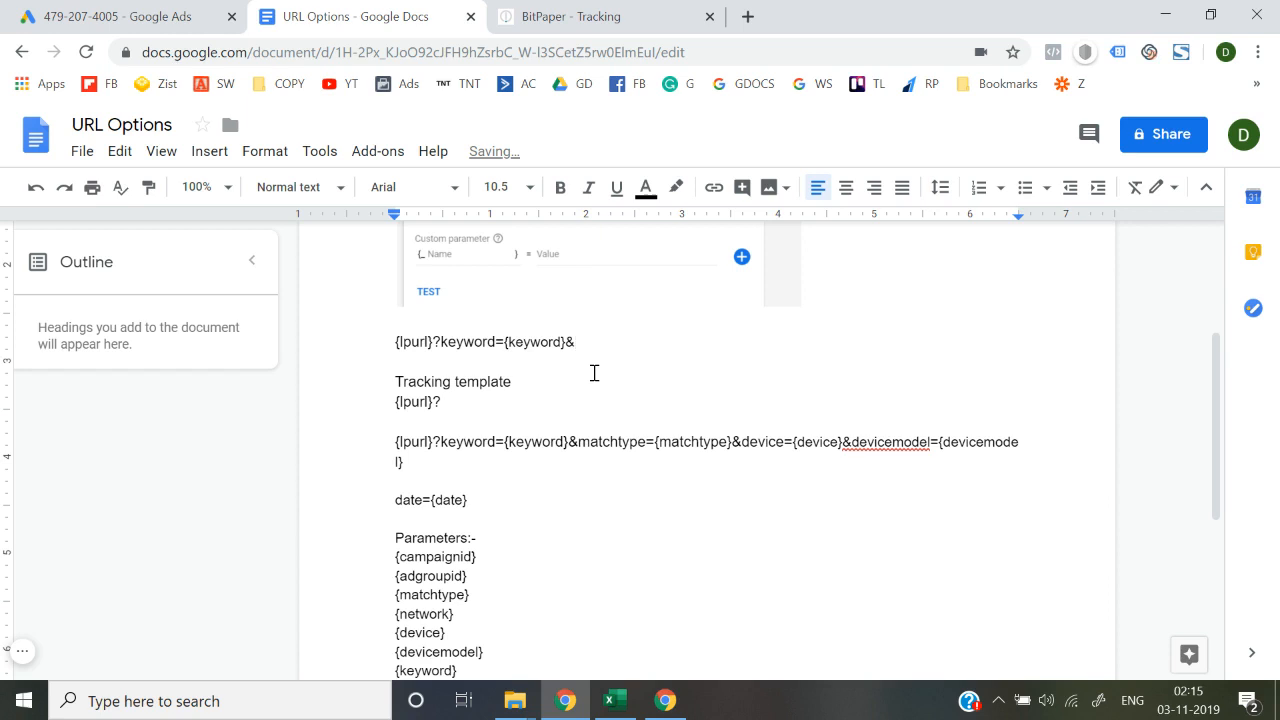
text(device=)
drag(452, 633, 389, 645)
key(ctrl+c)
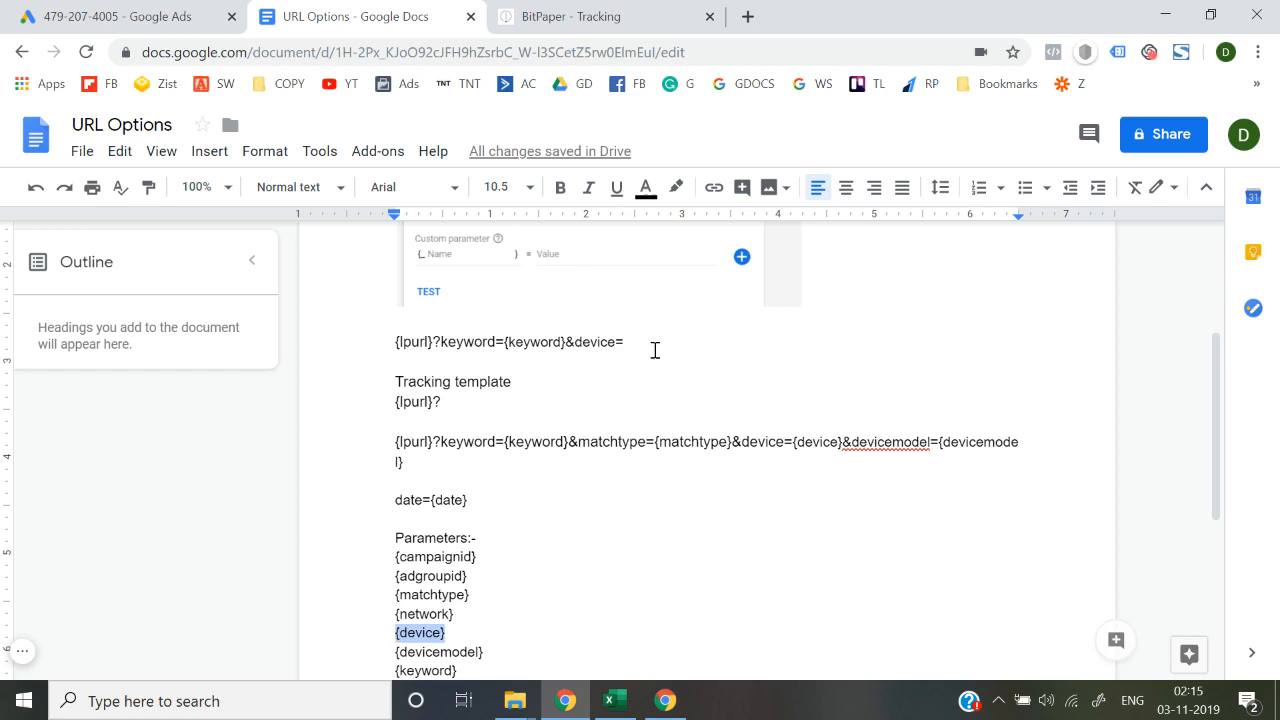
click(650, 345)
key(ctrl+v)
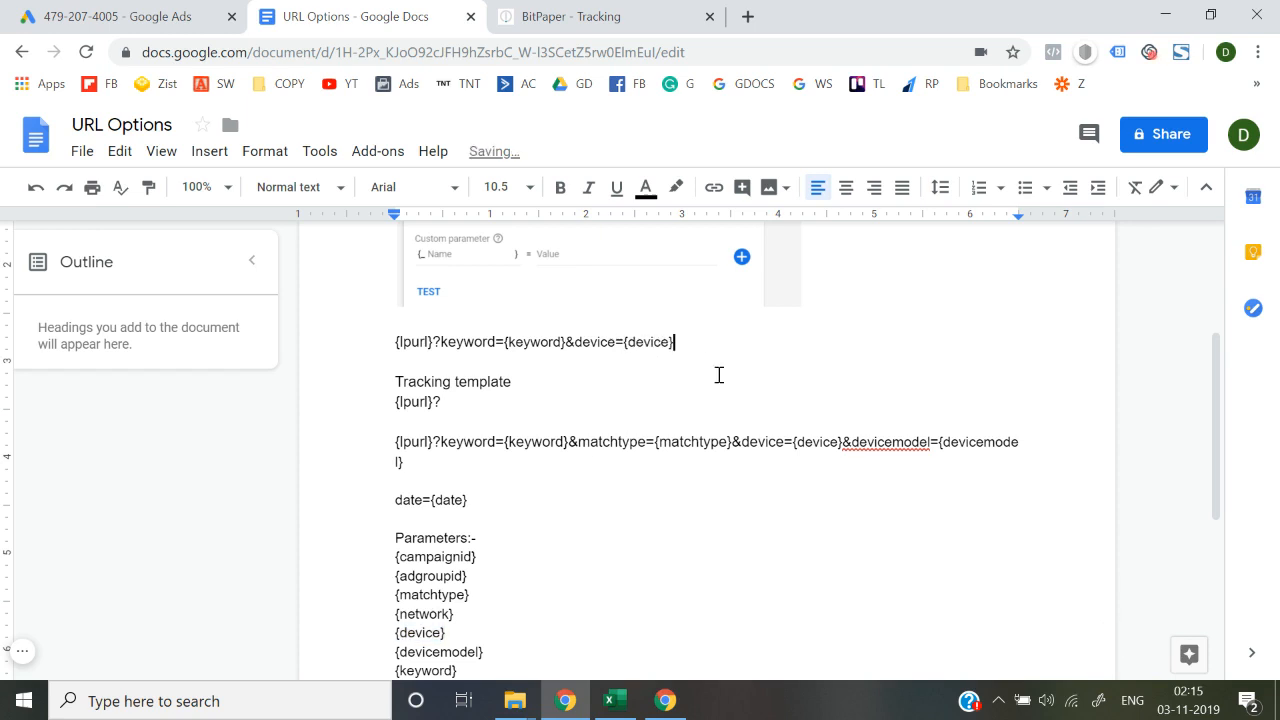
Append "&devicemodel={devicemodel}" to the new {lpurl}? line, copying {devicemodel} from the Parameters list.
scroll(719, 375, down, 1)
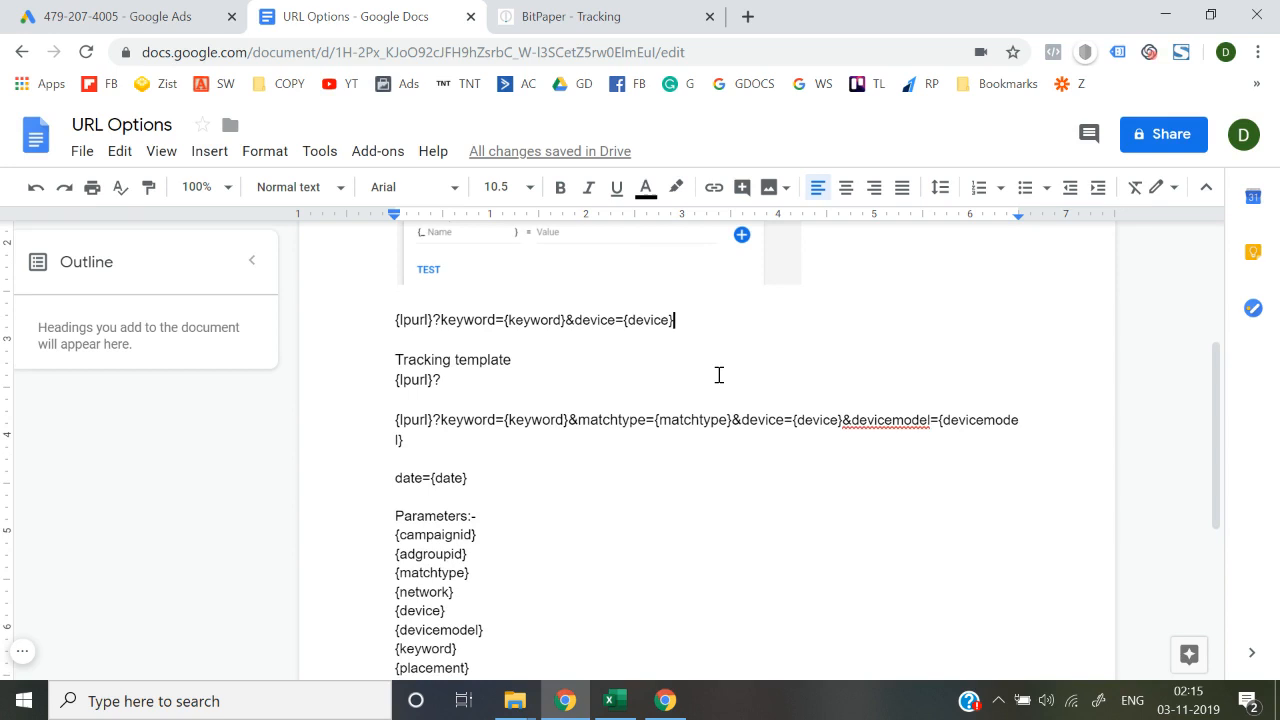
text(&)
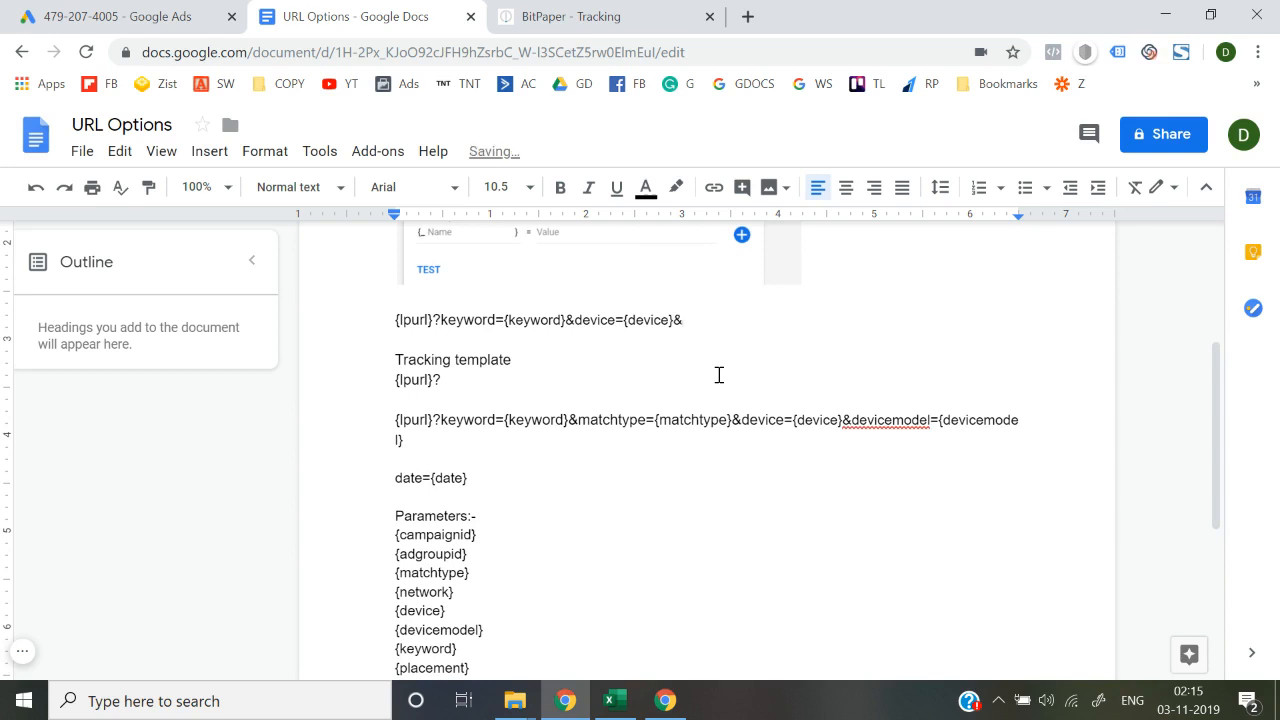
text(devicemodel)
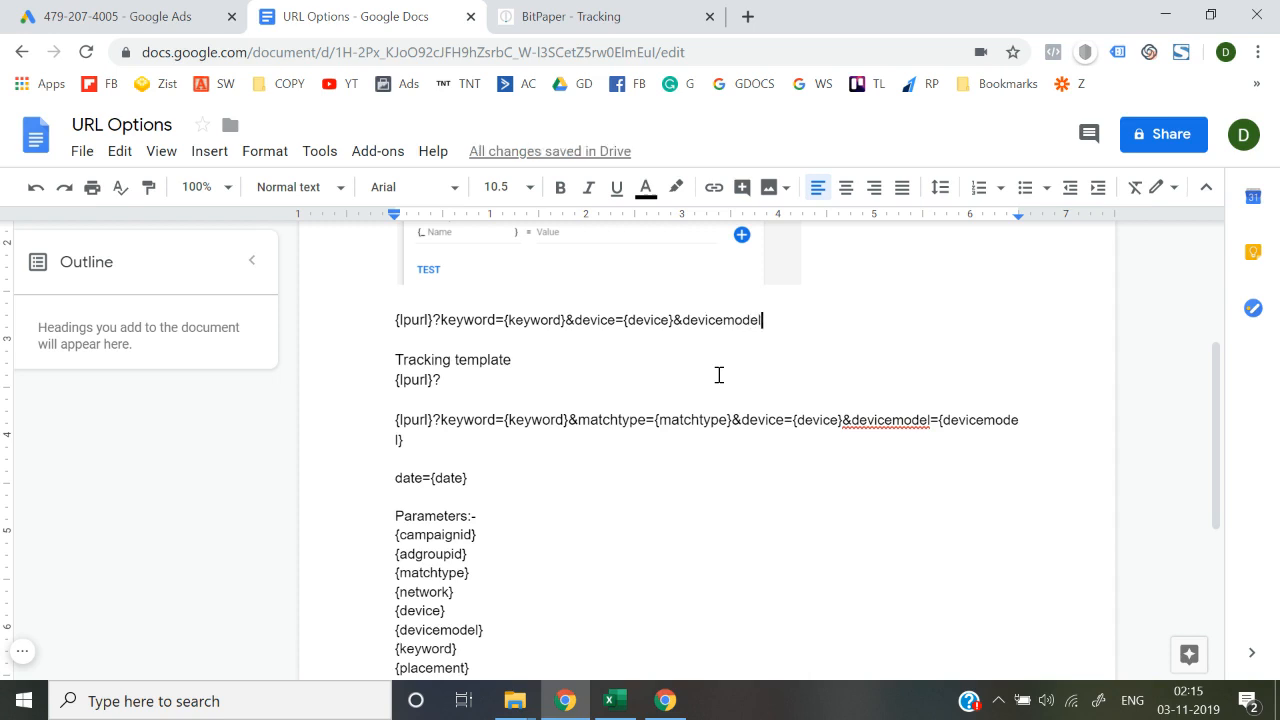
text(=)
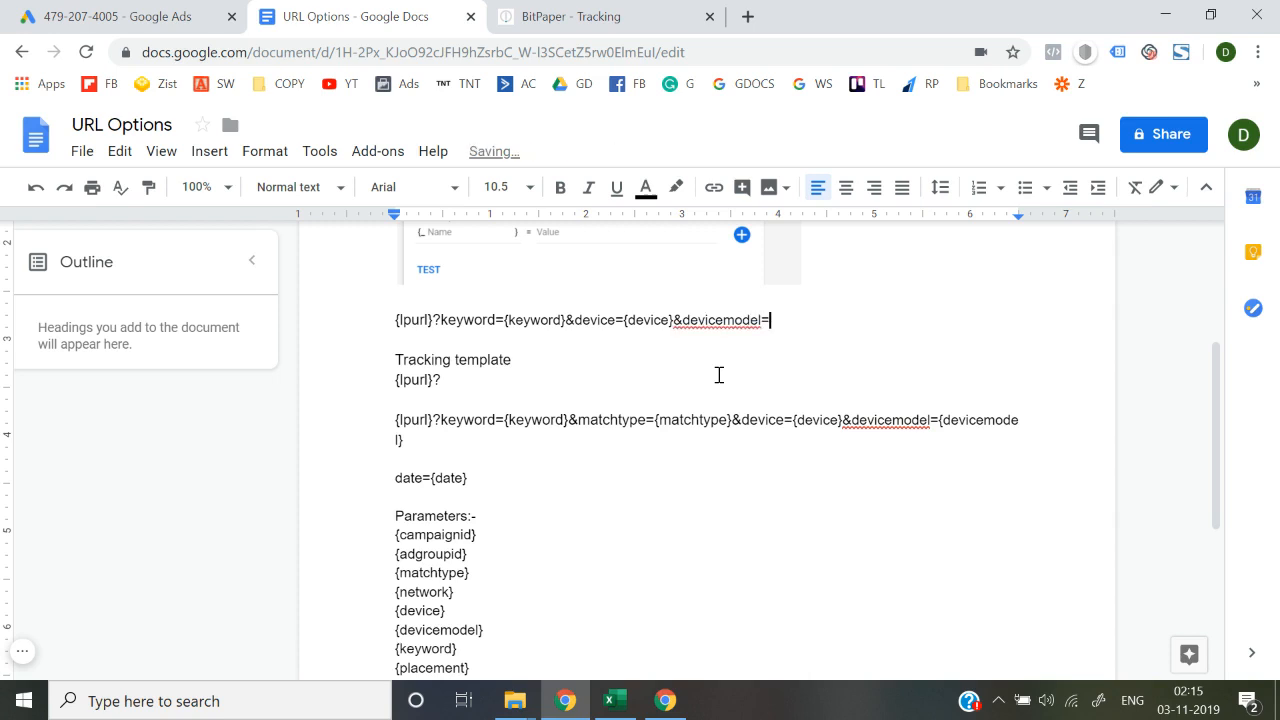
drag(487, 634, 395, 630)
key(ctrl+c)
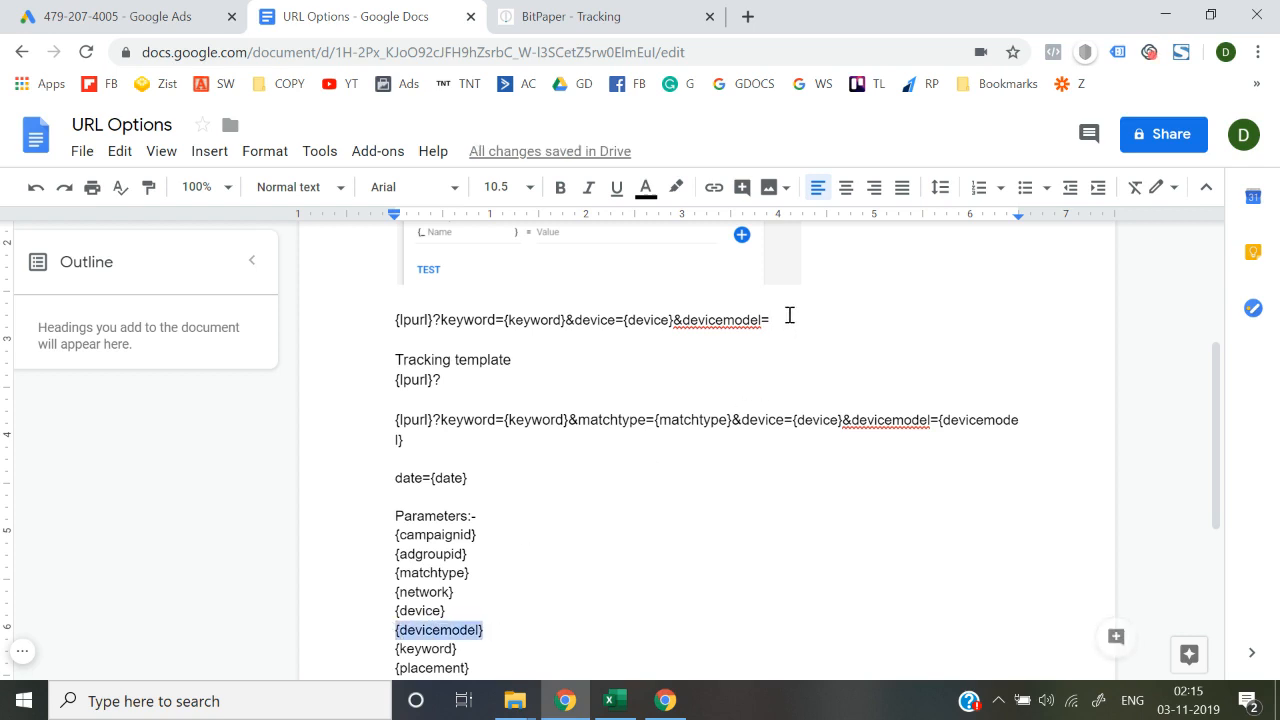
click(790, 318)
key(ctrl+v)
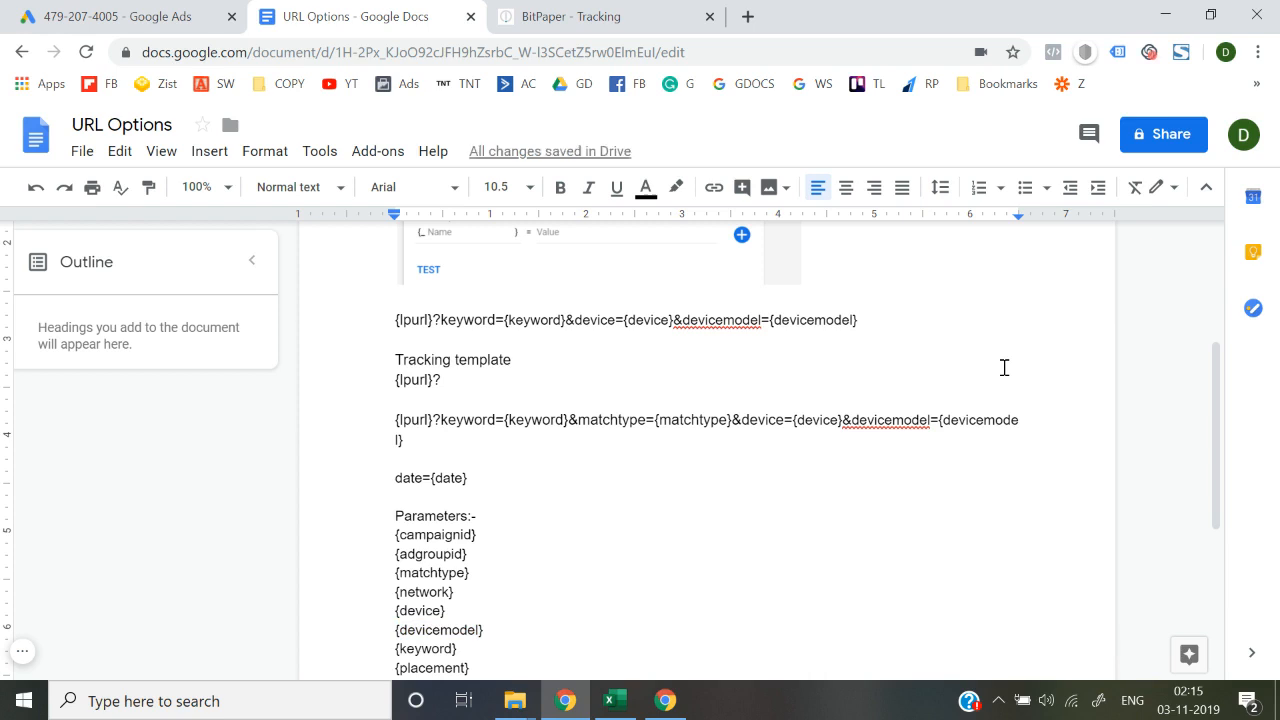
Append "&network={network}" to the end of the new template line, copying {network} from the Parameters list.
text(&)
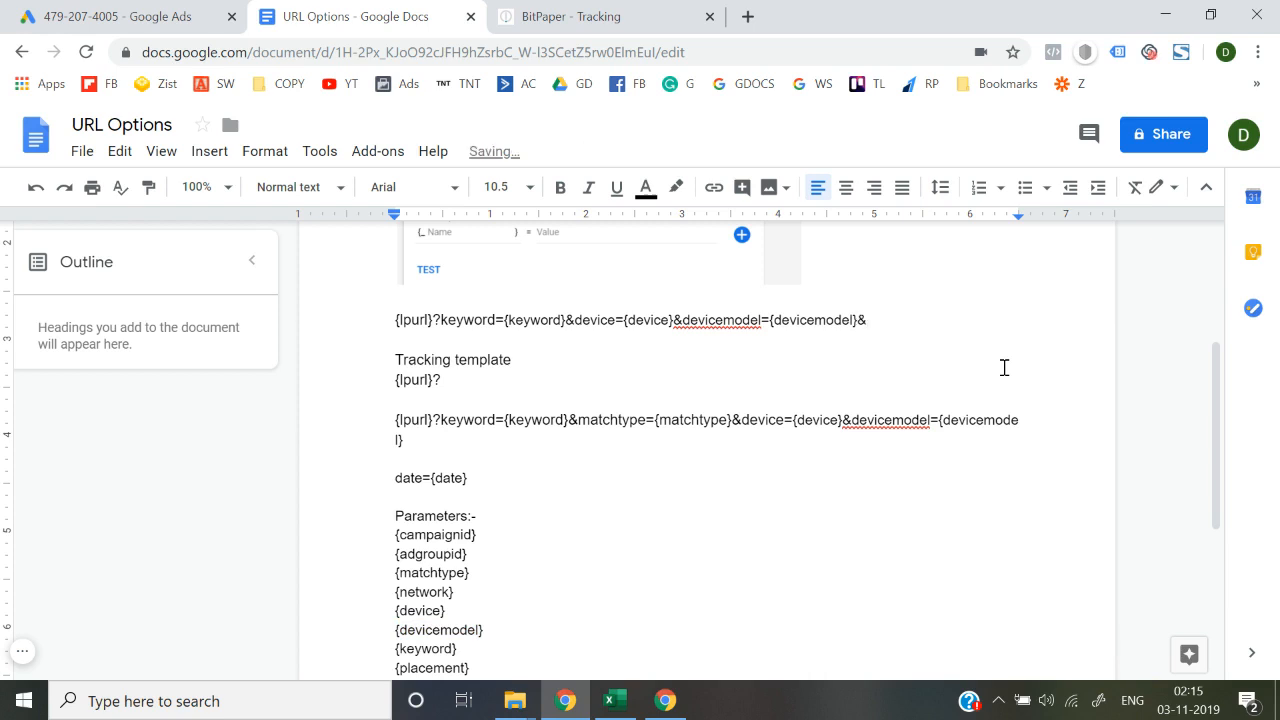
text(network=)
drag(471, 594, 391, 597)
key(ctrl+c)
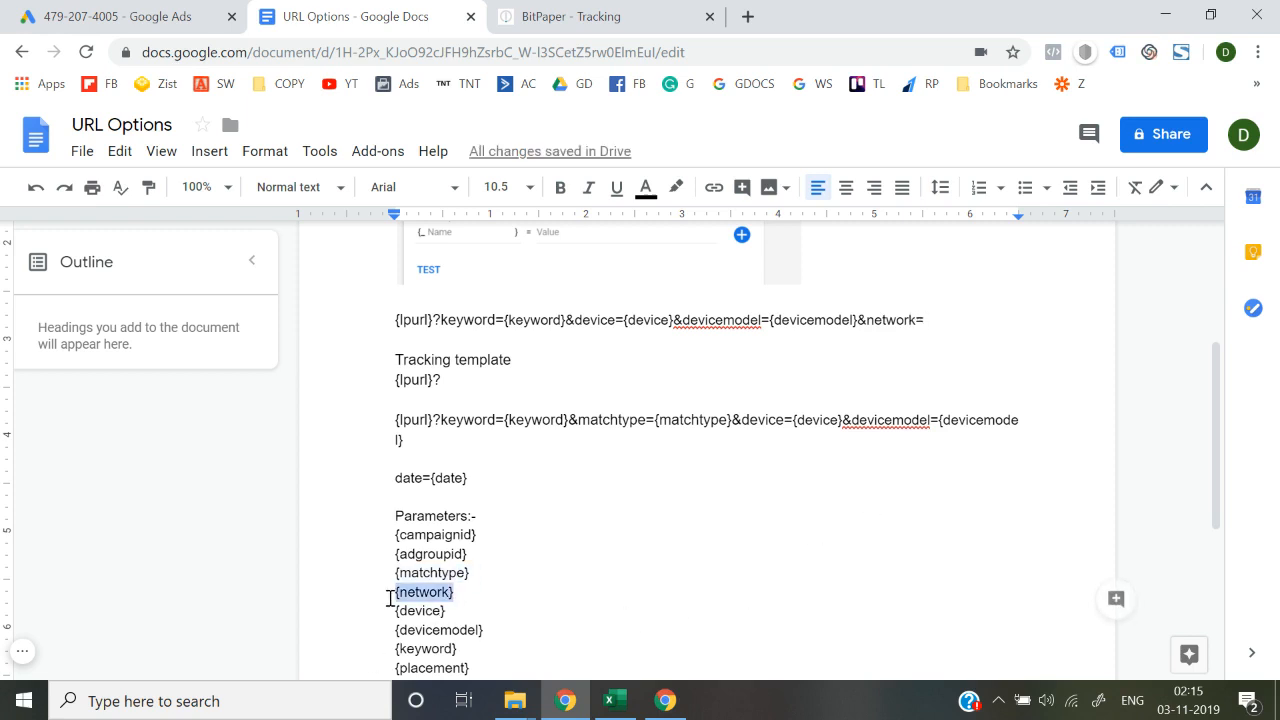
click(944, 319)
key(ctrl+v)
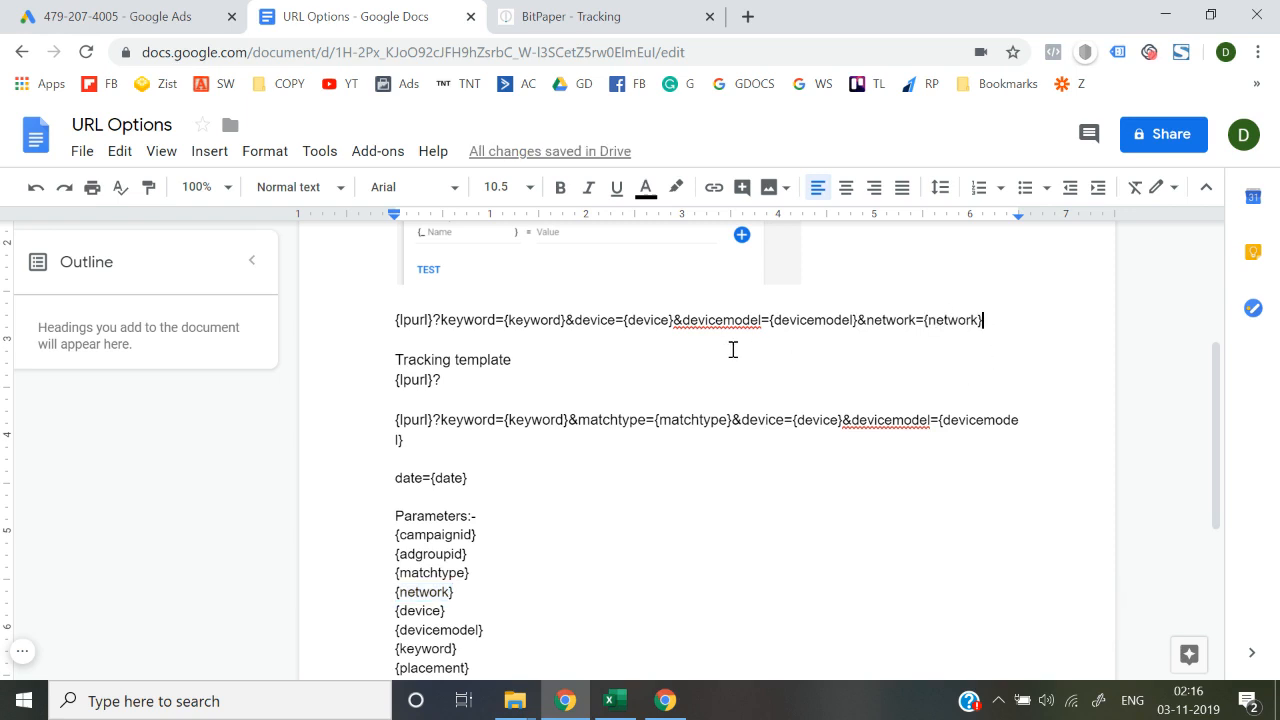
Copy everything after {lpurl}? in the new document line and paste it after {lpurl}? in the Google Ads text ad's Tracking template.
click(120, 16)
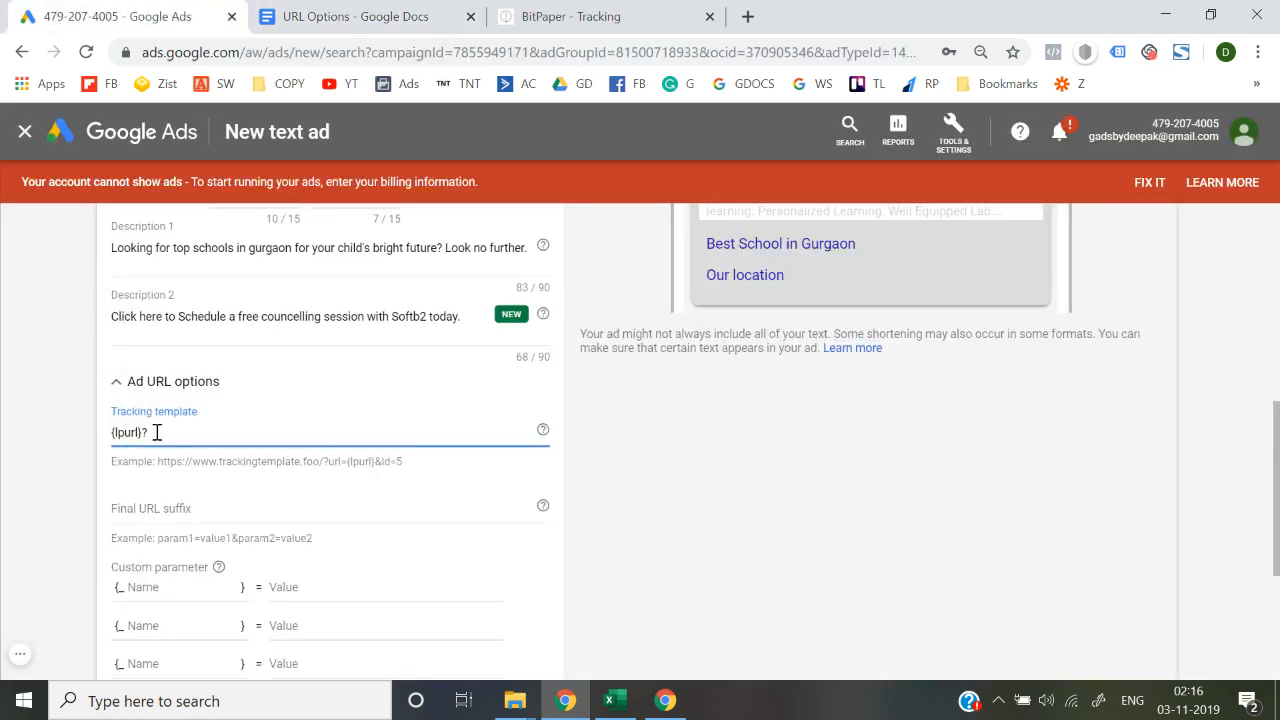
click(423, 14)
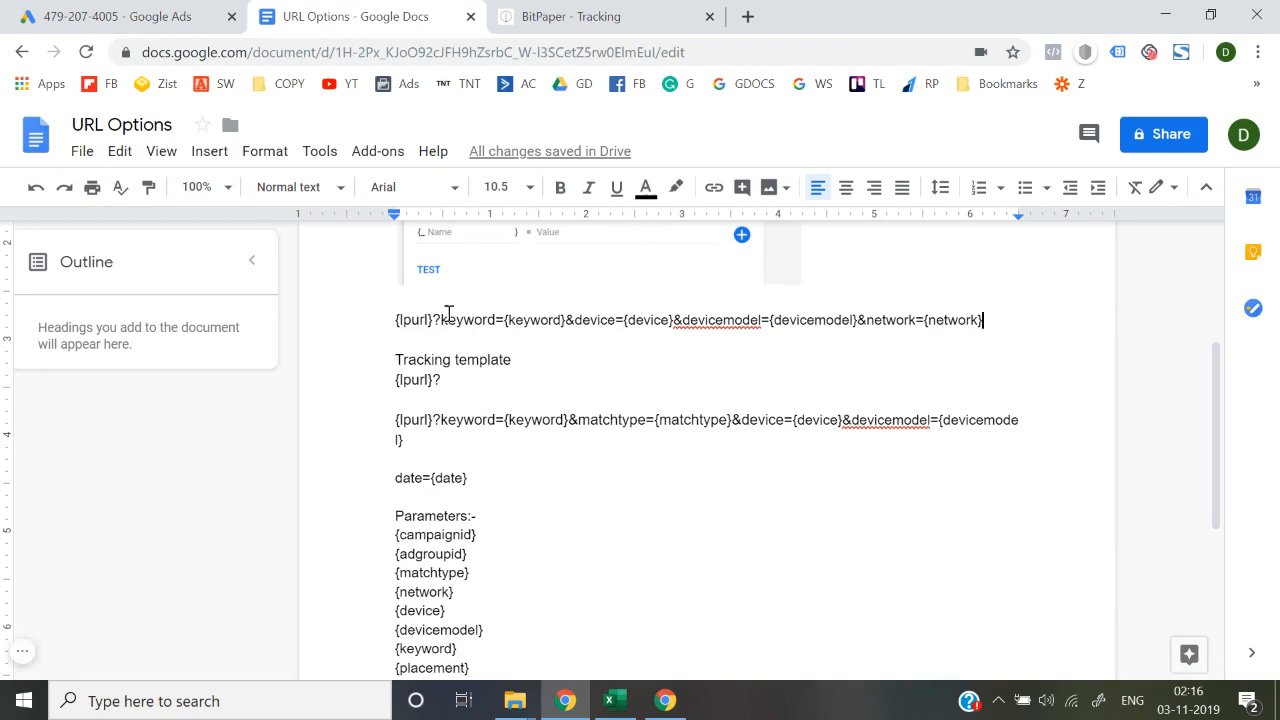
mouse_move(441, 320)
mouse_down()
mouse_move(971, 337)
mouse_move(443, 340)
mouse_up()
scroll(971, 337, down, 2)
key(ctrl+c)
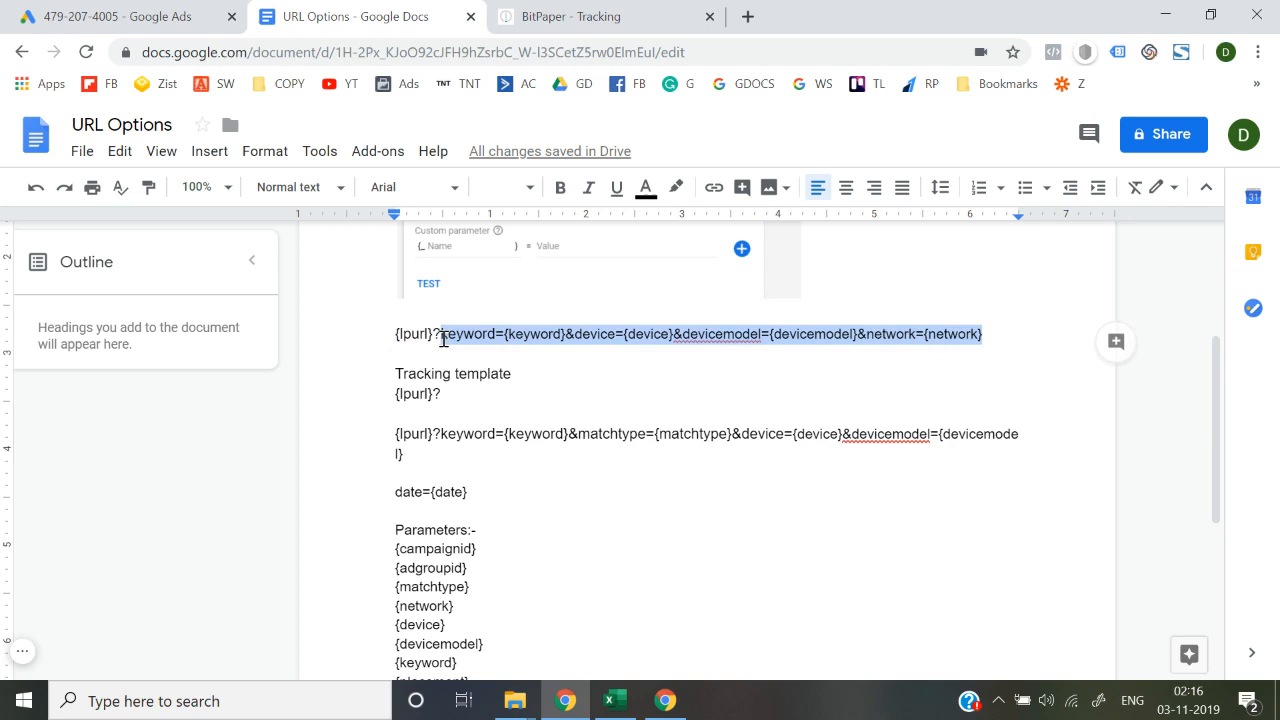
click(120, 16)
click(318, 440)
key(ctrl+v)
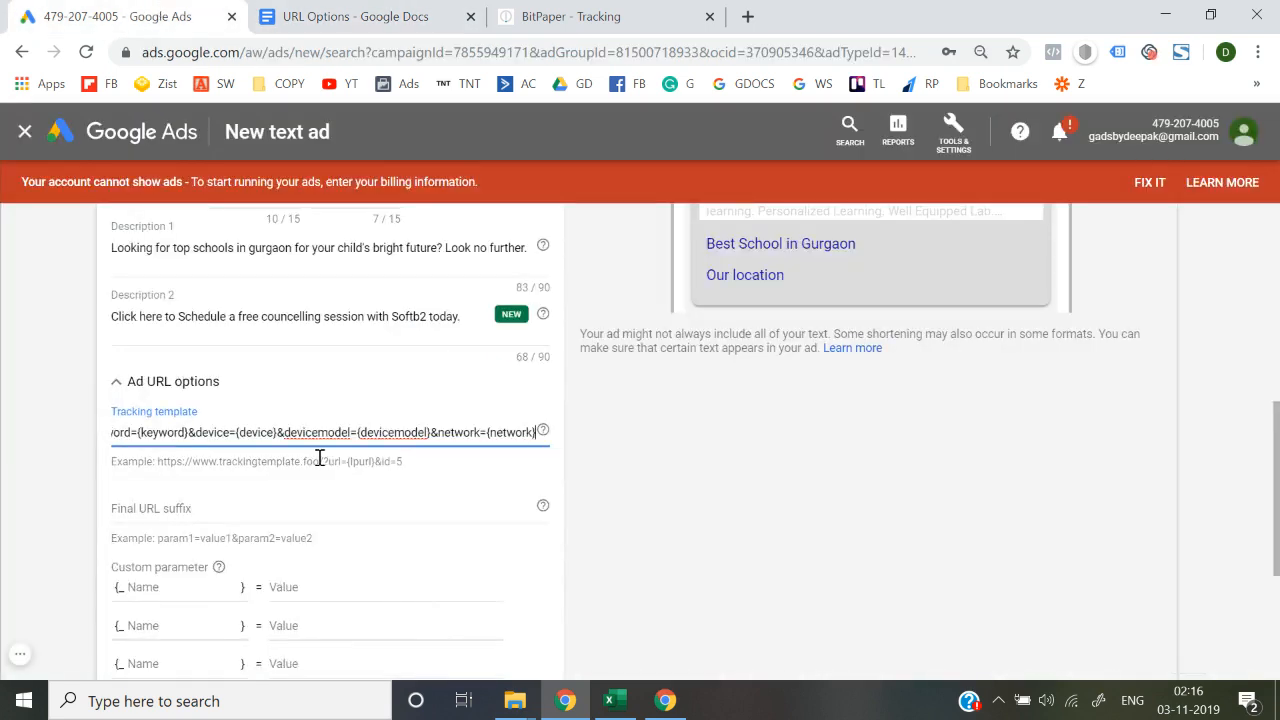
click(57, 435)
Run the tracking set-up test for the ad's completed tracking template.
scroll(94, 523, down, 4)
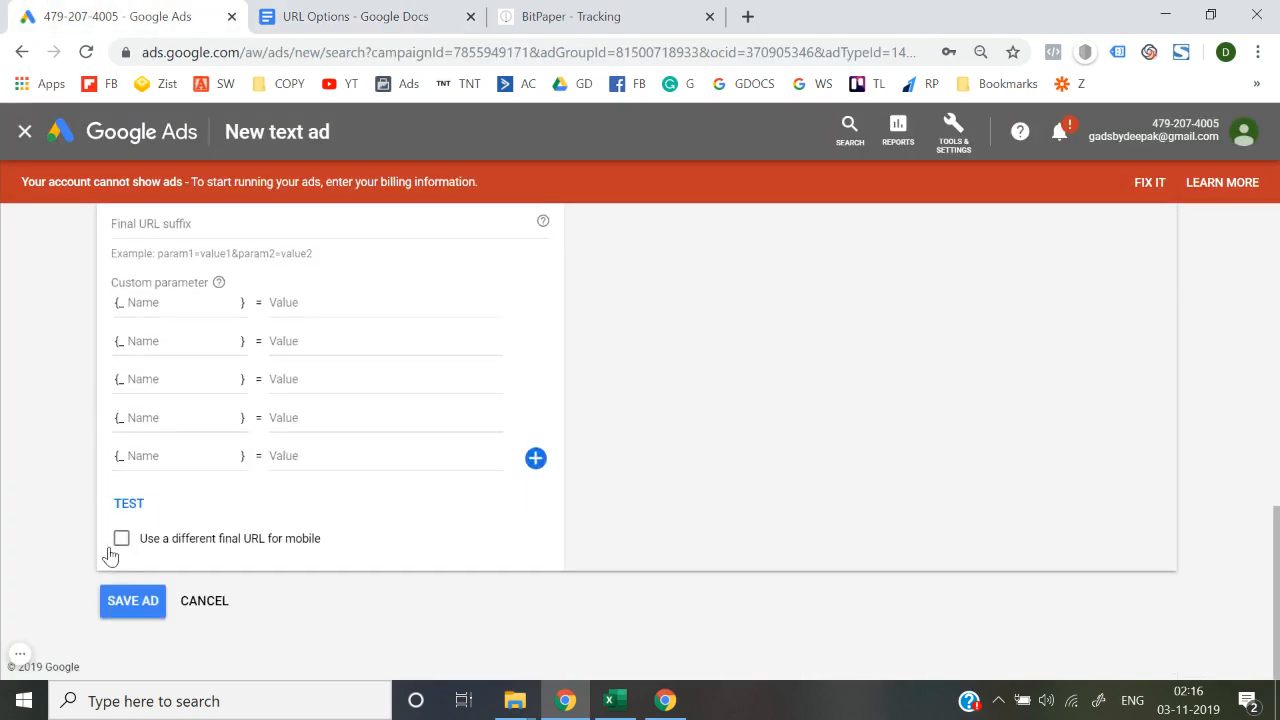
scroll(69, 513, up, 10)
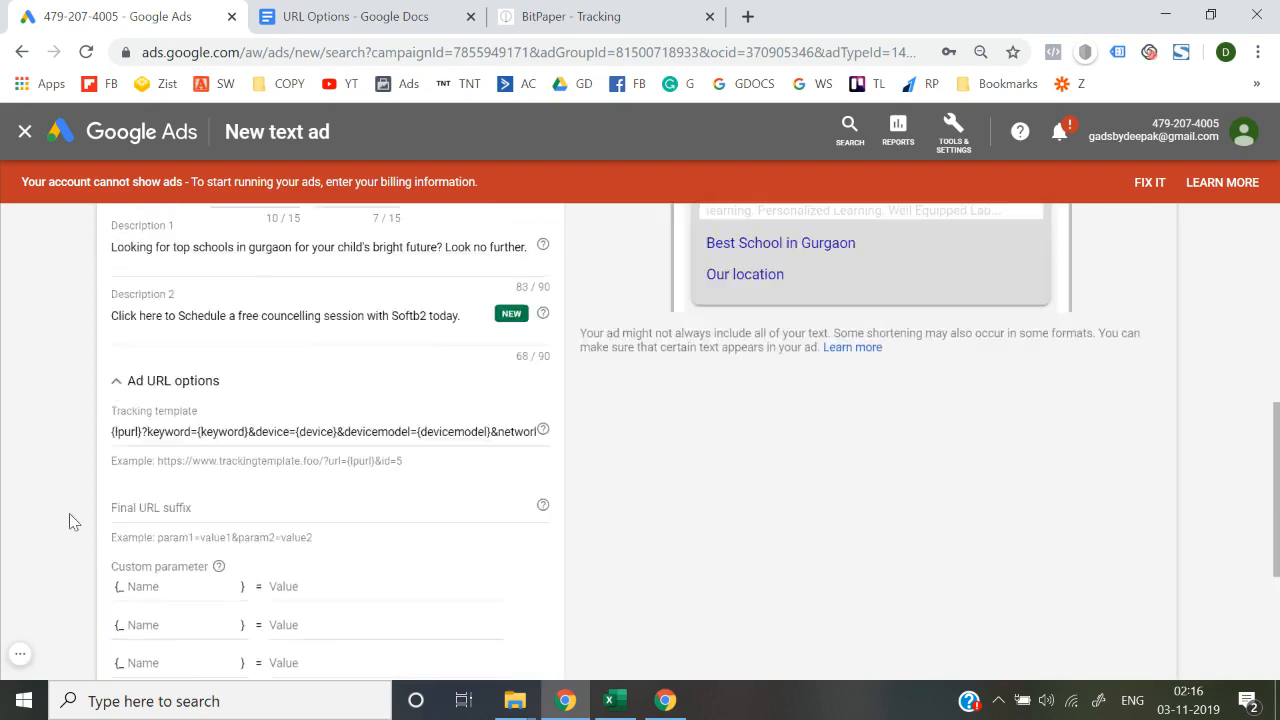
scroll(69, 513, down, 10)
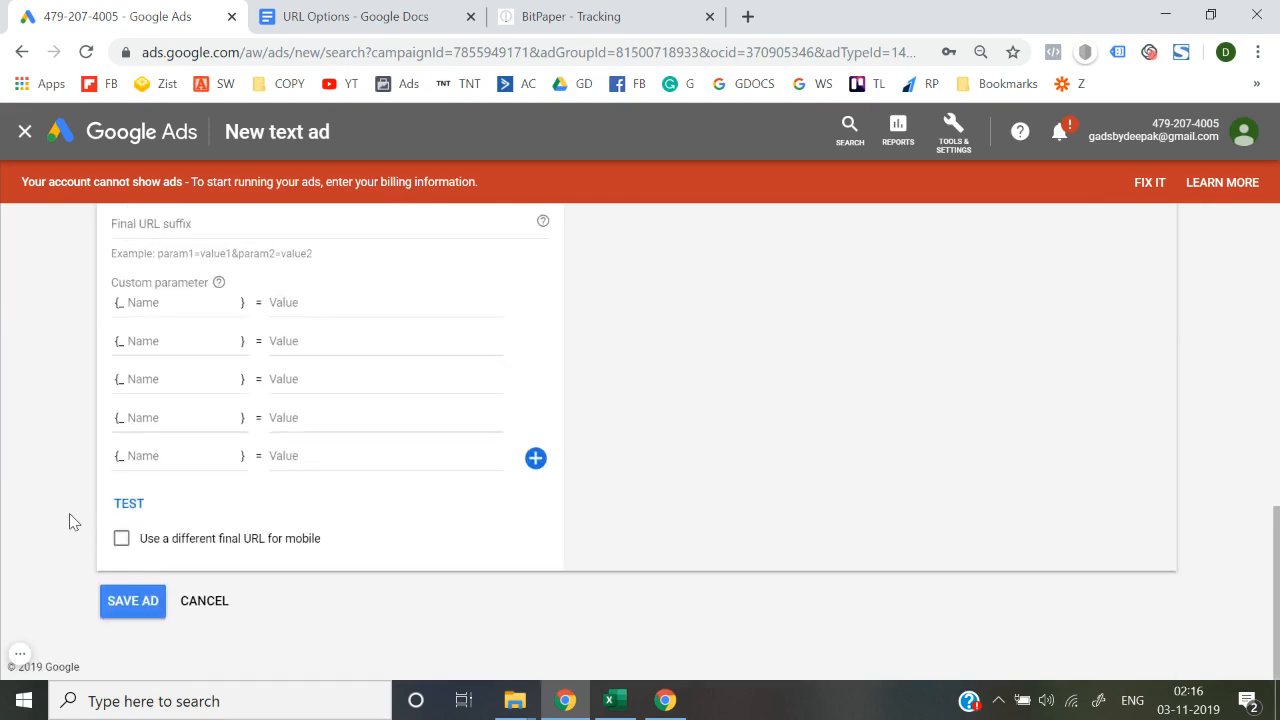
click(128, 503)
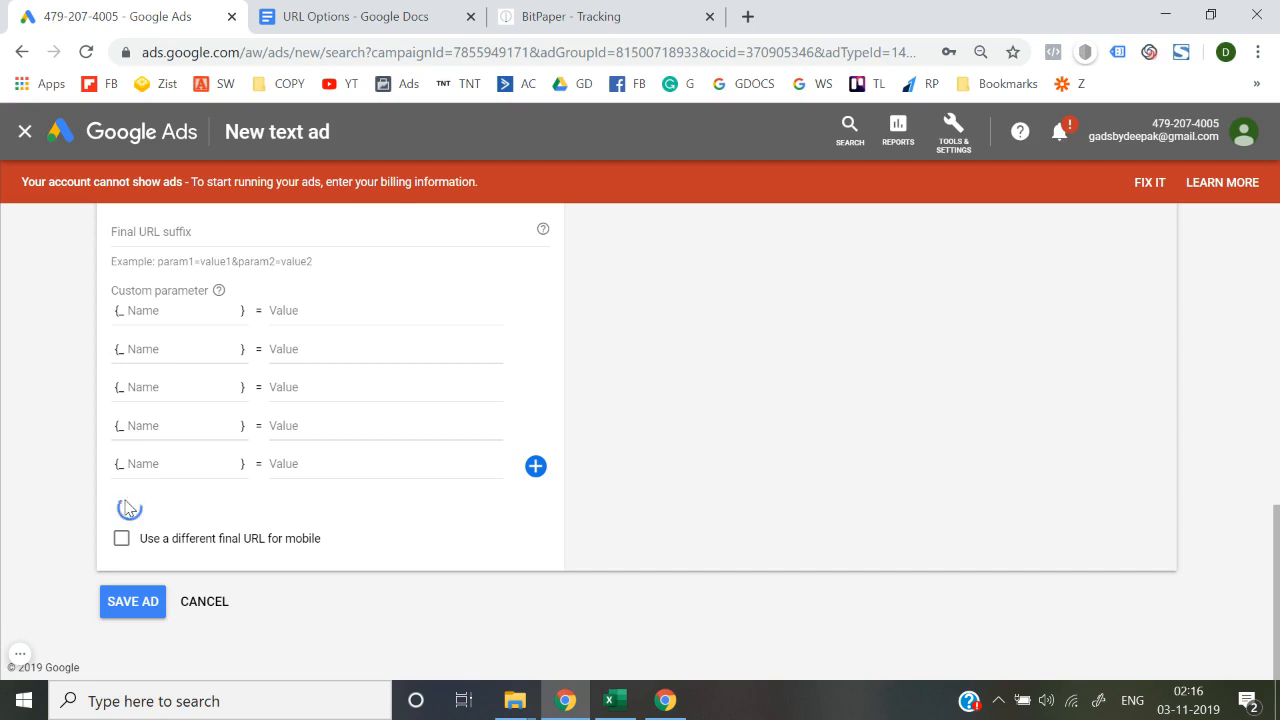
scroll(125, 508, up, 1)
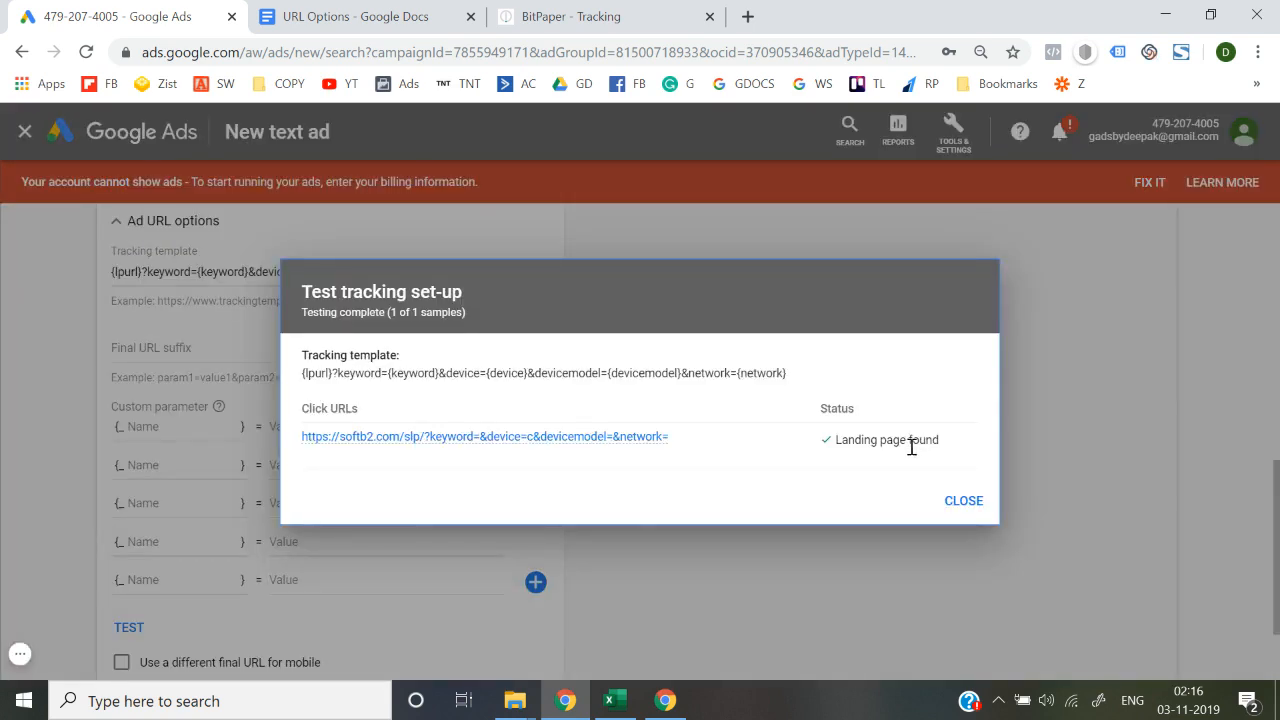
Examine the tested click URL's attributes and landing page, and close the test results.
mouse_move(600, 445)
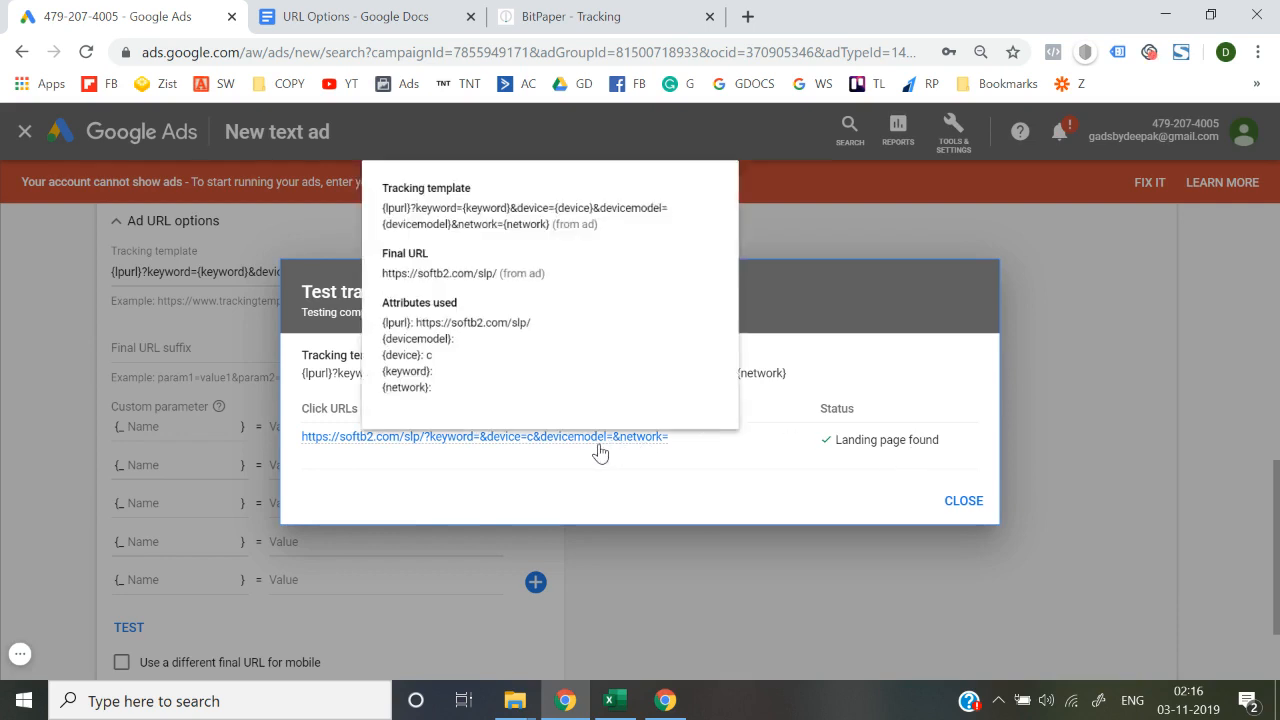
click(448, 437)
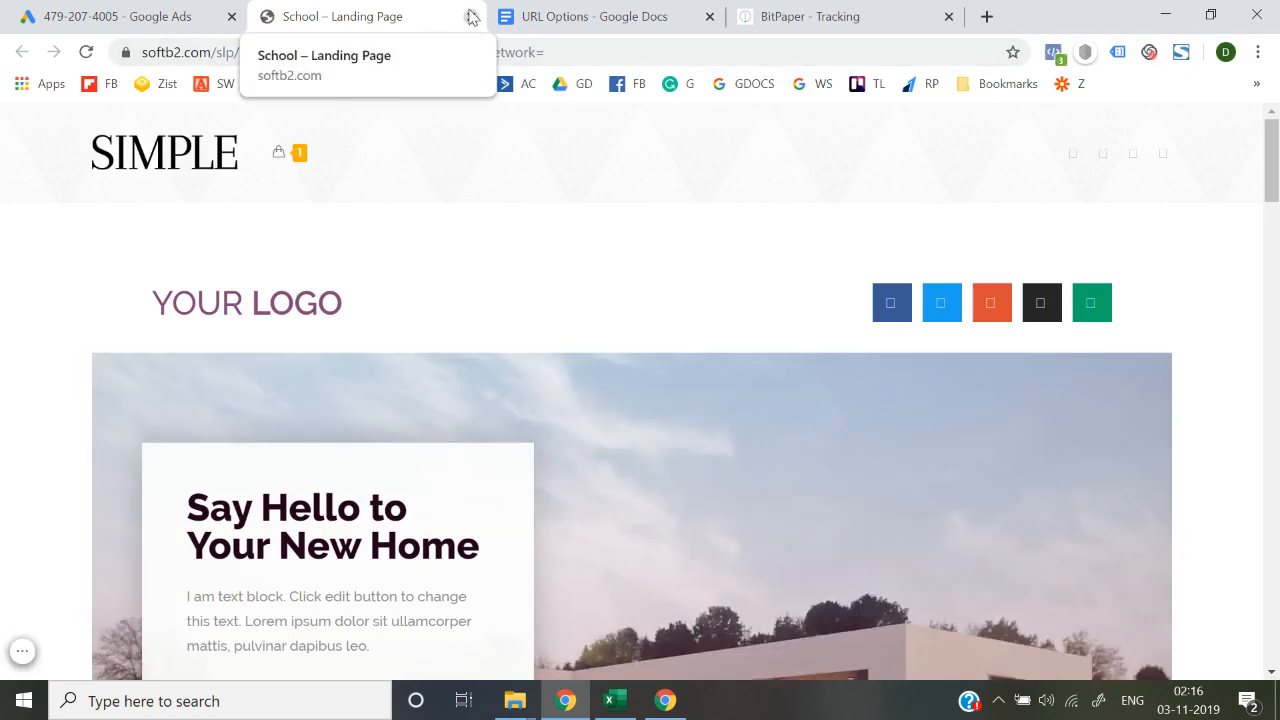
click(471, 17)
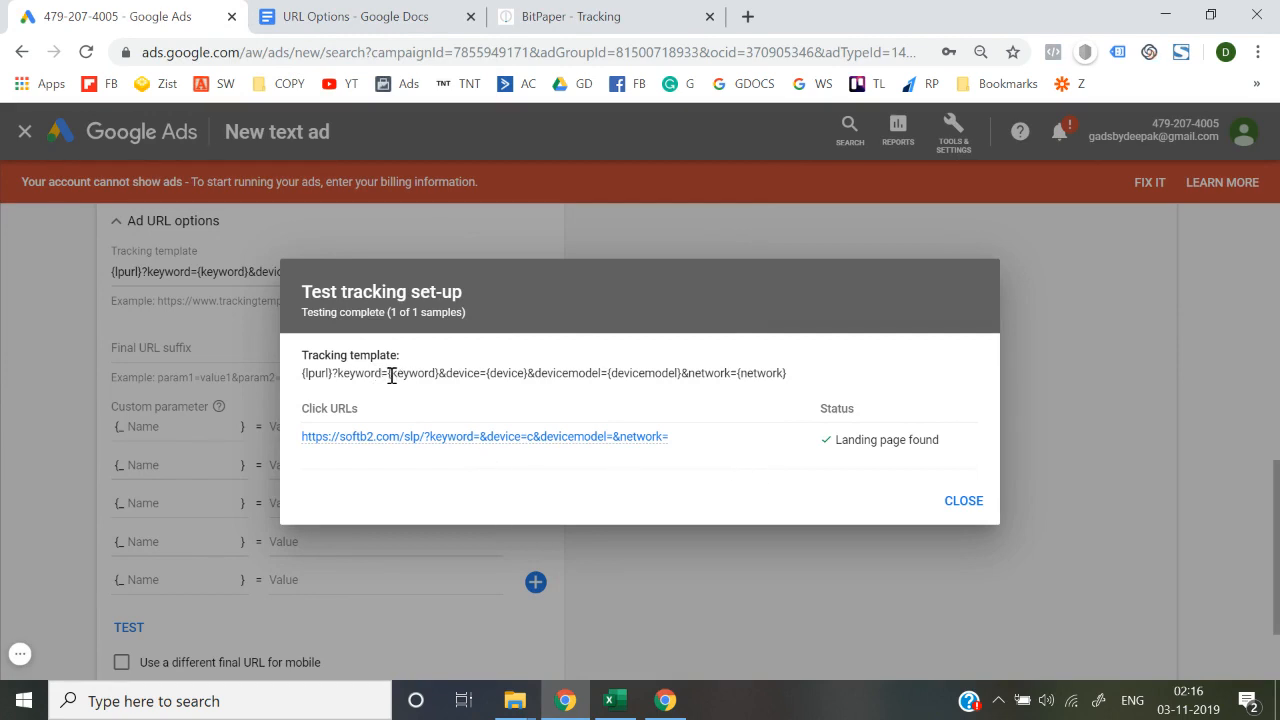
drag(390, 373, 814, 378)
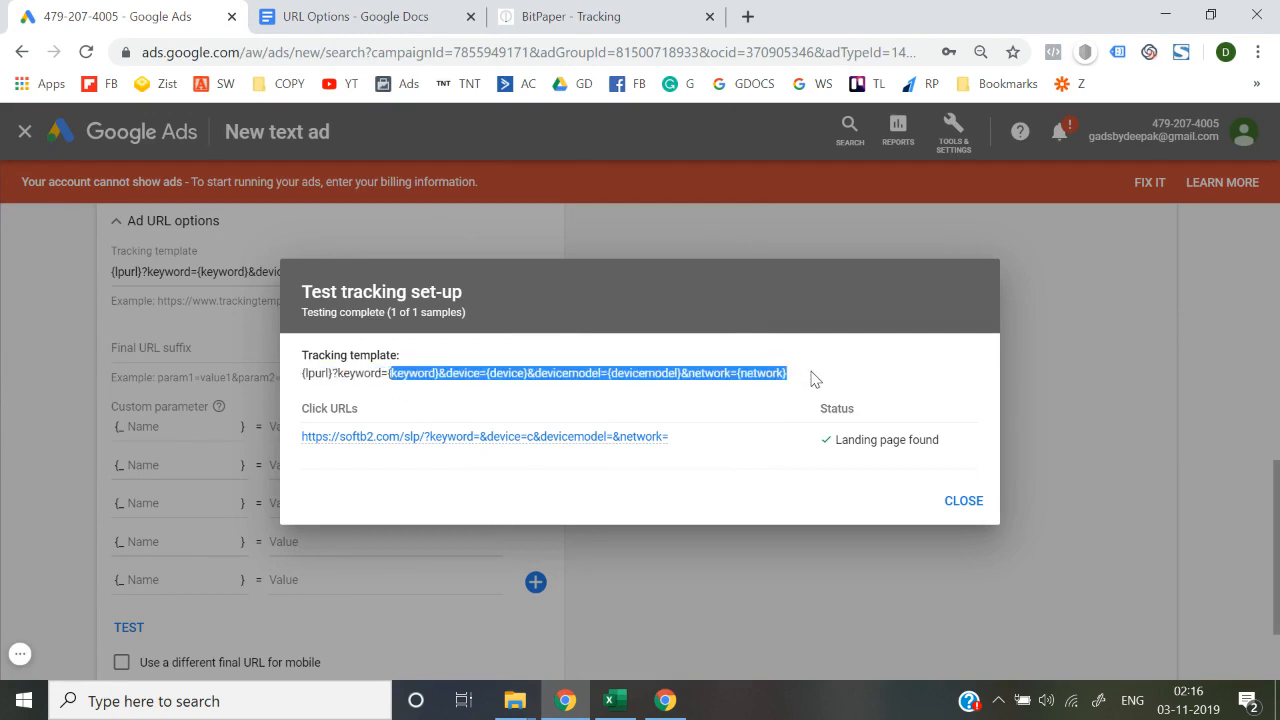
click(814, 378)
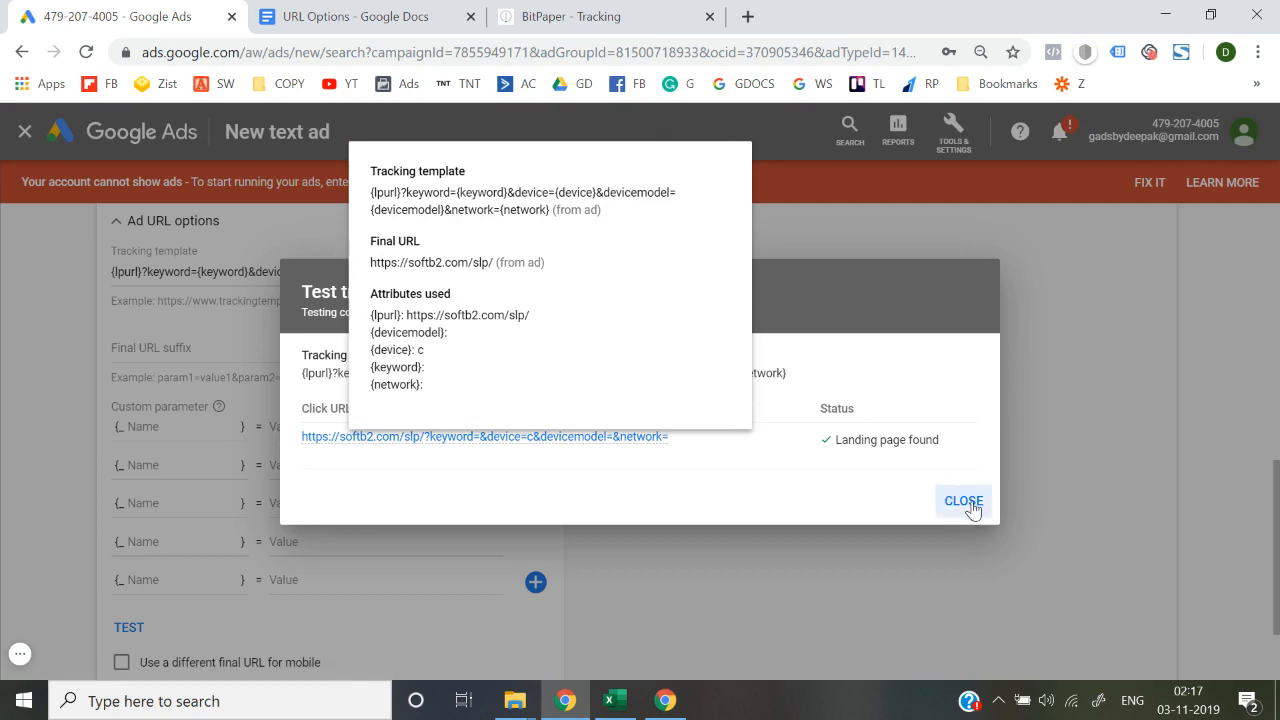
click(971, 510)
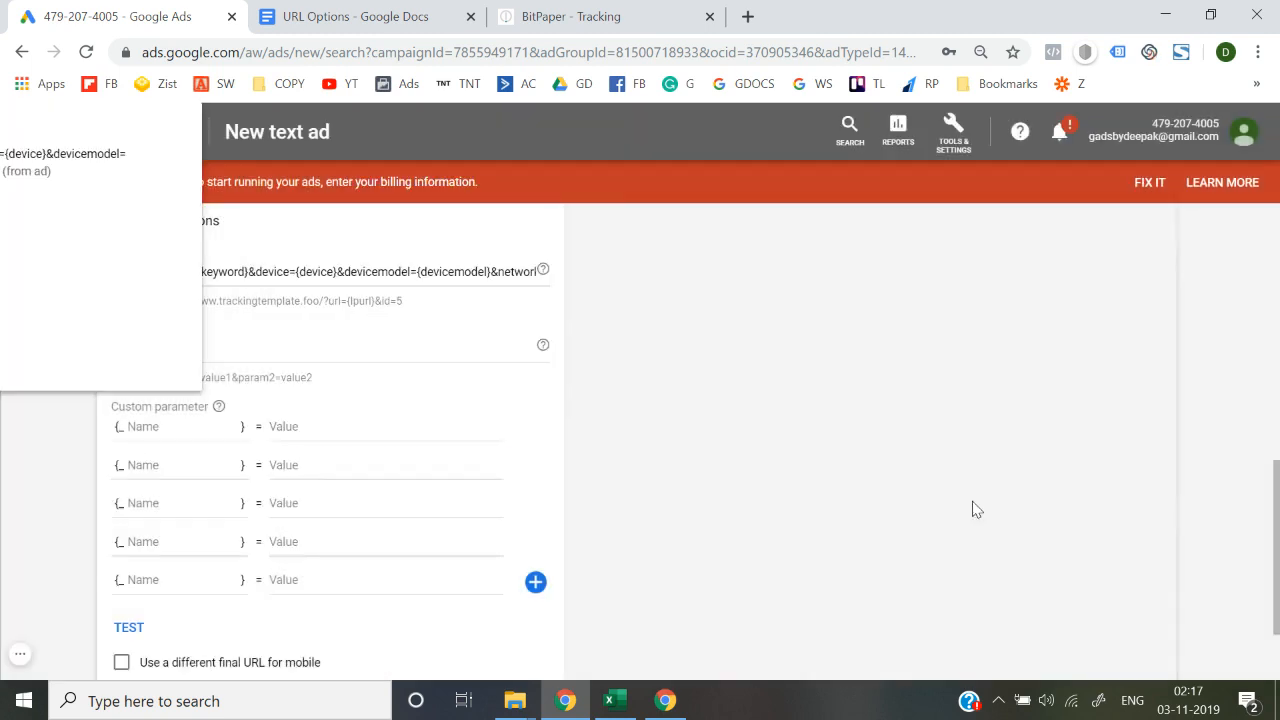
click(372, 271)
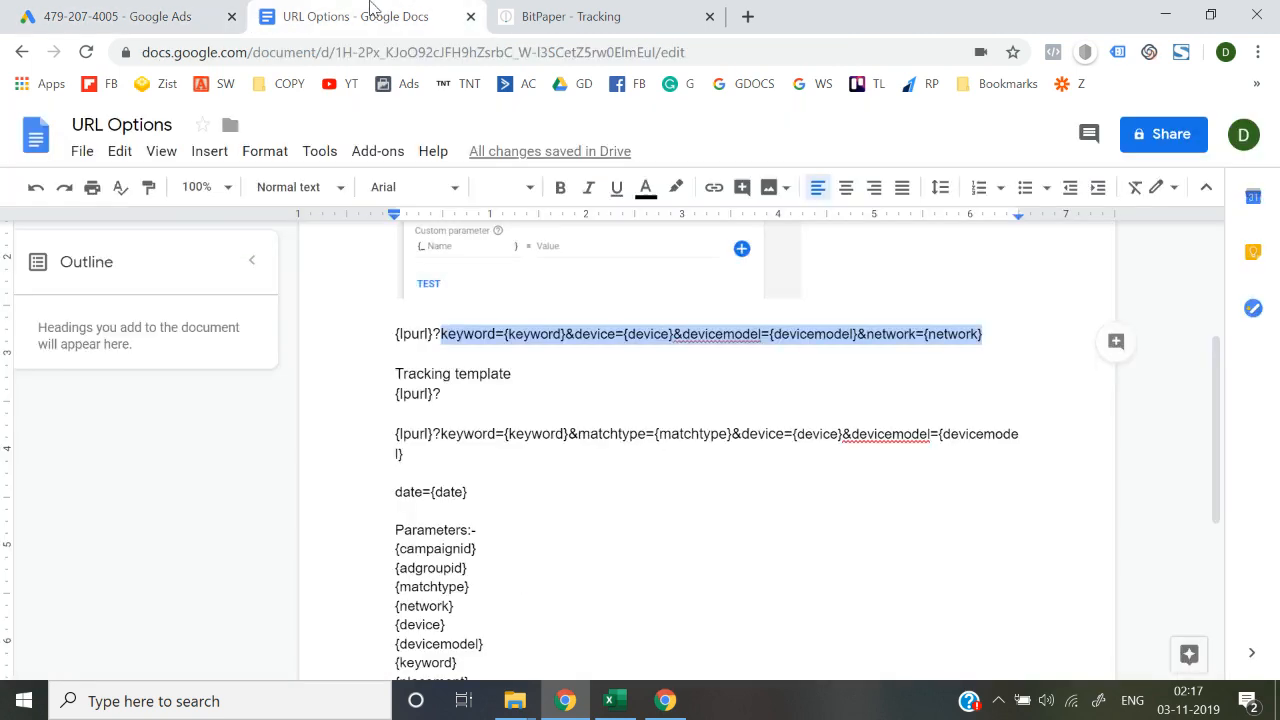
click(365, 16)
click(693, 440)
click(584, 468)
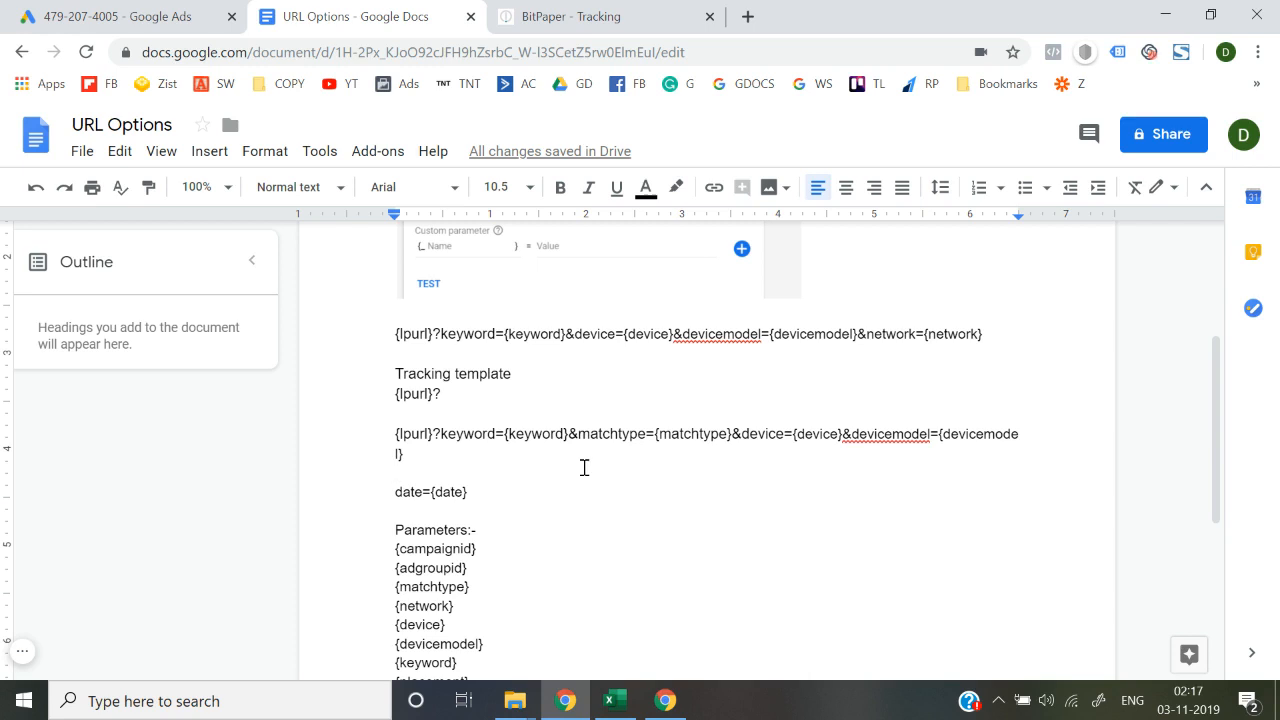
click(125, 16)
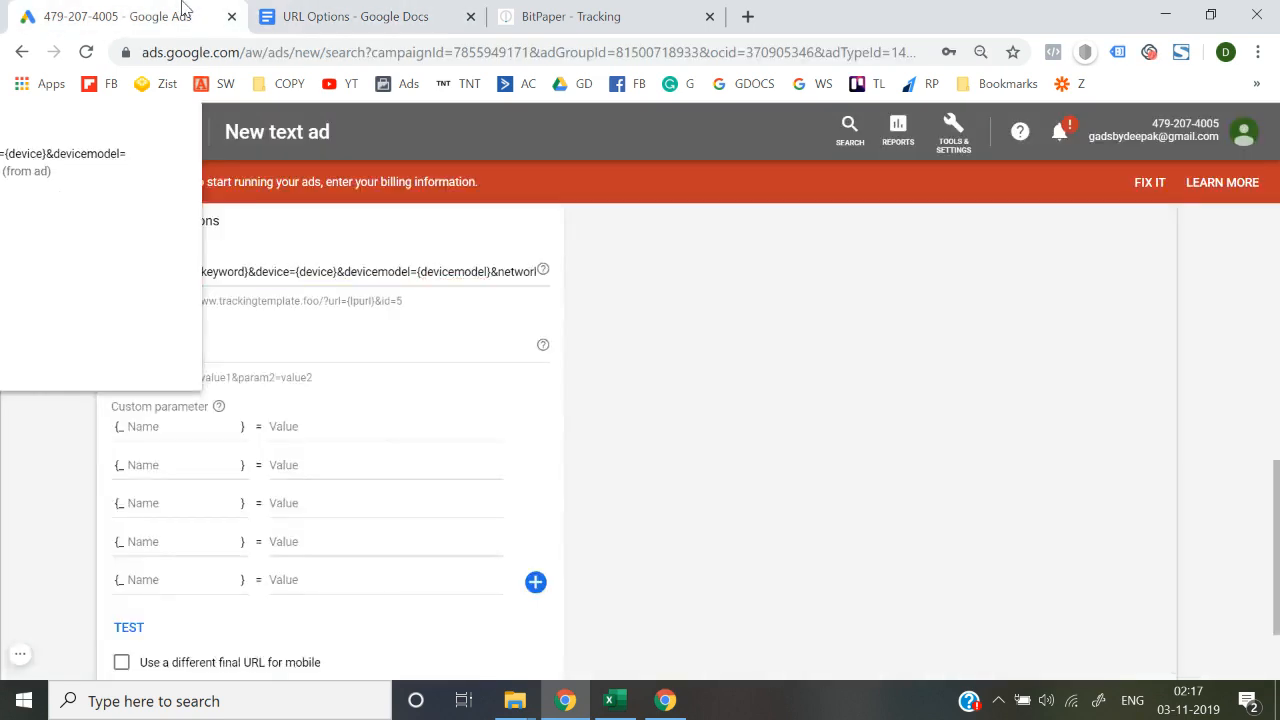
Go back to the URL Options document and review the full Parameters list by highlighting {campaignid} through {placement}.
click(414, 9)
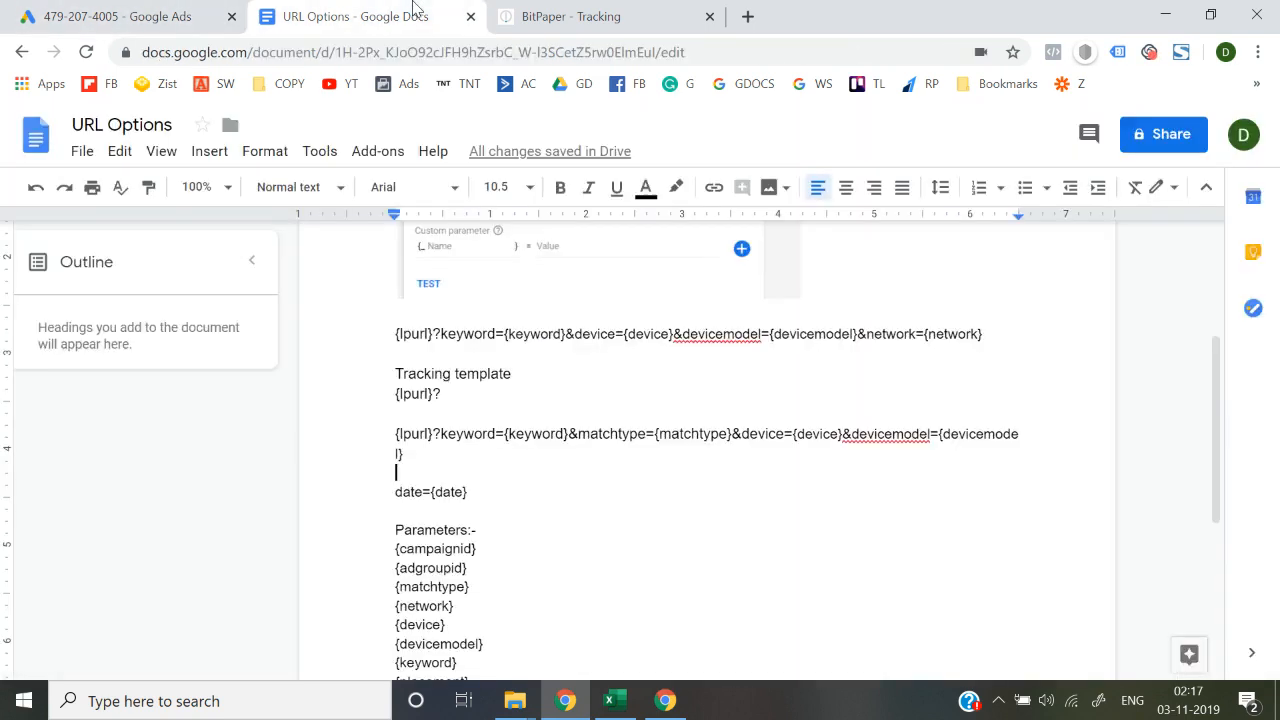
scroll(430, 540, down, 2)
scroll(434, 400, up, 2)
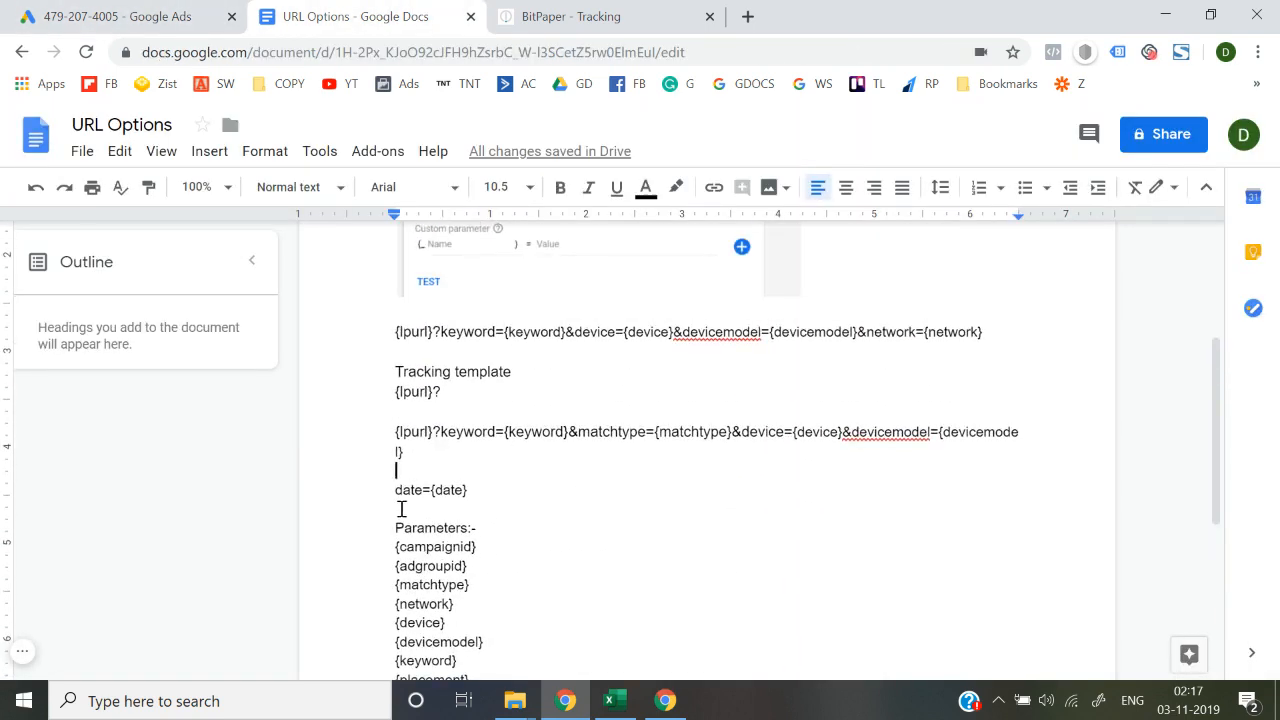
click(397, 530)
key(Down)
key(shift+Down)
key(shift+Down)
key(shift+Down)
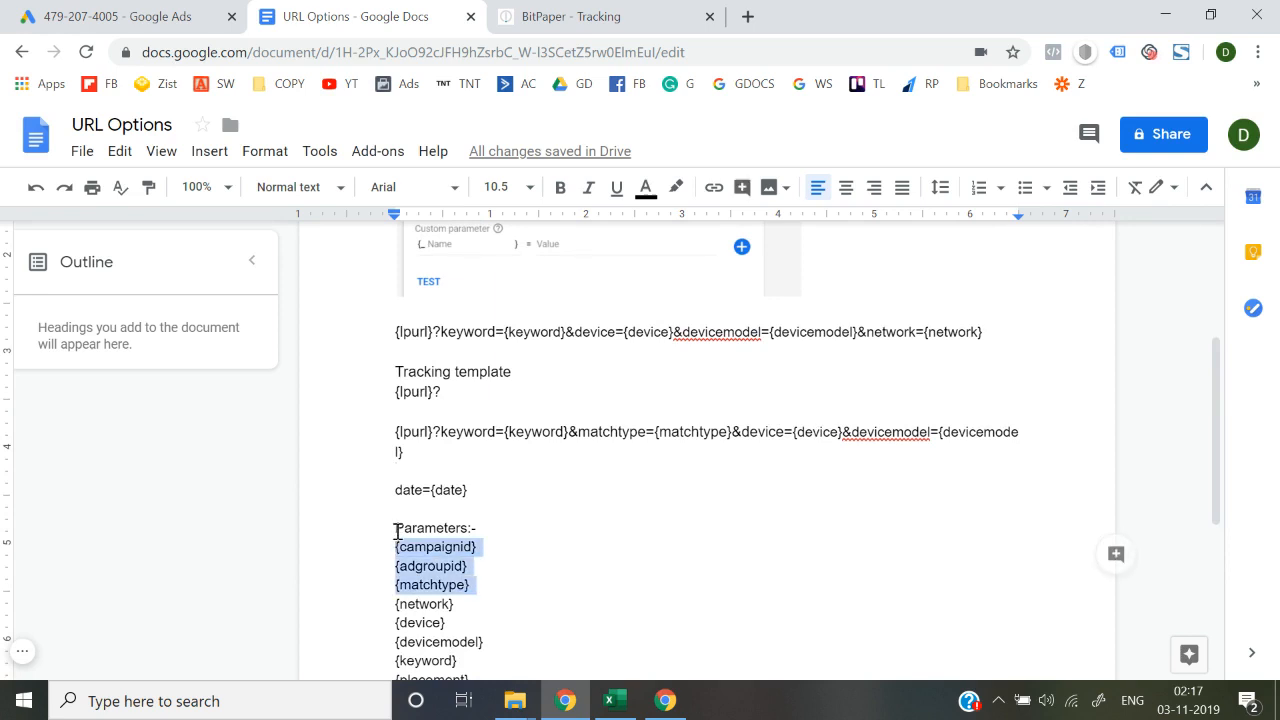
key(Right)
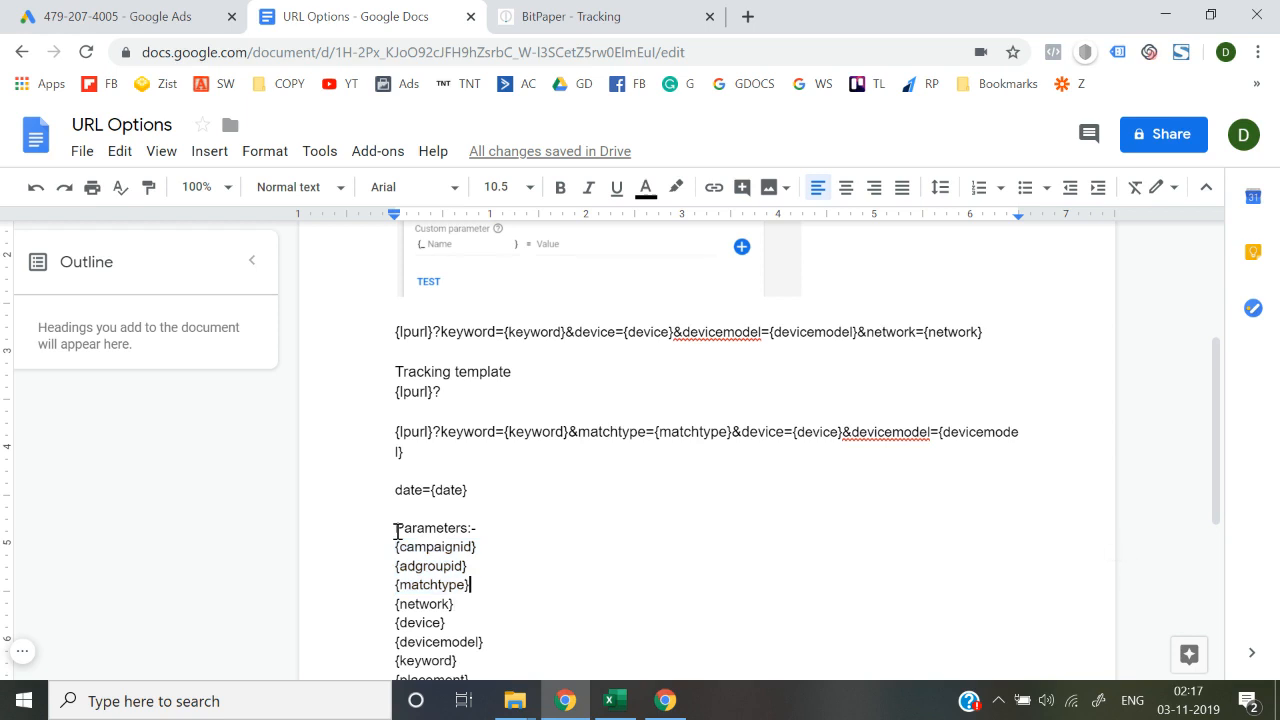
key(Up)
key(Up)
key(Right)
key(shift+Down)
key(shift+Down)
key(shift+Down)
key(shift+Down)
key(shift+Down)
key(shift+Down)
key(shift+Down)
key(shift+Down)
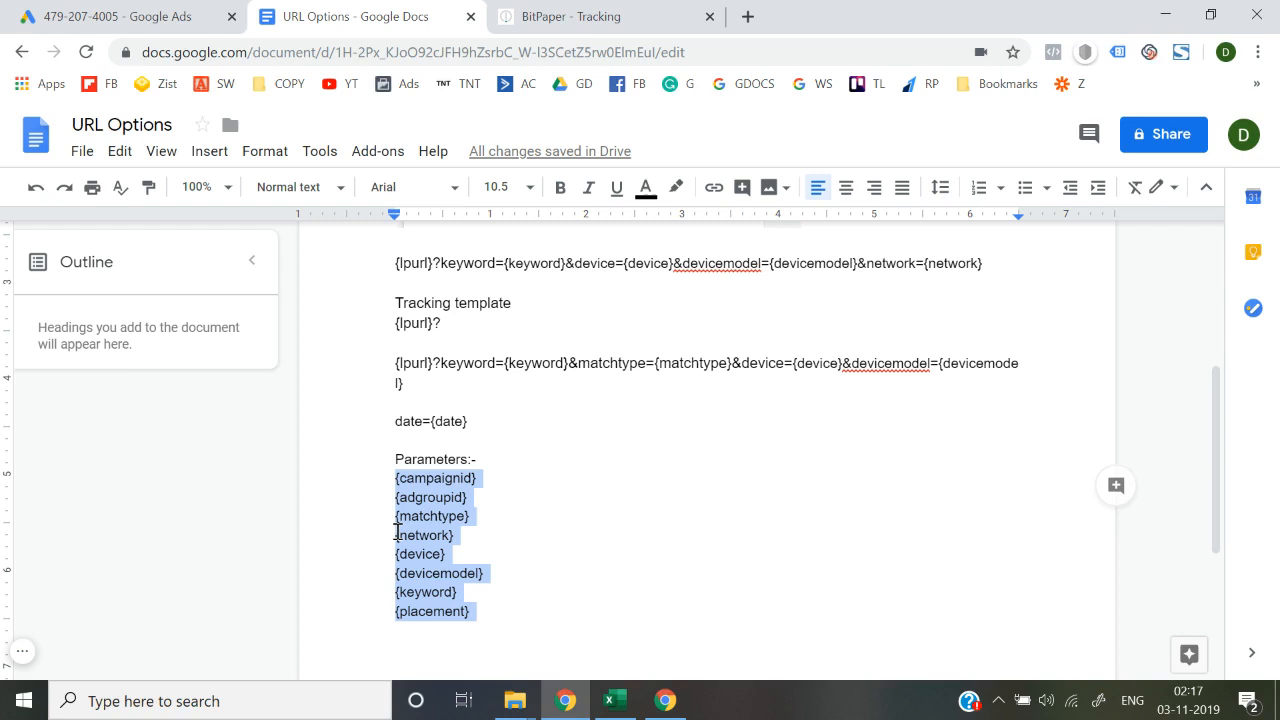
scroll(397, 530, up, 1)
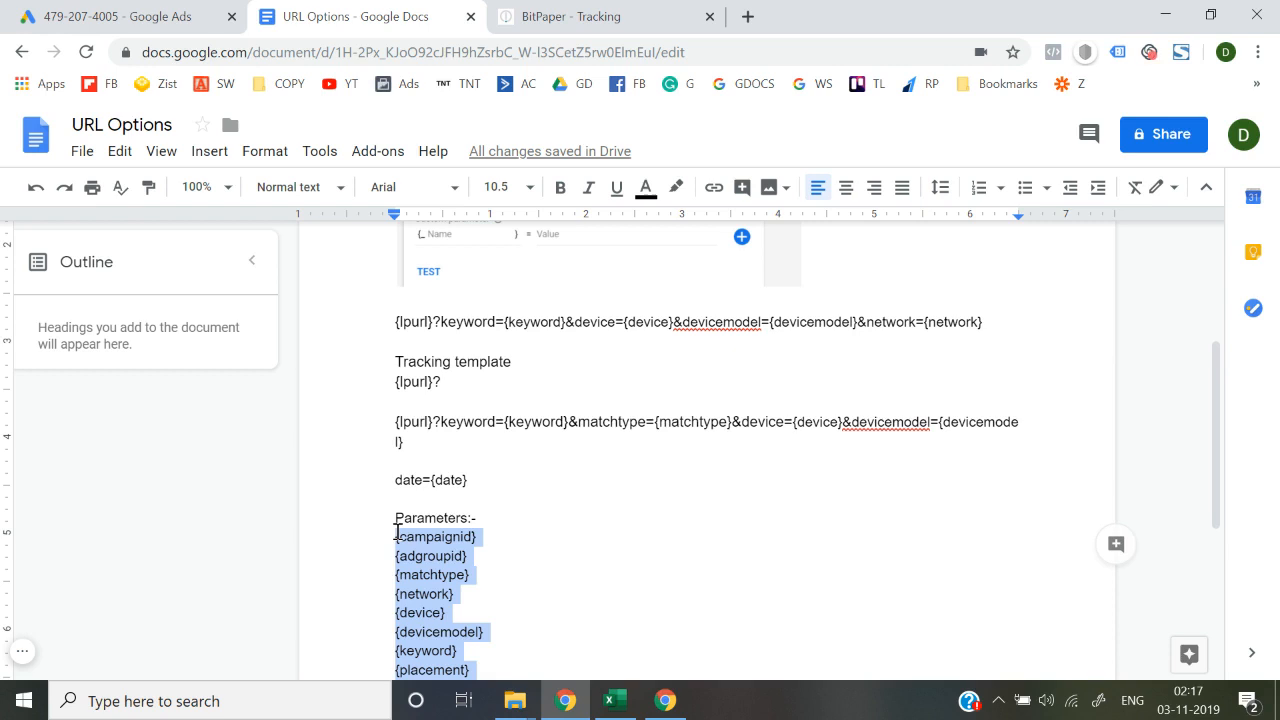
Return to the Google Ads text ad and add a custom parameter named campaignstartdate with the value jan11.
click(214, 10)
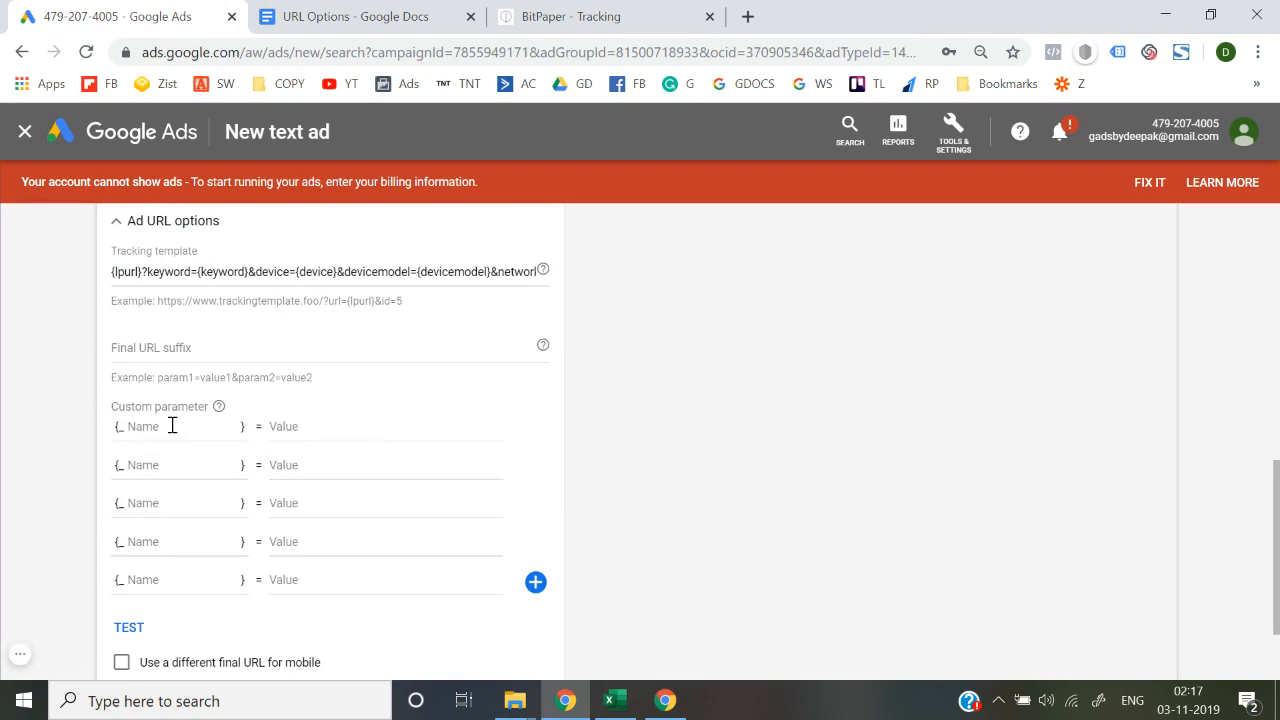
click(171, 428)
text(ad)
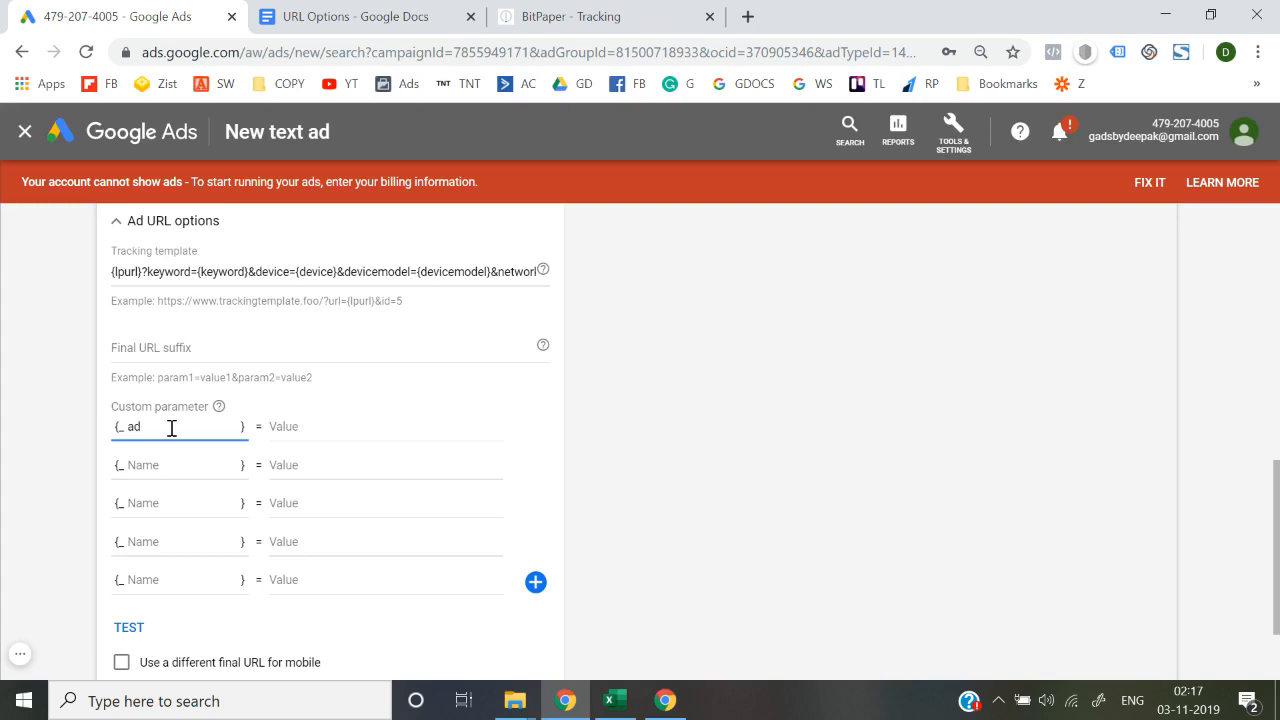
key(BackSpace)
key(BackSpace)
text(campaignstartdatr)
key(BackSpace)
text(e)
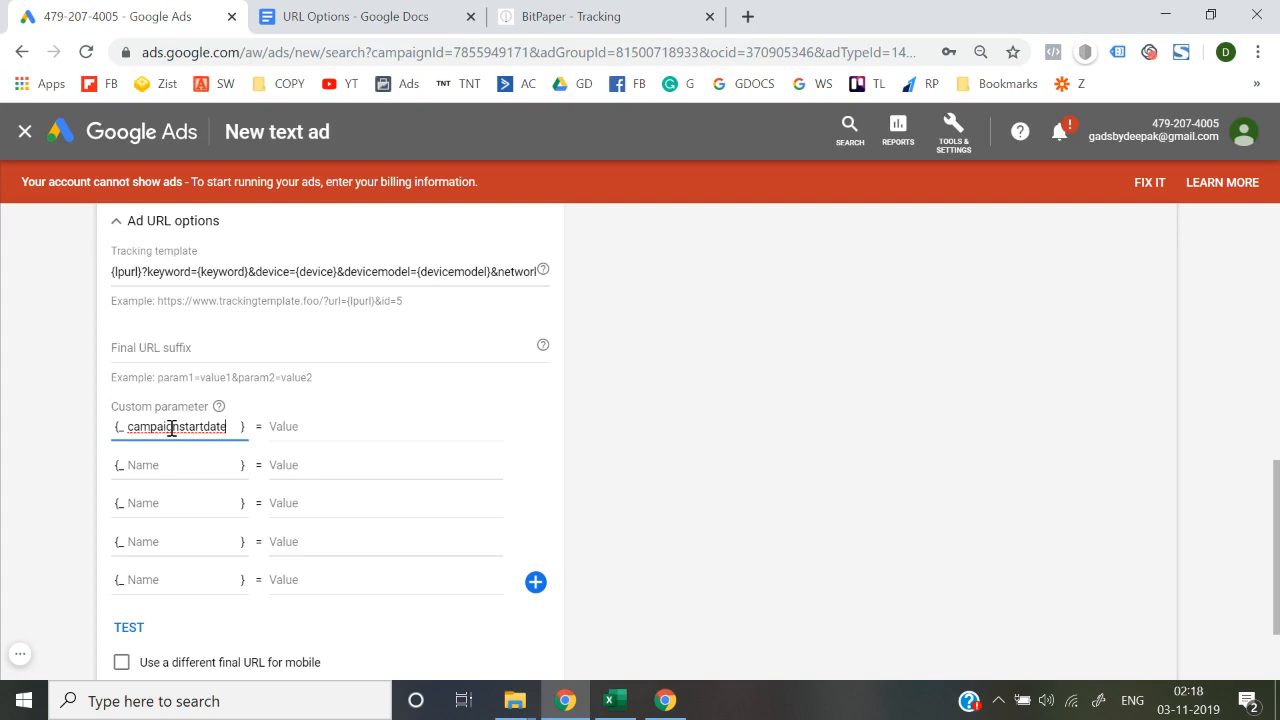
click(349, 428)
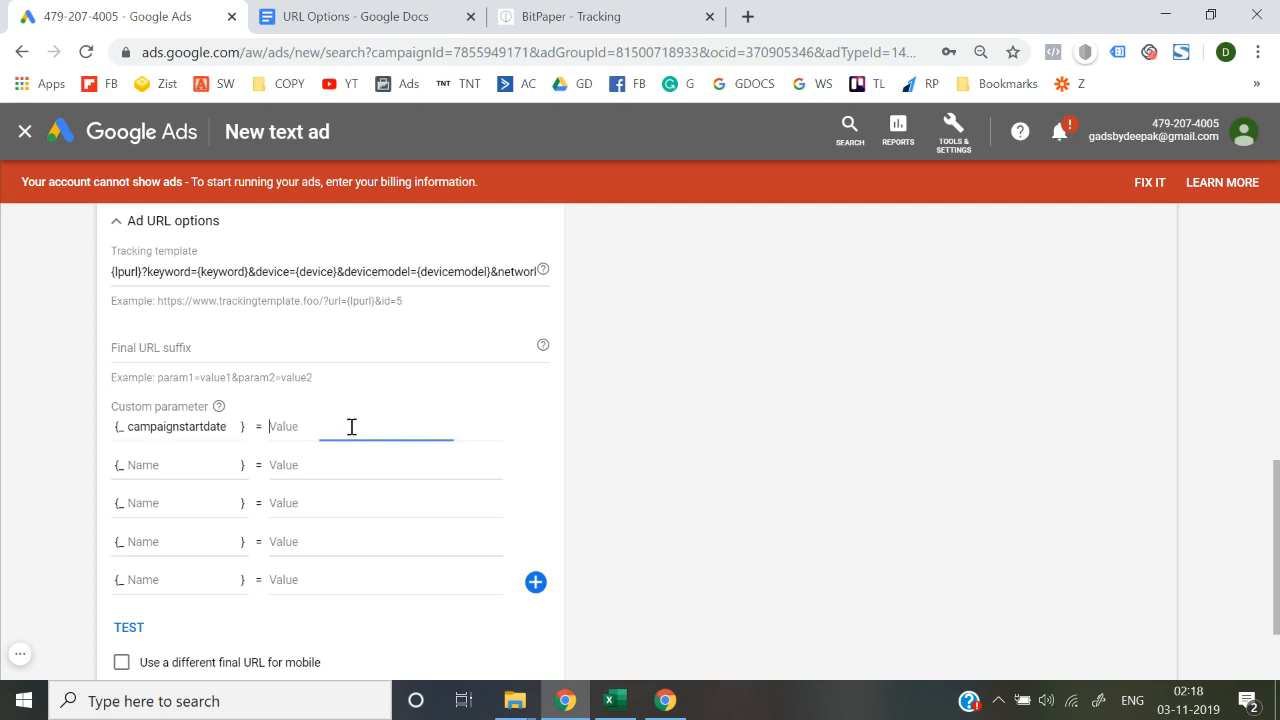
text(jan11)
click(78, 410)
click(318, 438)
click(1, 432)
Switch to the URL Options document and append &campaignstartdate= after network={network} in the first {lpurl} template line.
click(350, 16)
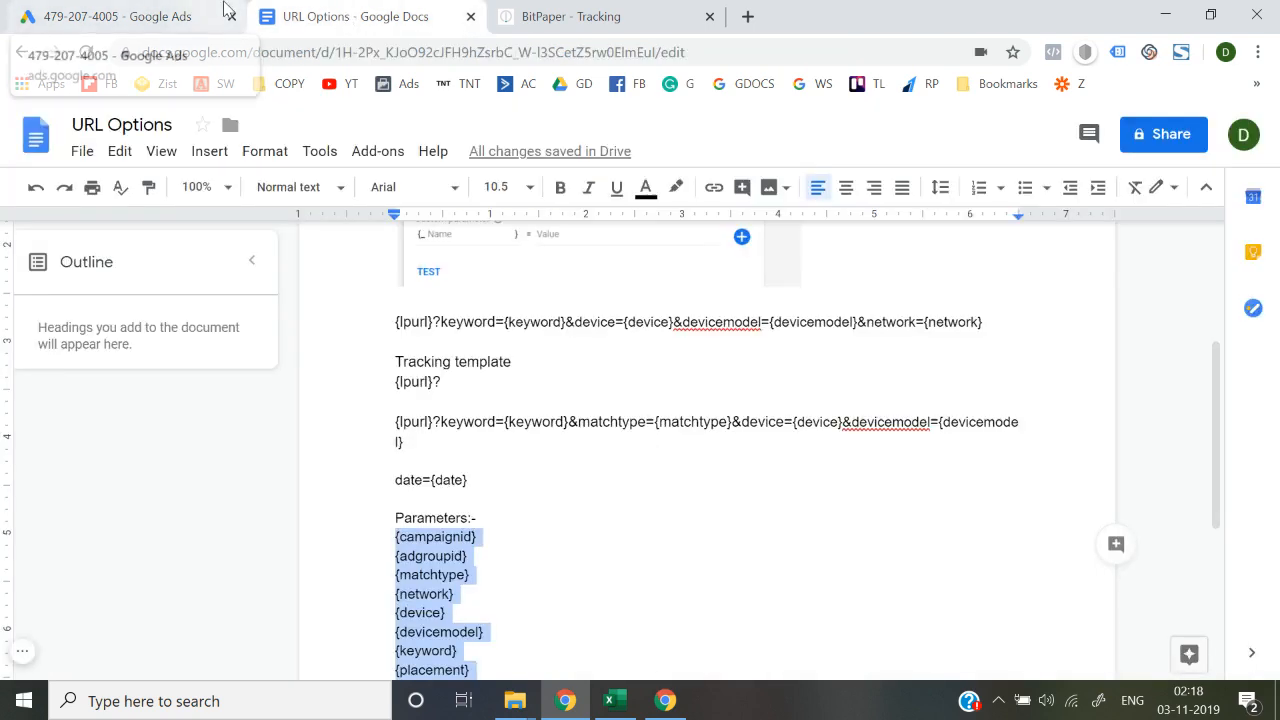
click(225, 10)
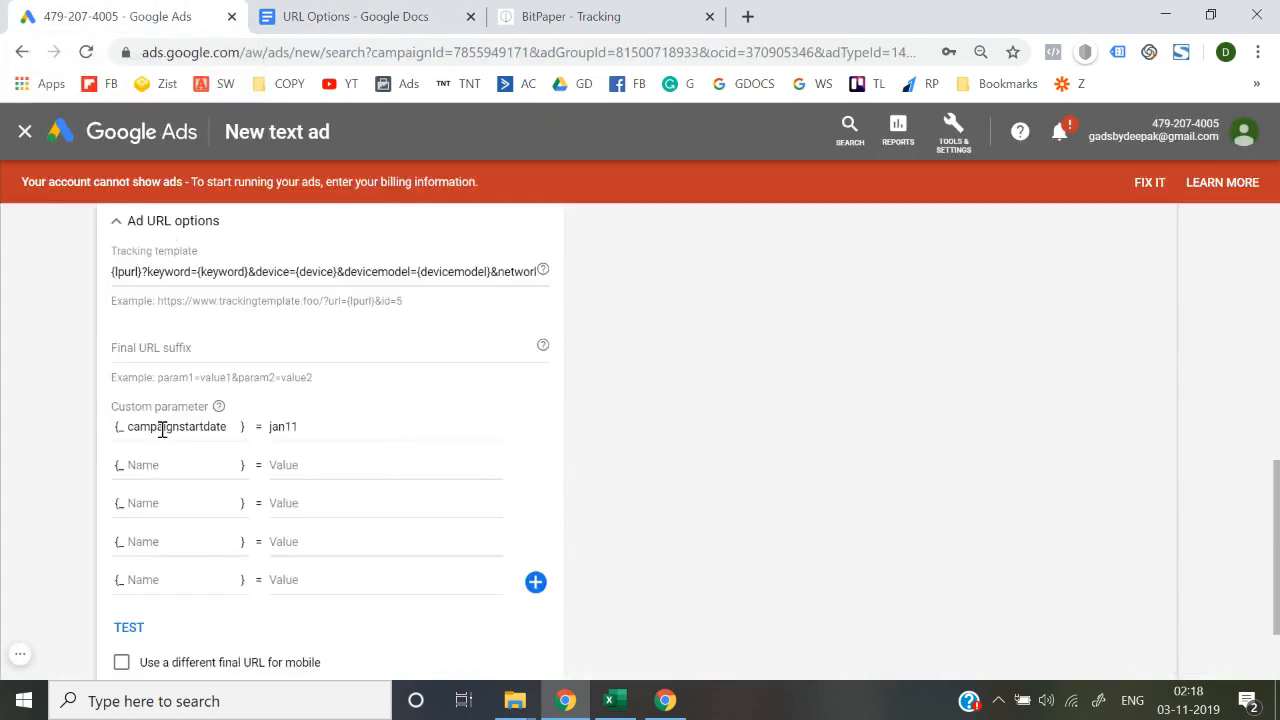
click(350, 16)
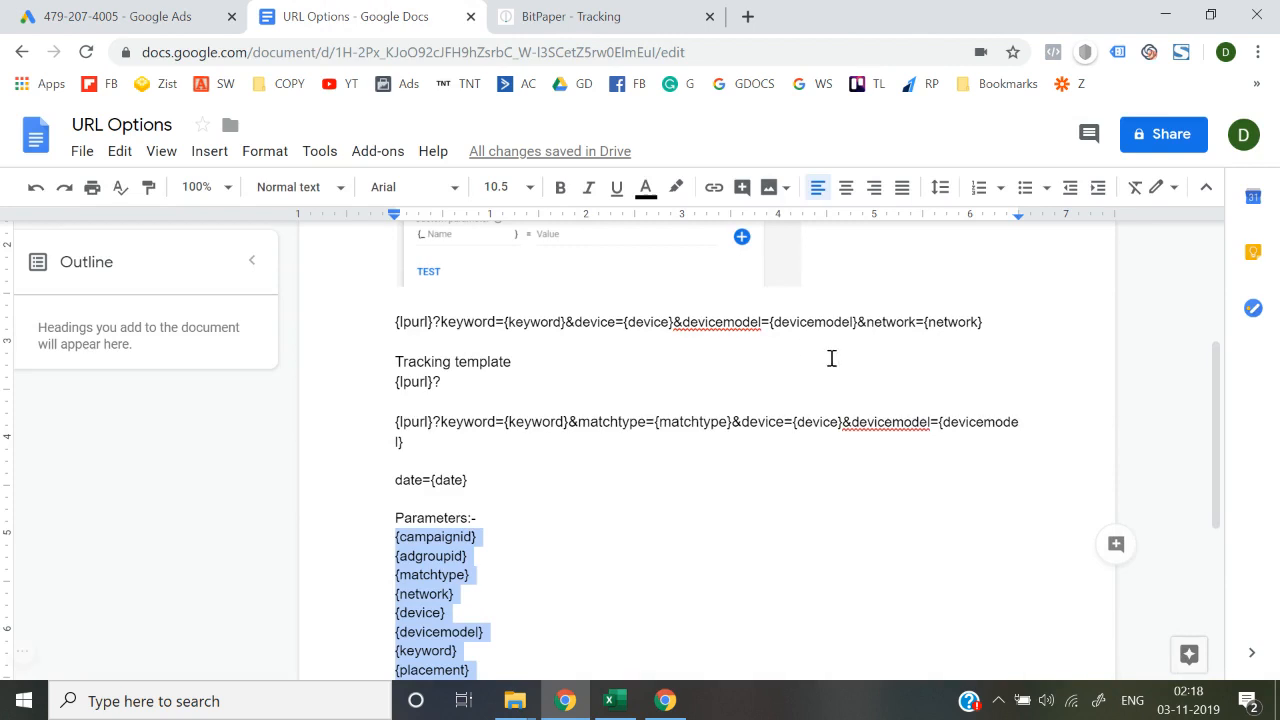
click(999, 322)
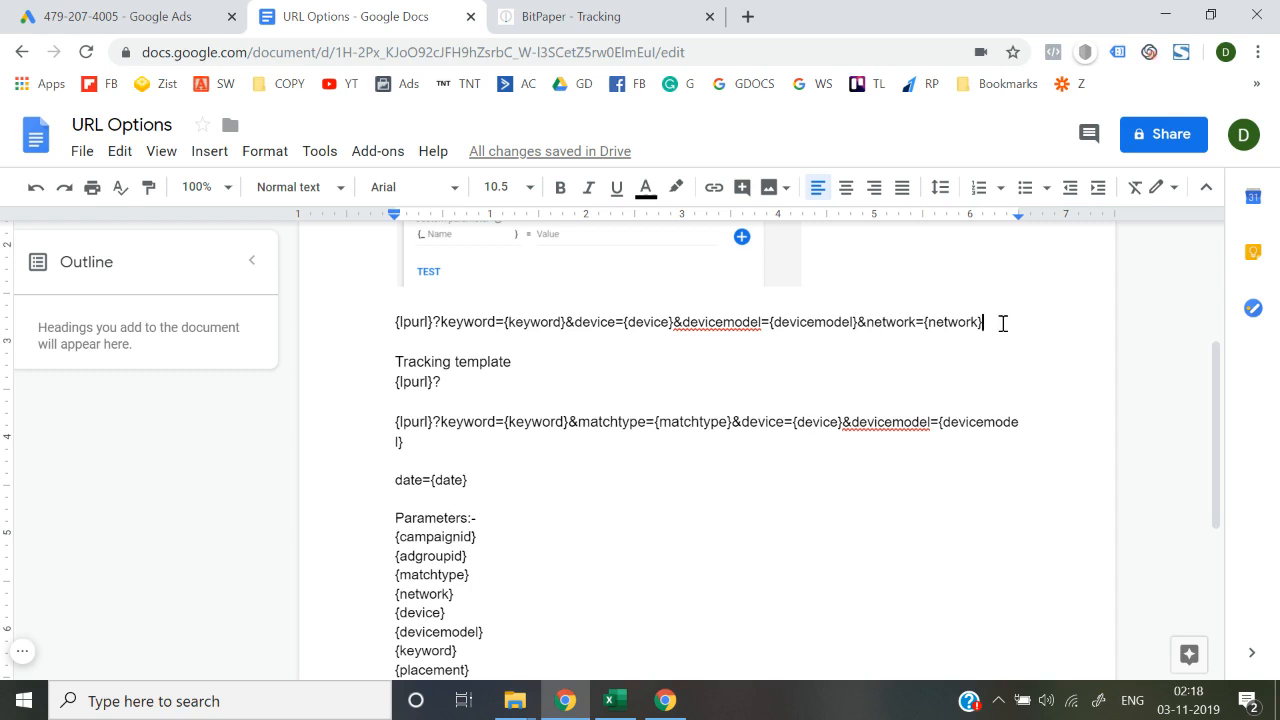
text(&start)
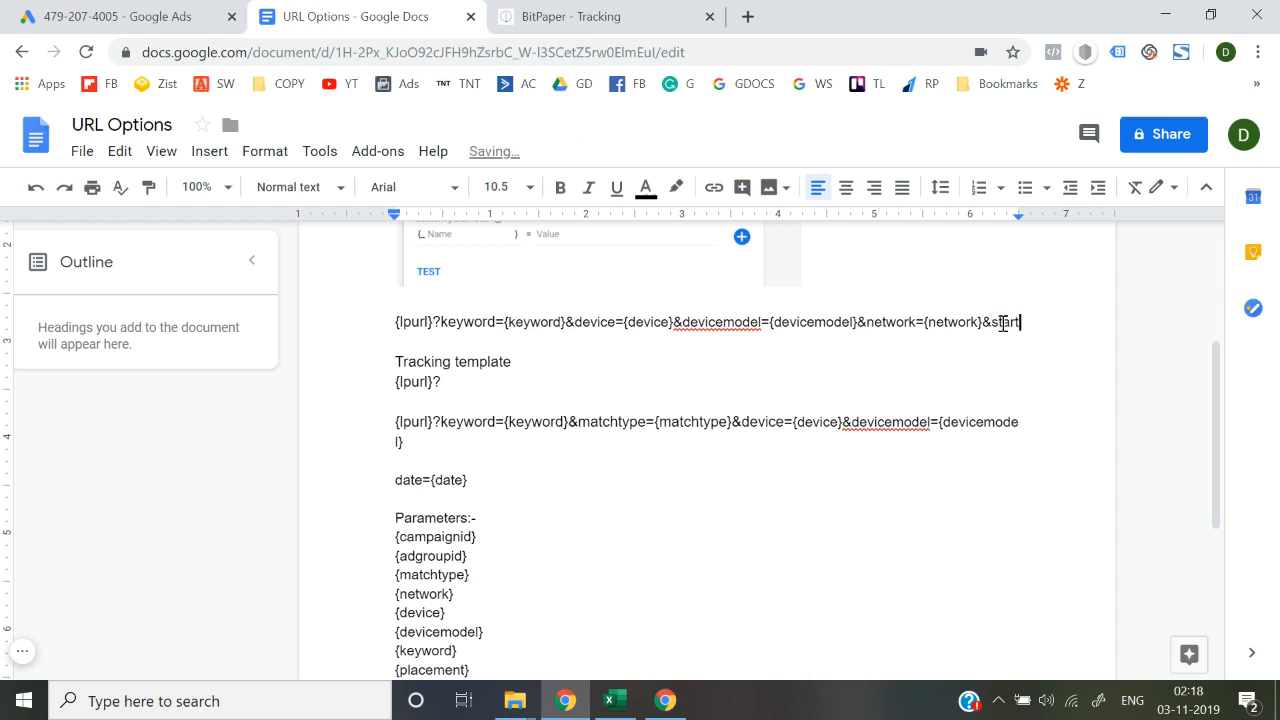
key(BackSpace)
key(BackSpace)
key(BackSpace)
key(BackSpace)
key(BackSpace)
text(campaignstart)
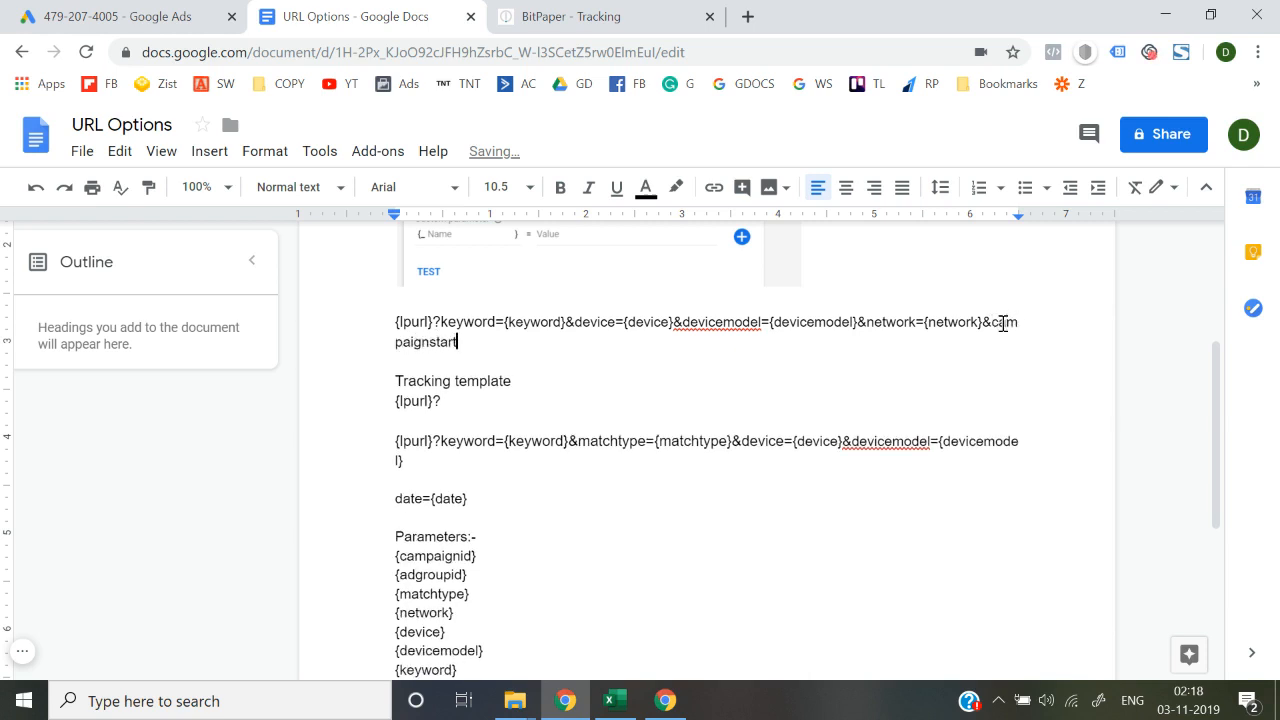
text(date=)
Copy the custom parameter name campaignstartdate from Google Ads and add it in braces after &campaignstartdate= in the document.
click(143, 12)
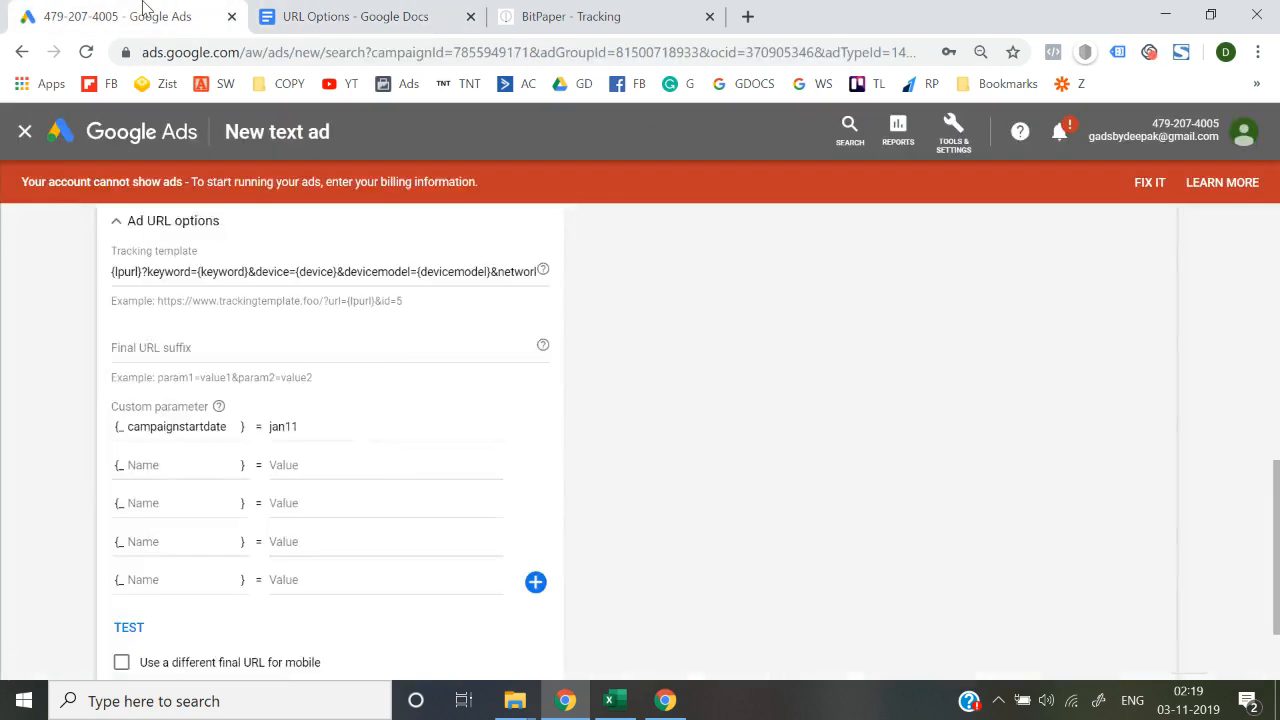
click(170, 428)
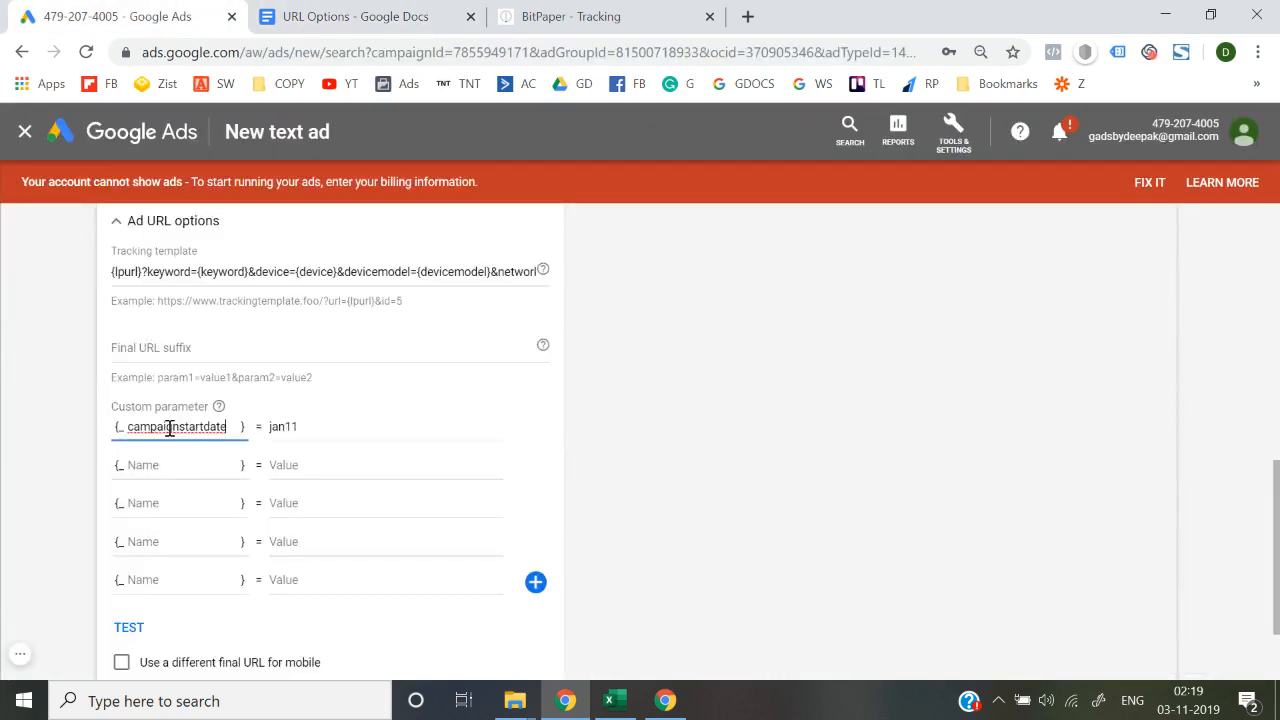
double_click(170, 428)
key(ctrl+c)
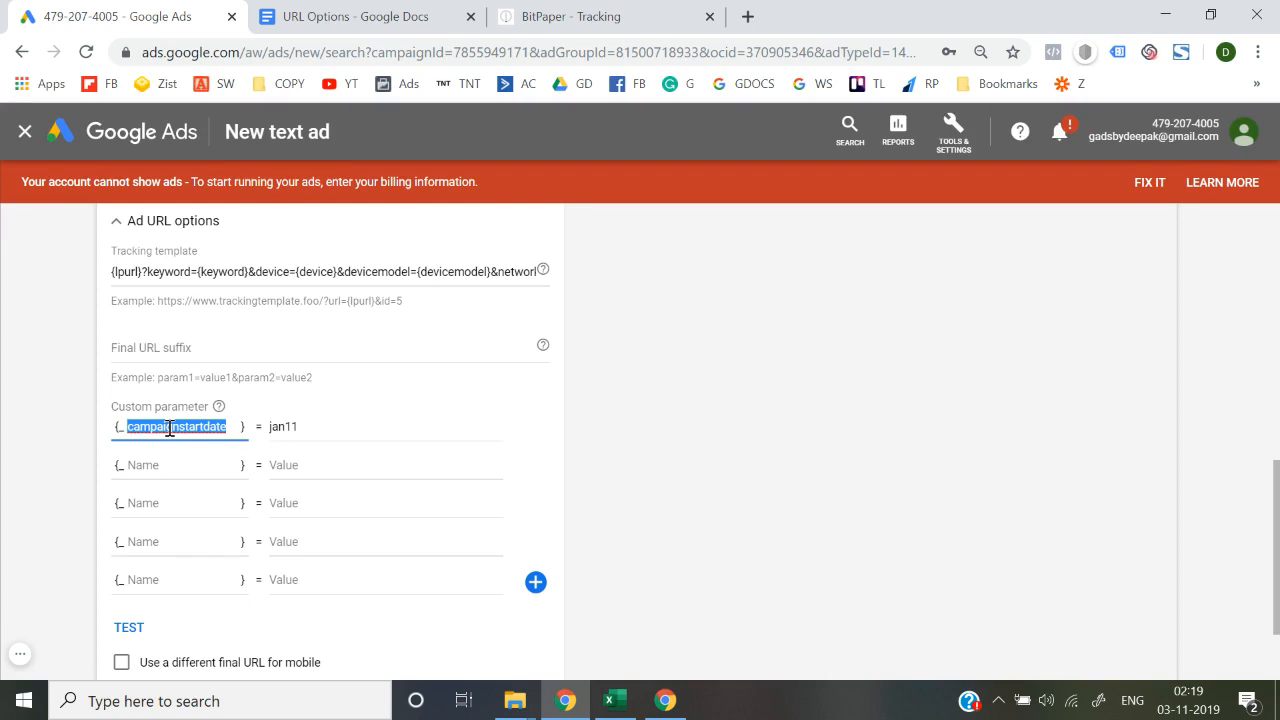
click(360, 16)
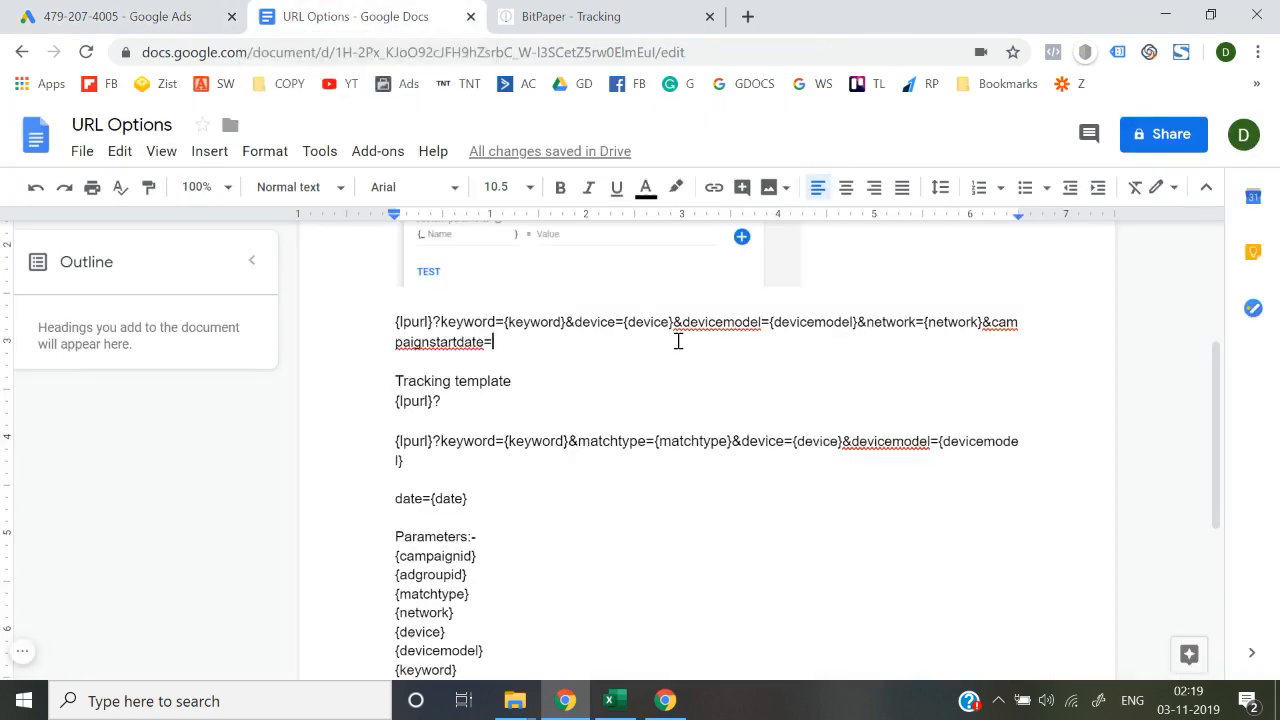
text({)
key(ctrl+v)
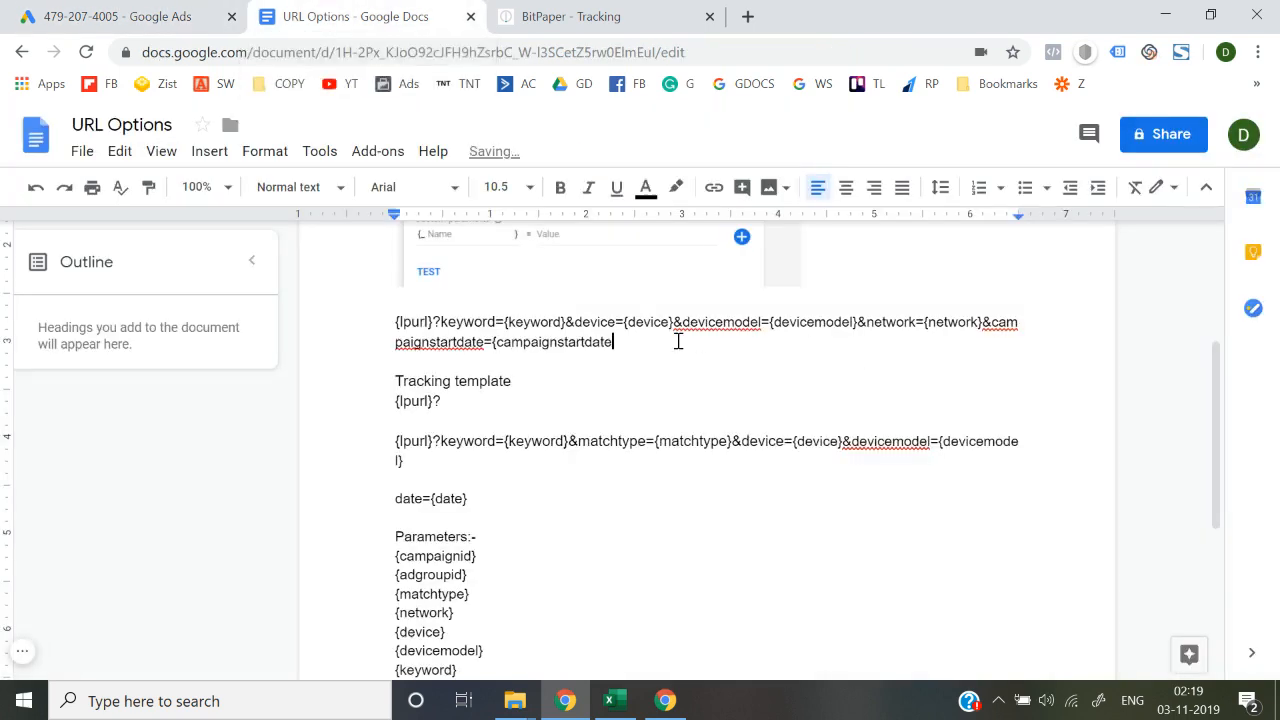
text(})
Back in Google Ads, add a second custom parameter named madeby with the creator's first name as its value.
click(136, 12)
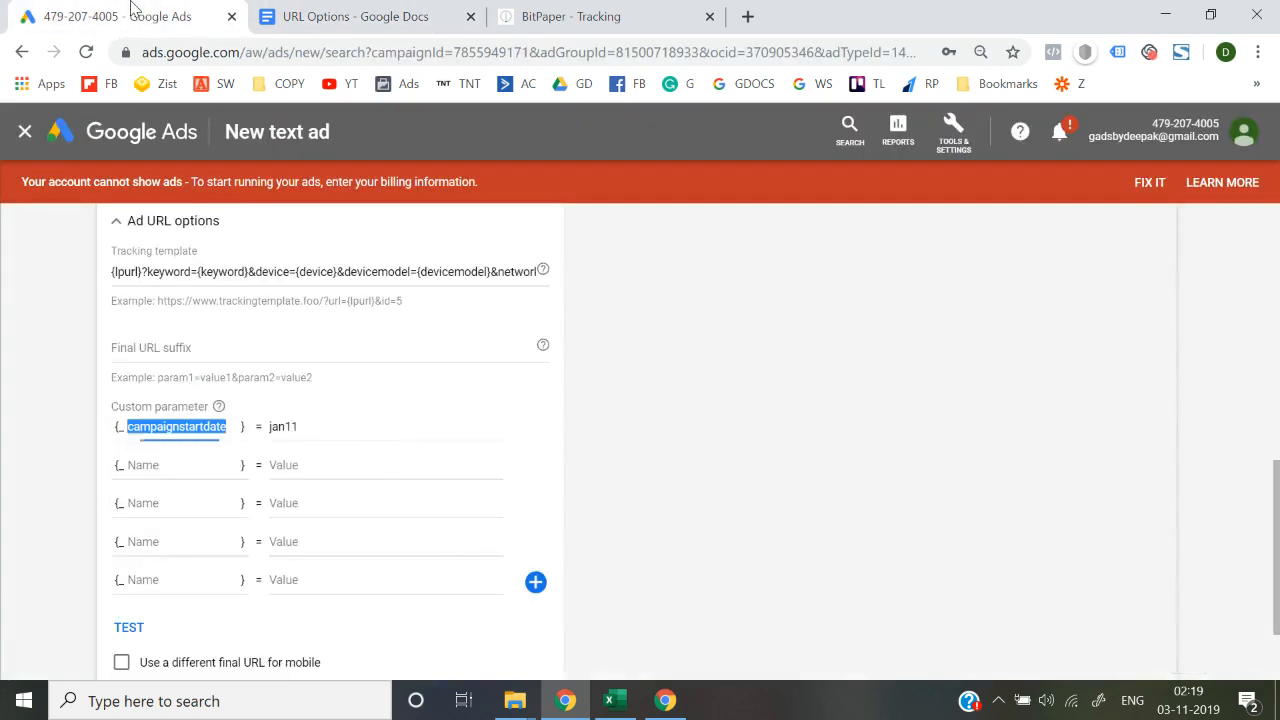
click(175, 465)
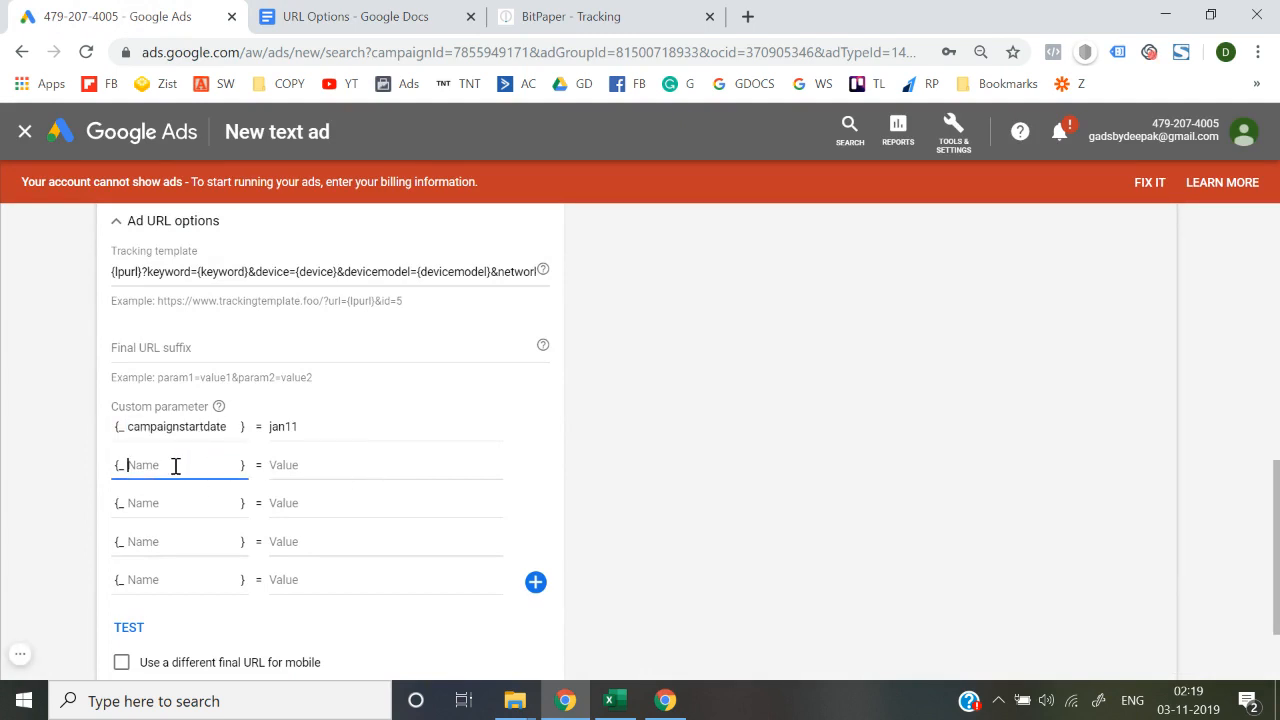
text(madeby)
key(Tab)
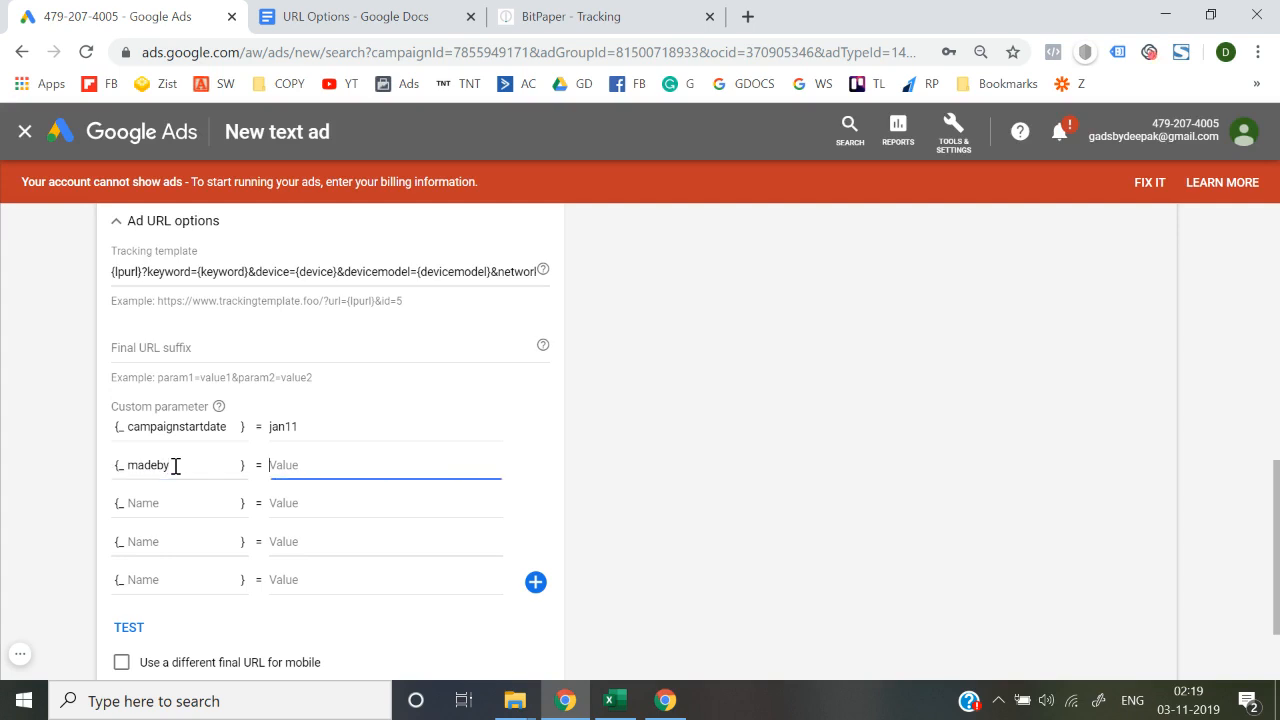
text(deepak)
click(5, 463)
Append &creator={madeby} to the document's first template line, copying the parameter name madeby from Google Ads.
click(355, 16)
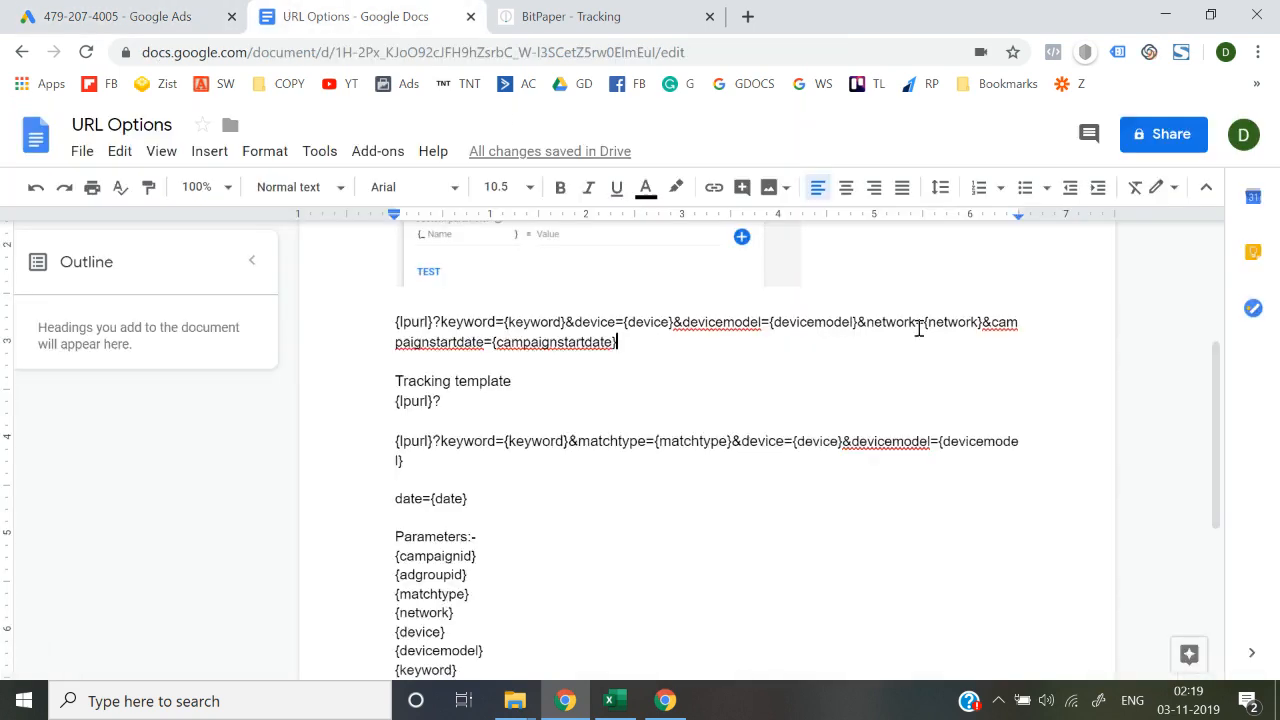
text(&)
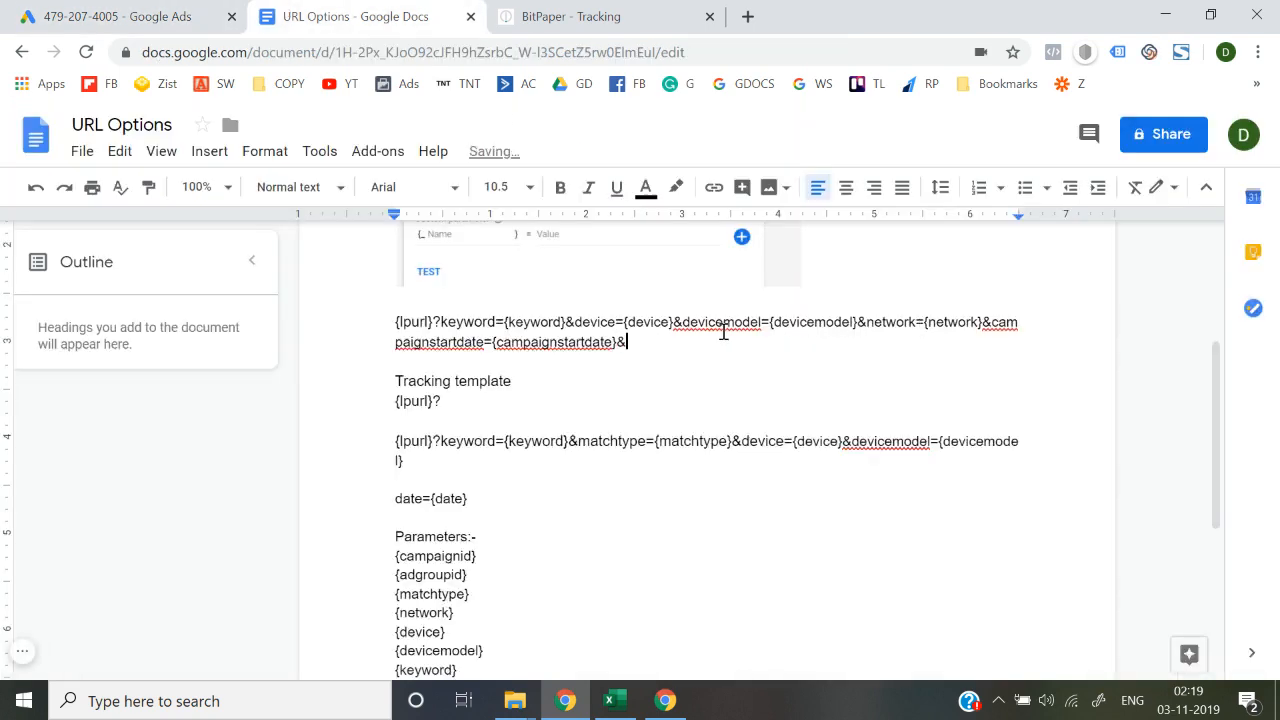
text(creator)
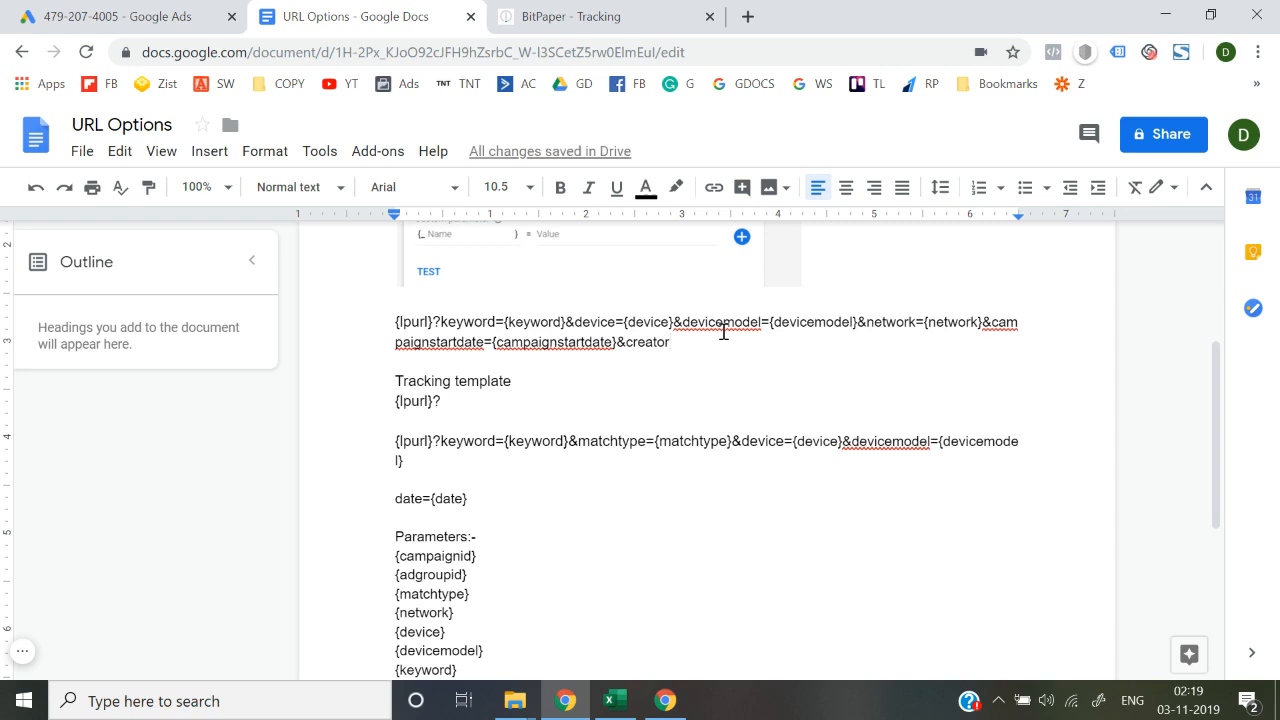
text(=)
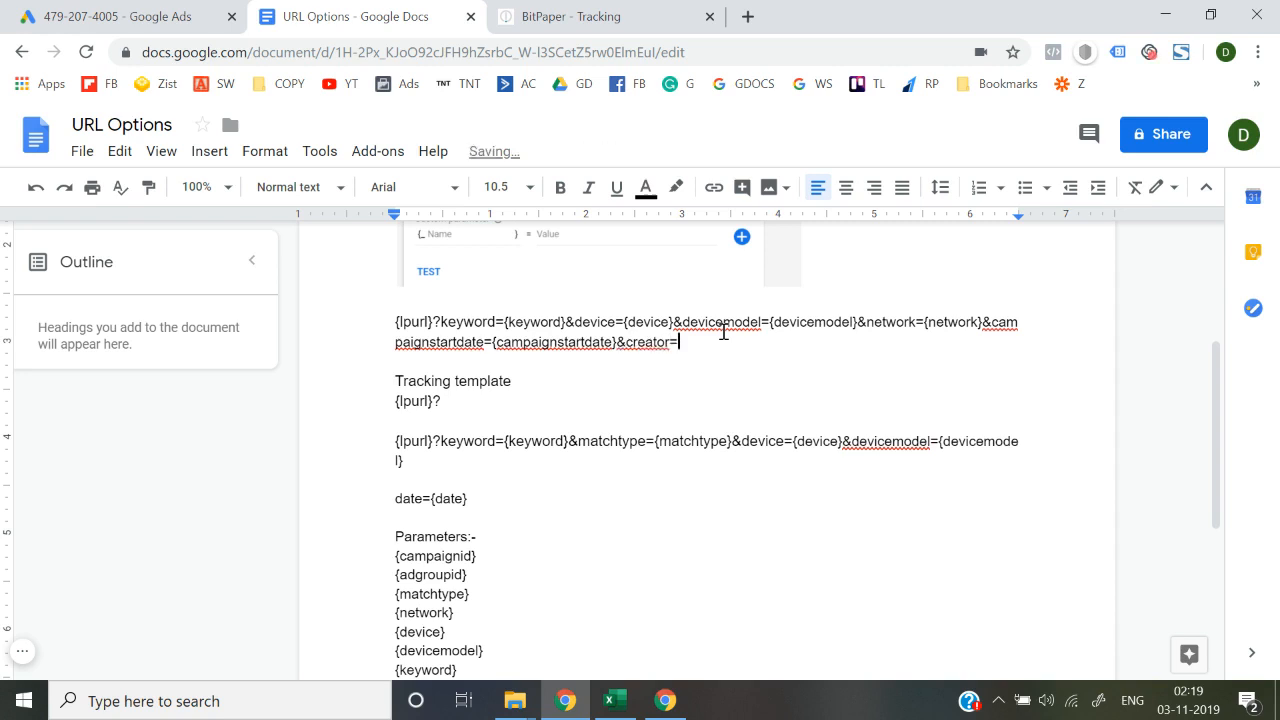
text({)
click(113, 10)
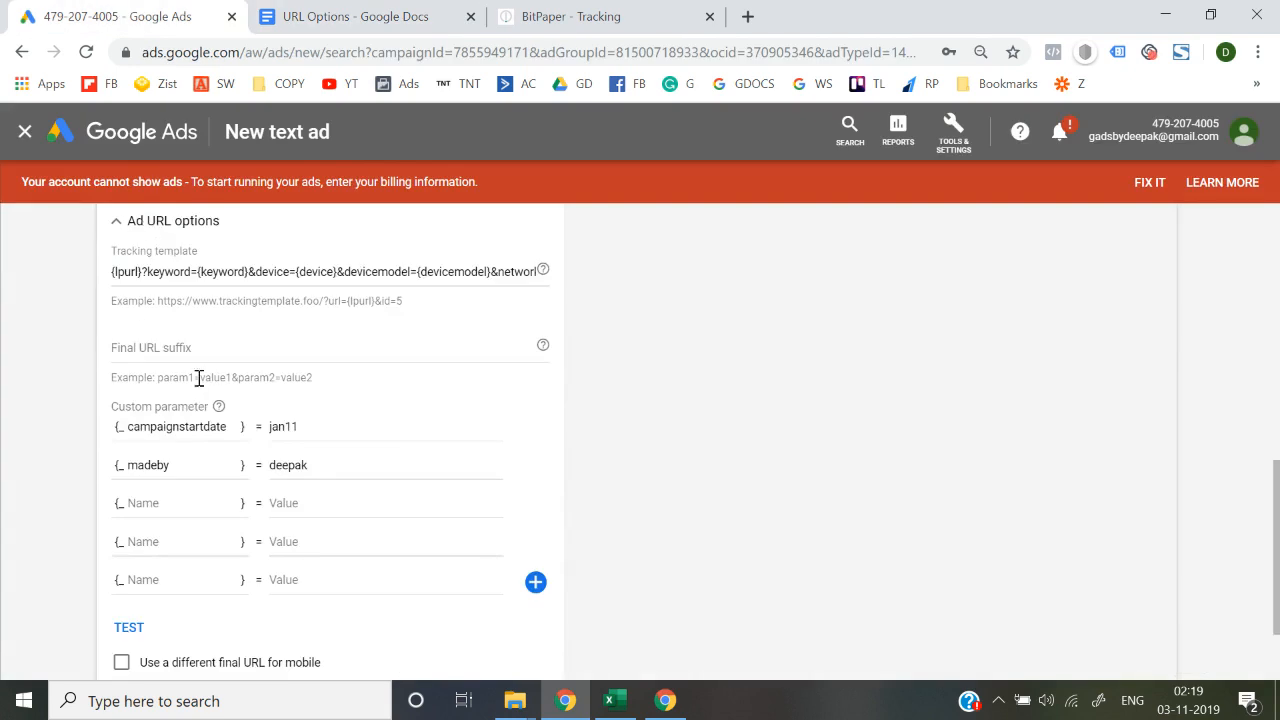
double_click(165, 467)
key(ctrl+c)
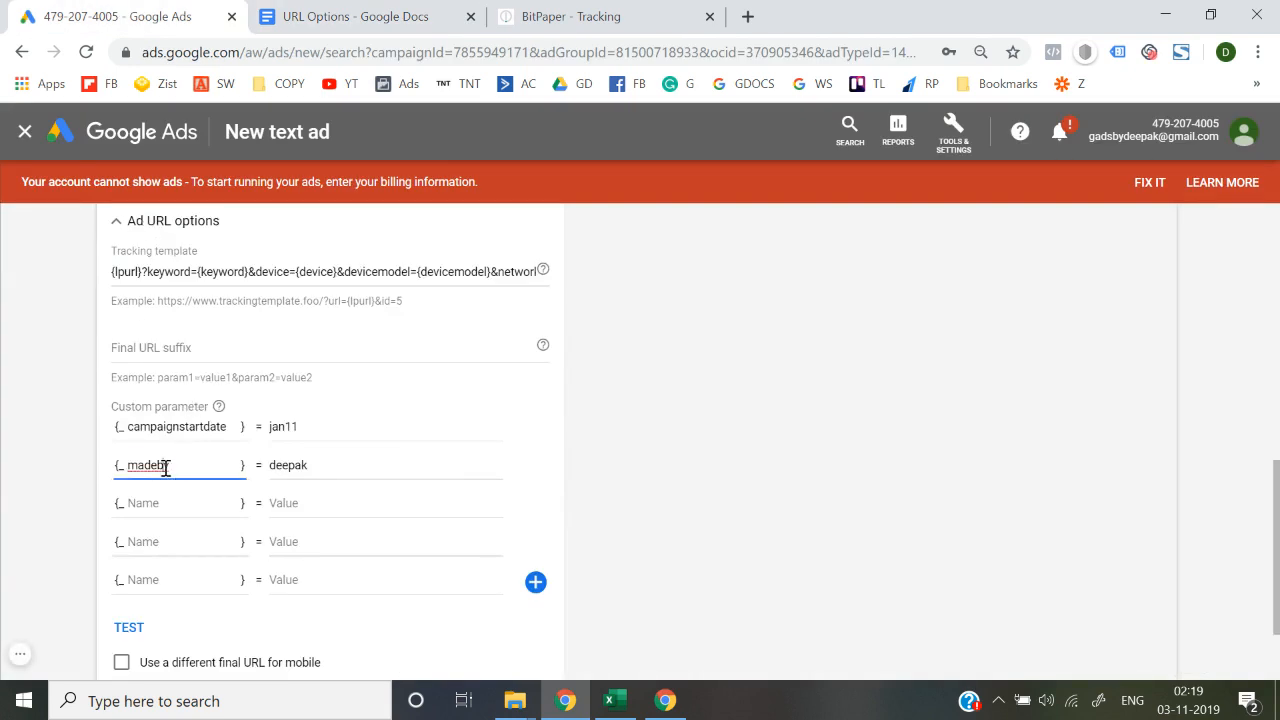
click(320, 18)
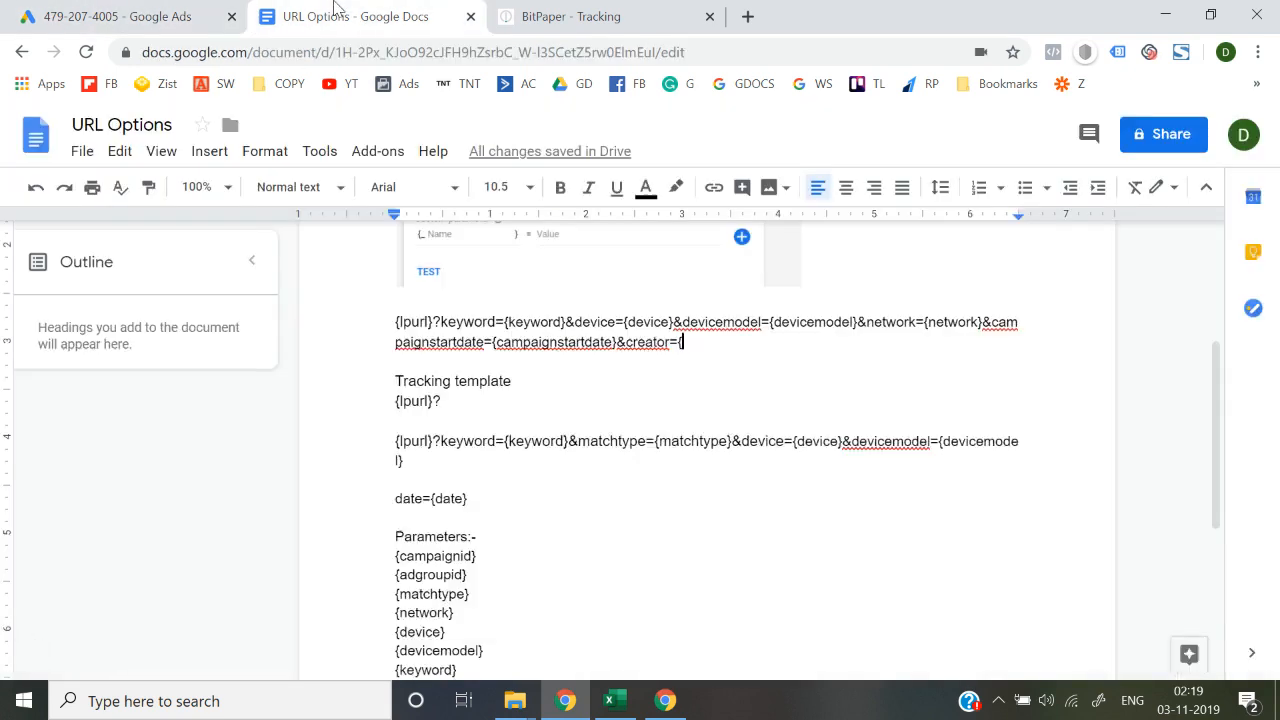
key(ctrl+v)
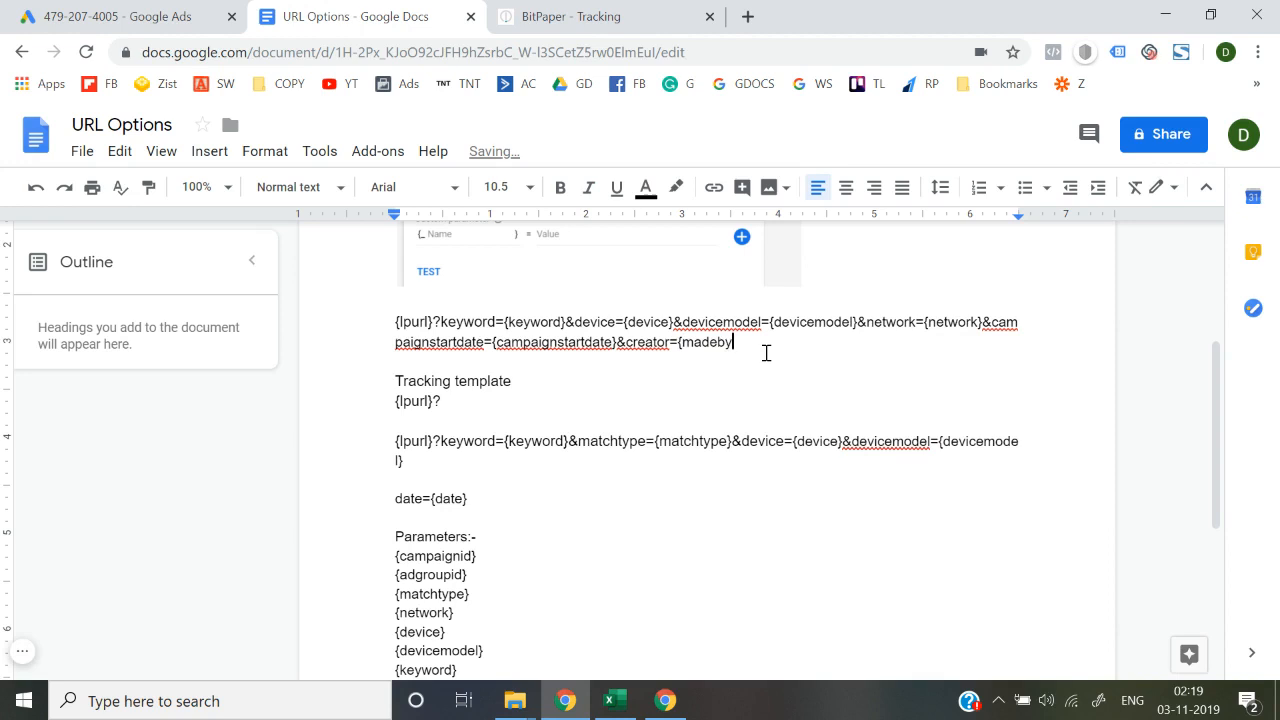
text(})
Copy &campaignstartdate={campaignstartdate}&creator={madeby} from the document and append it to the end of the Google Ads Tracking template.
key(ctrl+shift+Tab)
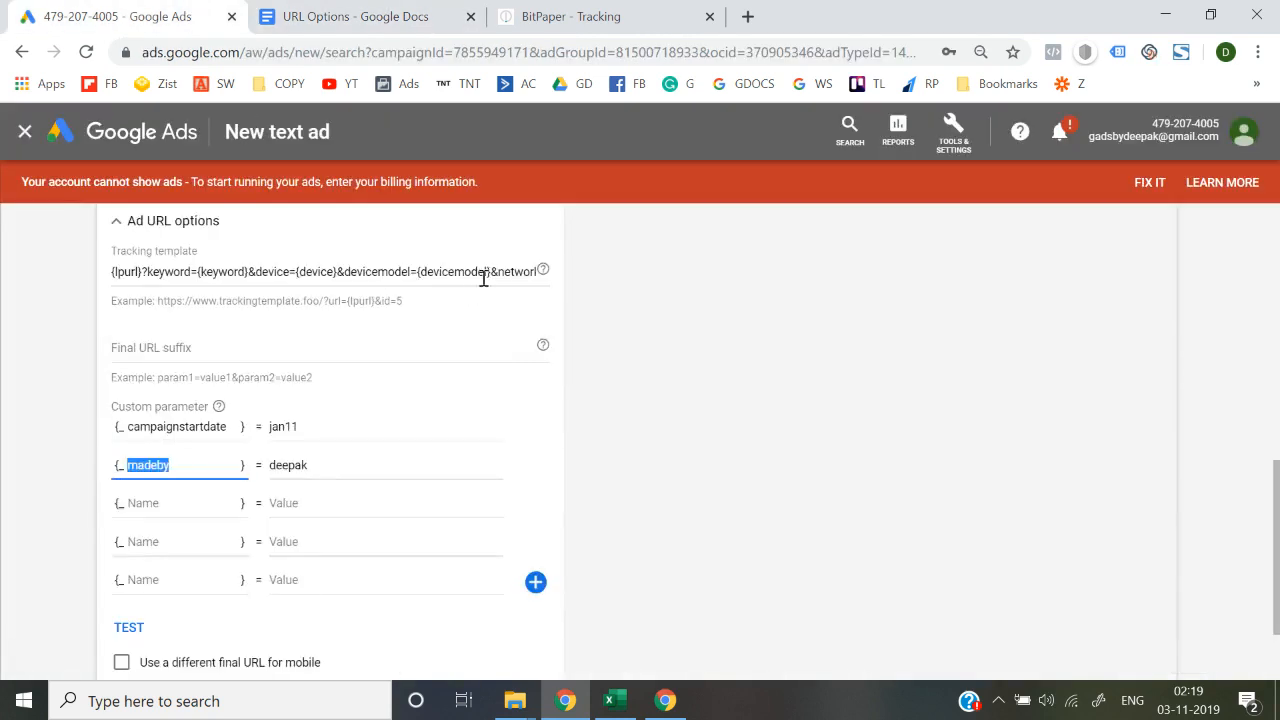
click(498, 273)
key(Right)
key(Right)
key(Right)
key(Right)
key(Right)
key(Right)
key(Right)
key(Right)
key(Right)
key(Right)
key(Right)
key(Right)
key(Right)
key(Right)
key(Right)
key(Right)
key(Right)
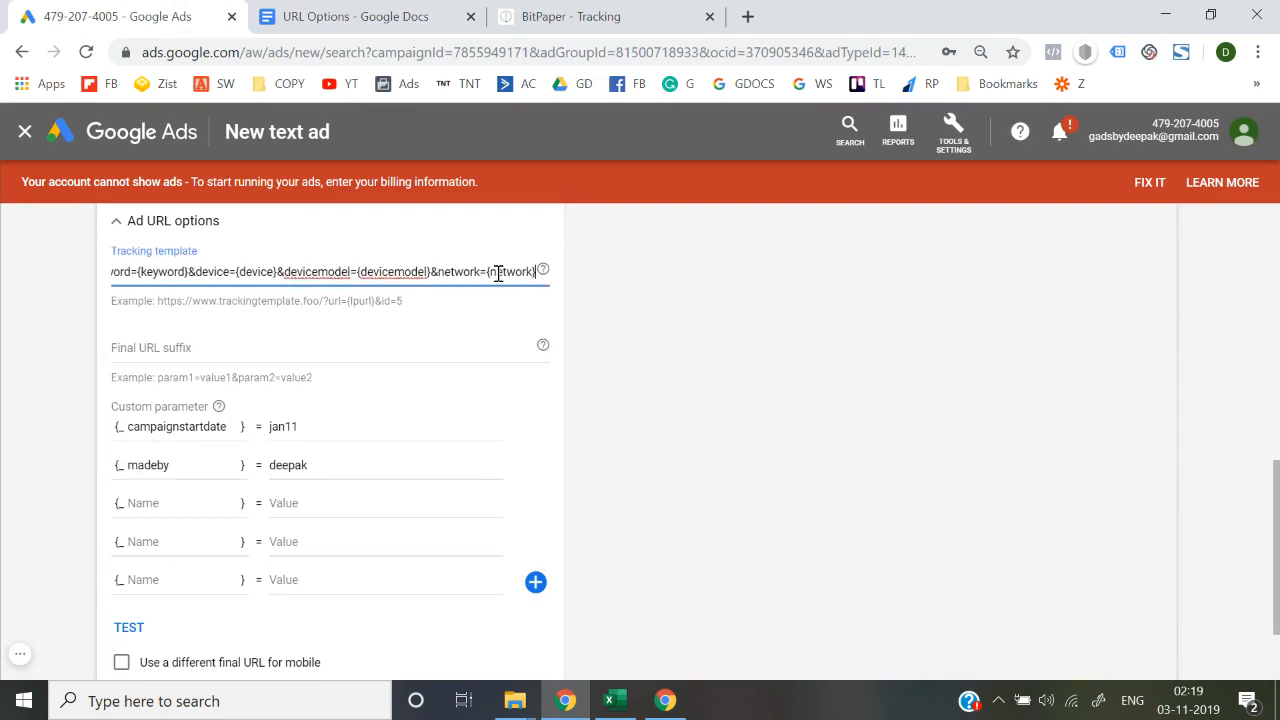
click(412, 12)
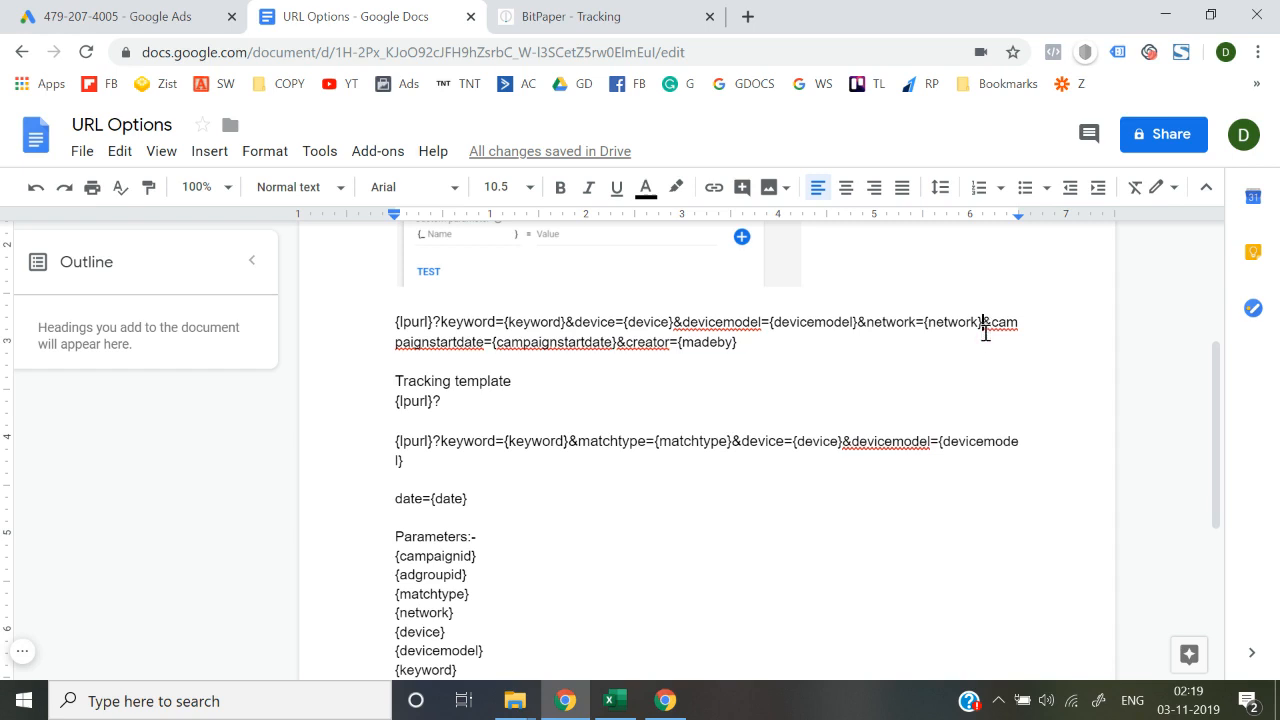
drag(982, 323, 987, 344)
key(ctrl+c)
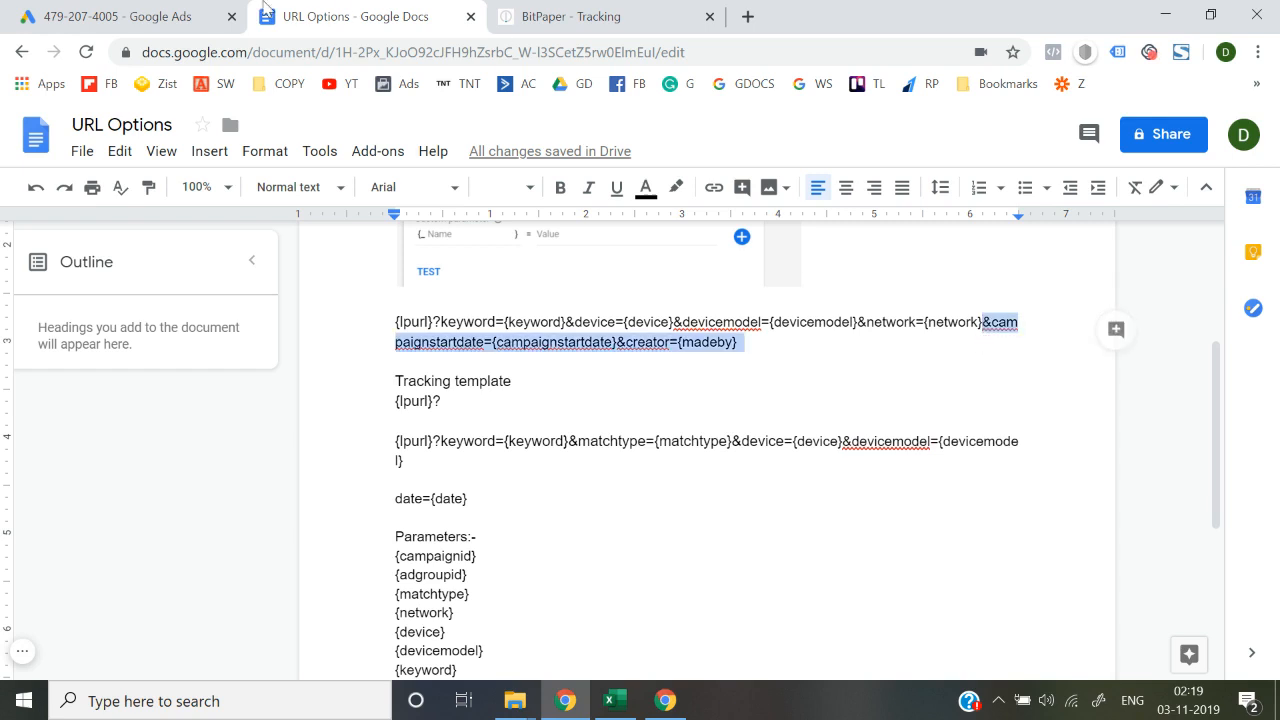
click(193, 10)
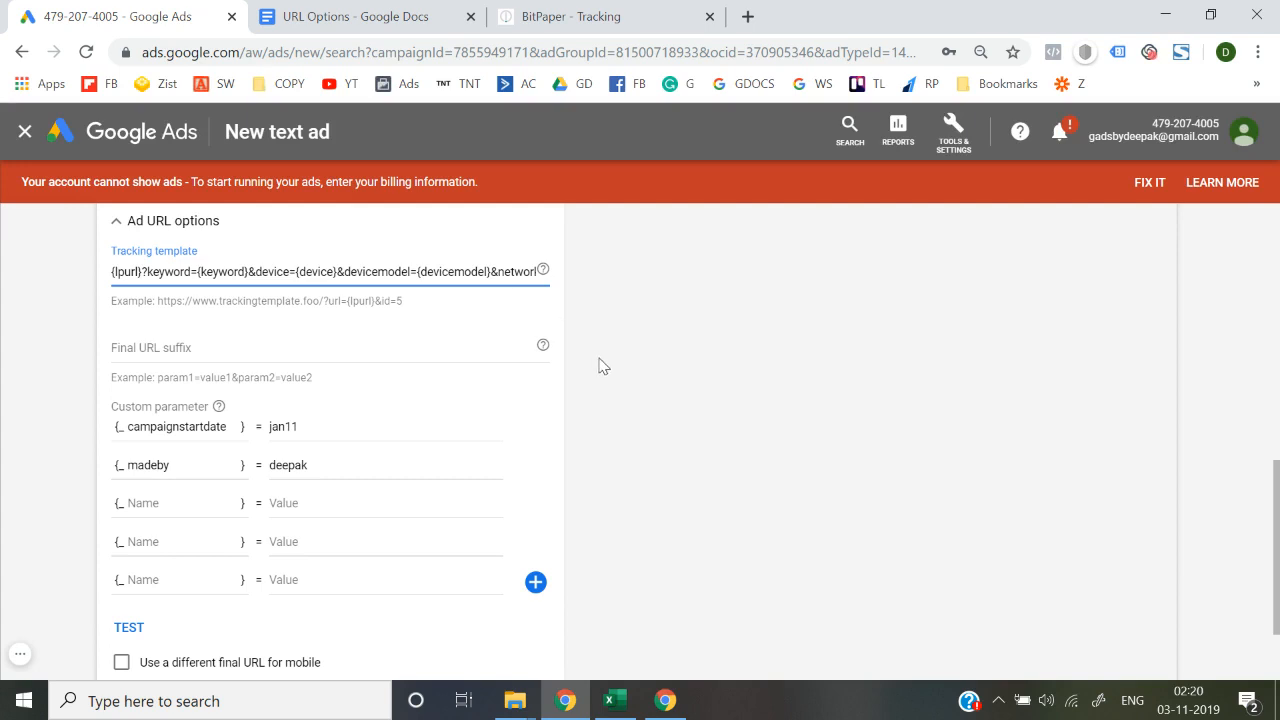
click(524, 272)
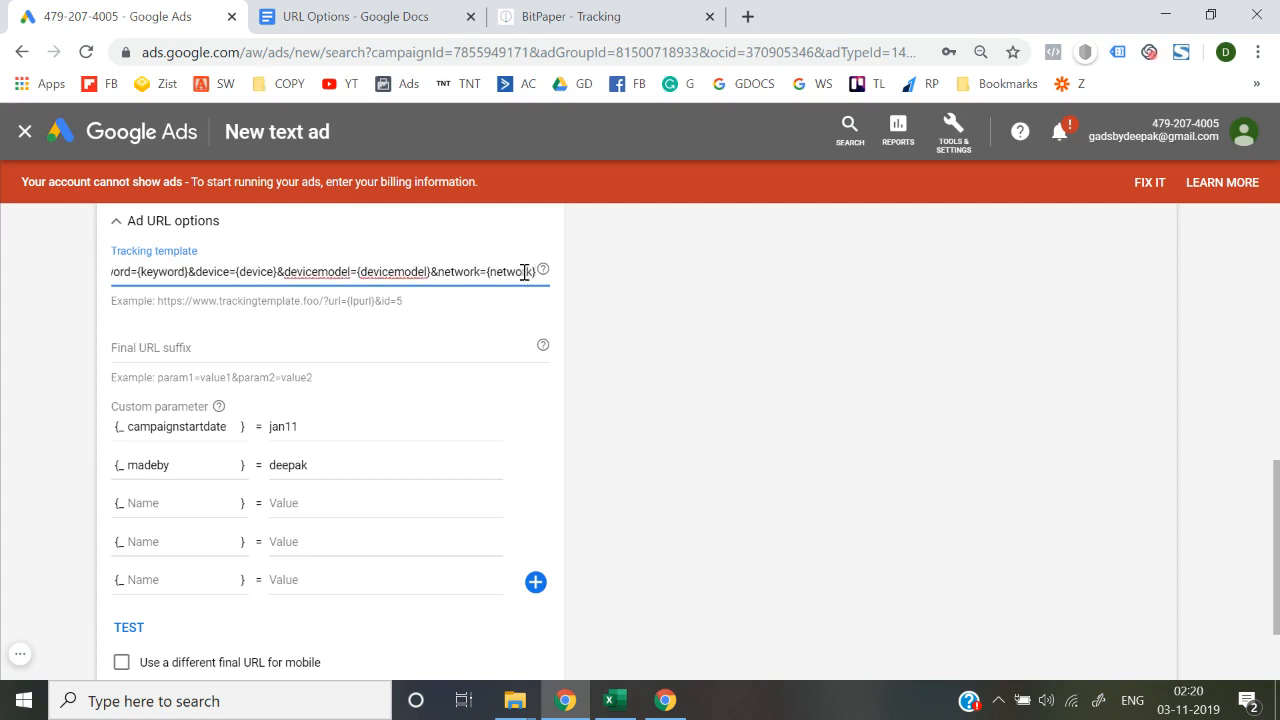
key(ctrl+v)
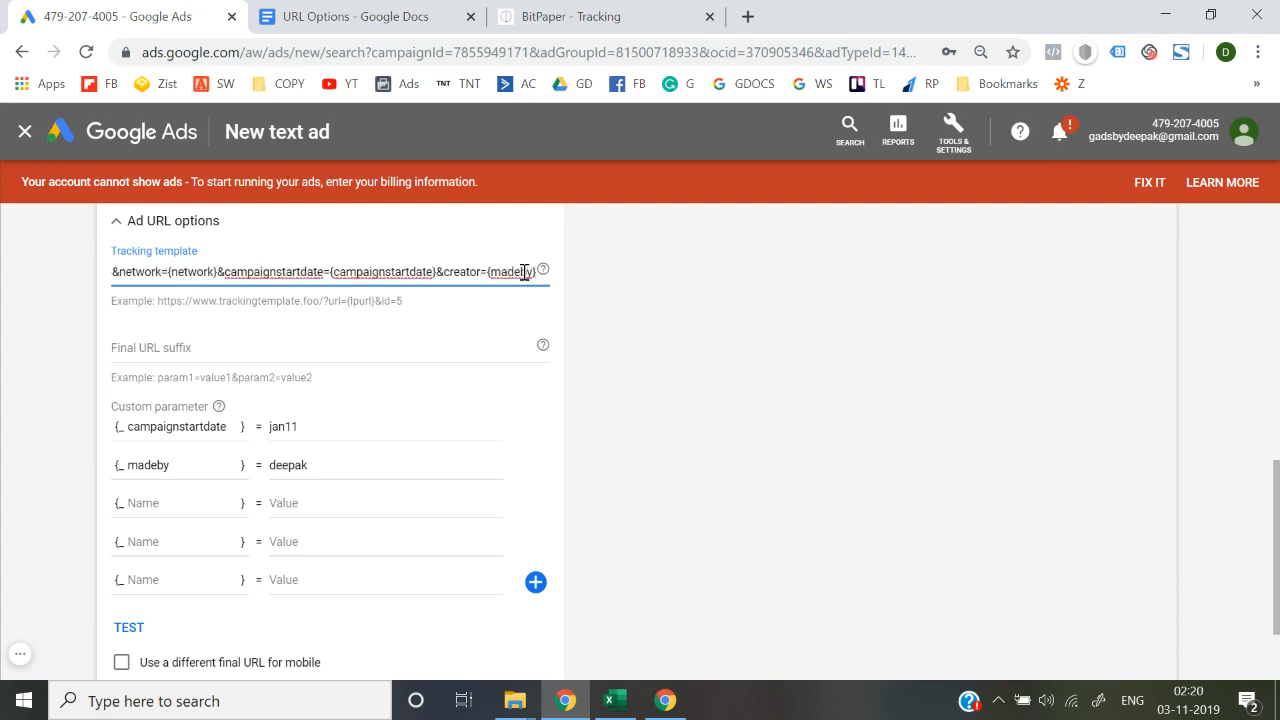
Run the tracking set-up test for the template extended with the campaignstartdate and creator attributes.
click(9, 390)
scroll(9, 390, down, 1)
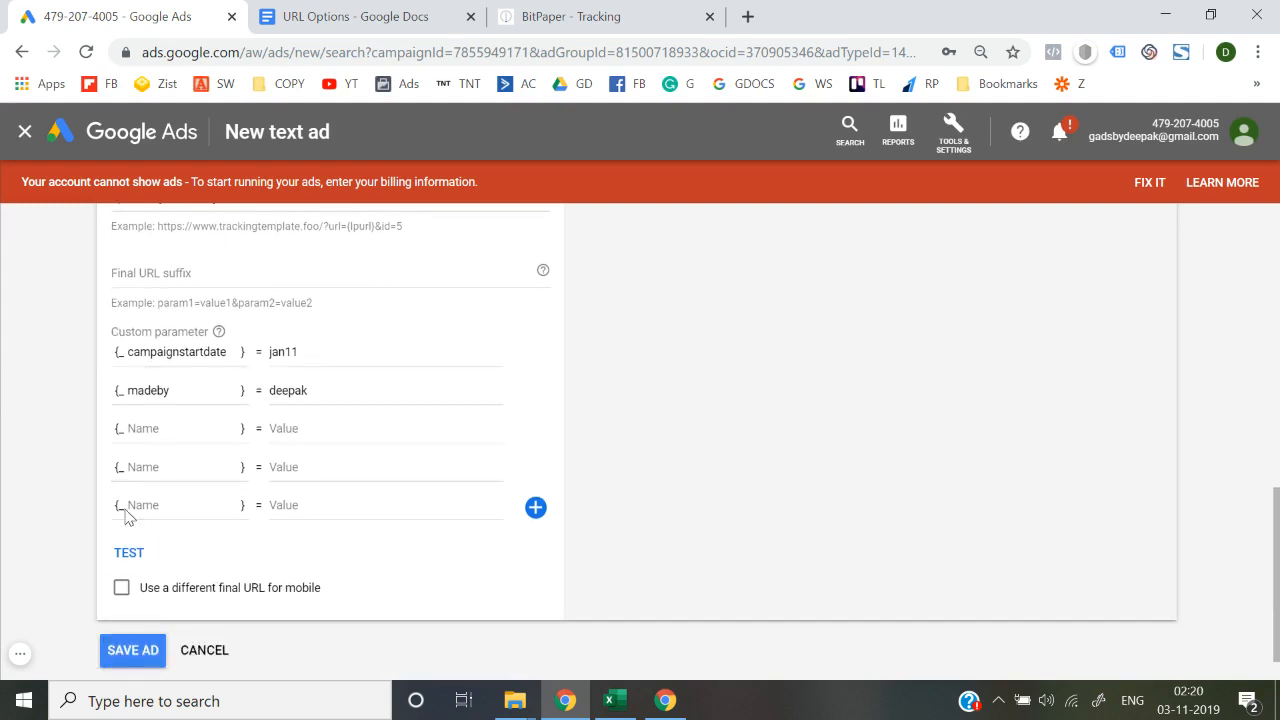
click(129, 555)
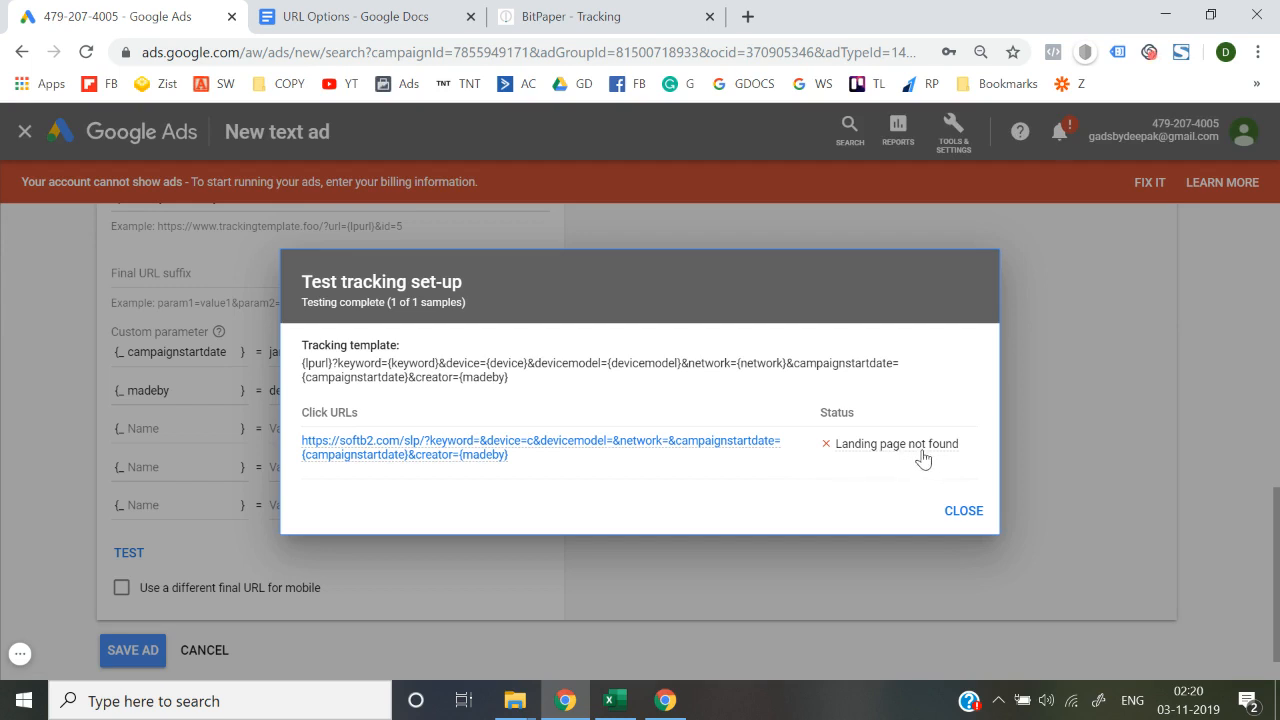
Inspect the tracking test's status and click URL details, open the click URL in its own tab, and close the test results.
mouse_move(922, 458)
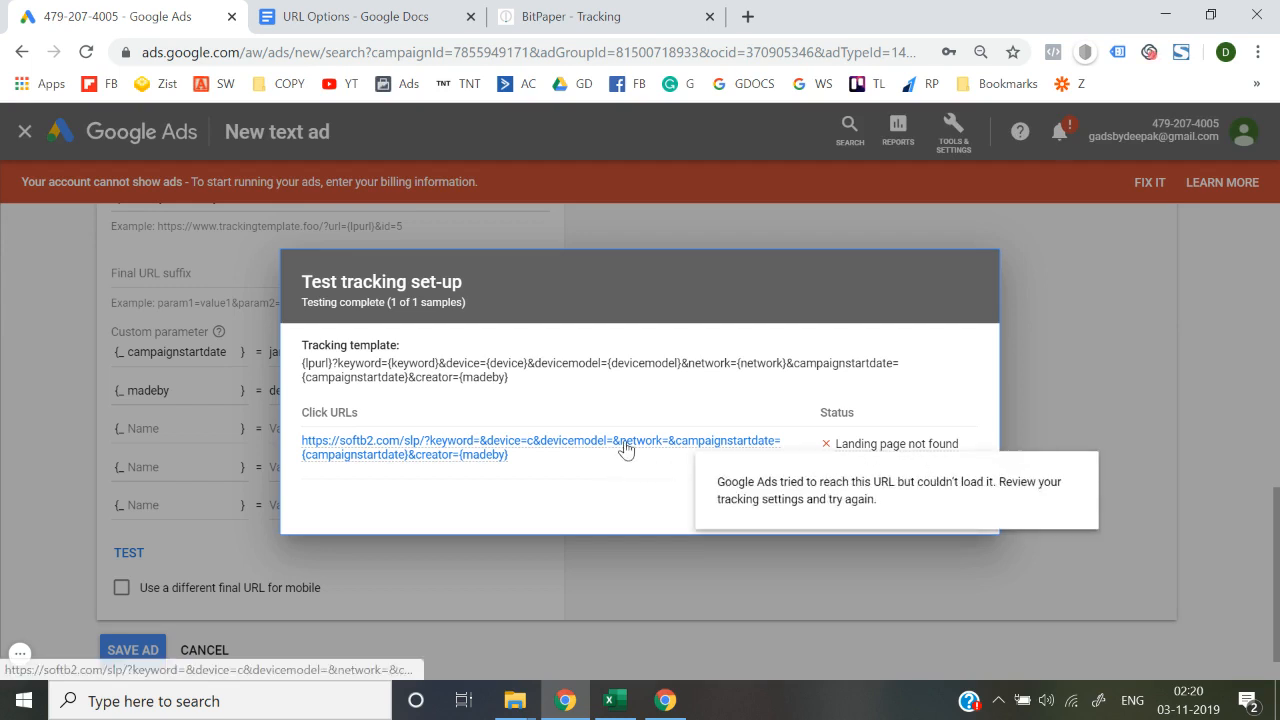
mouse_move(626, 449)
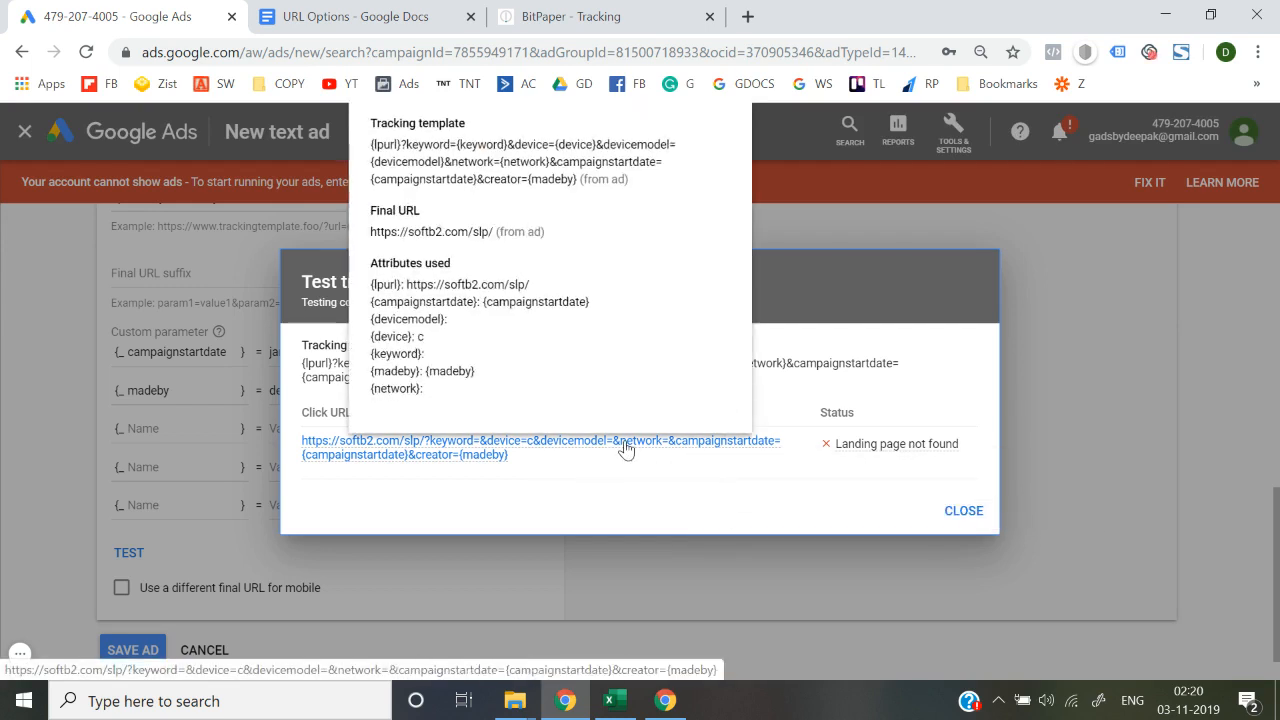
click(626, 449)
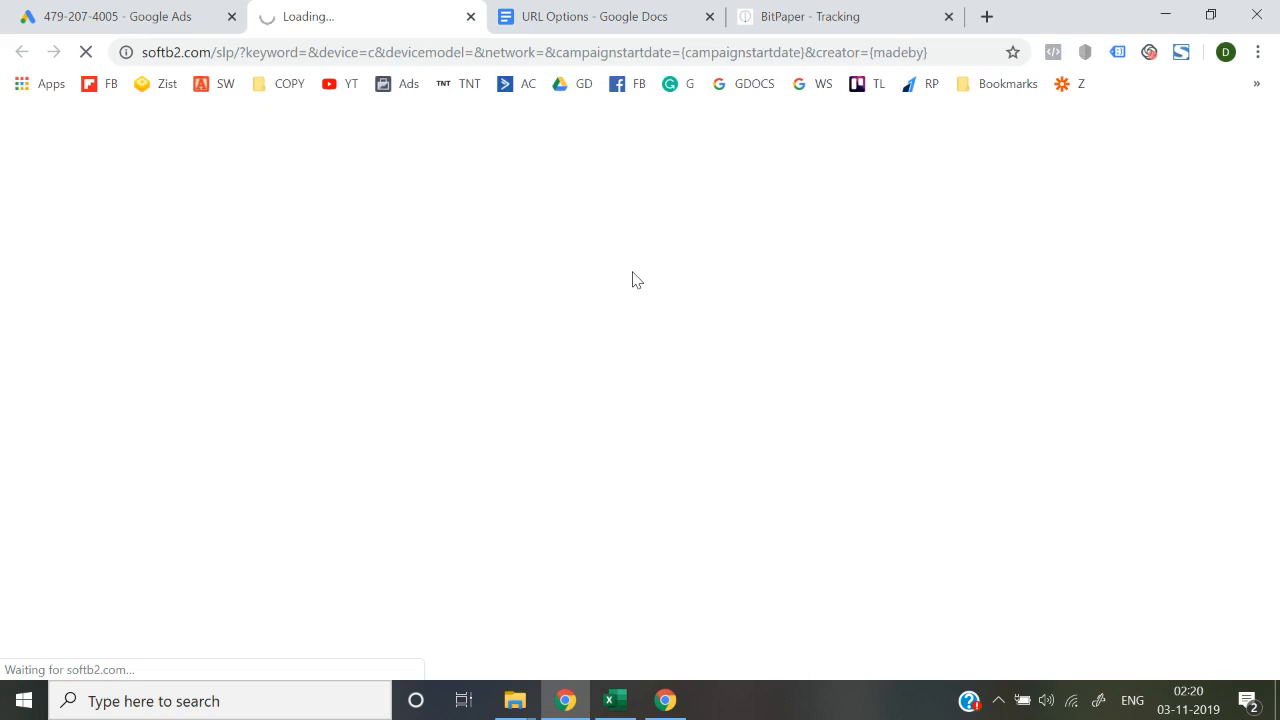
click(85, 8)
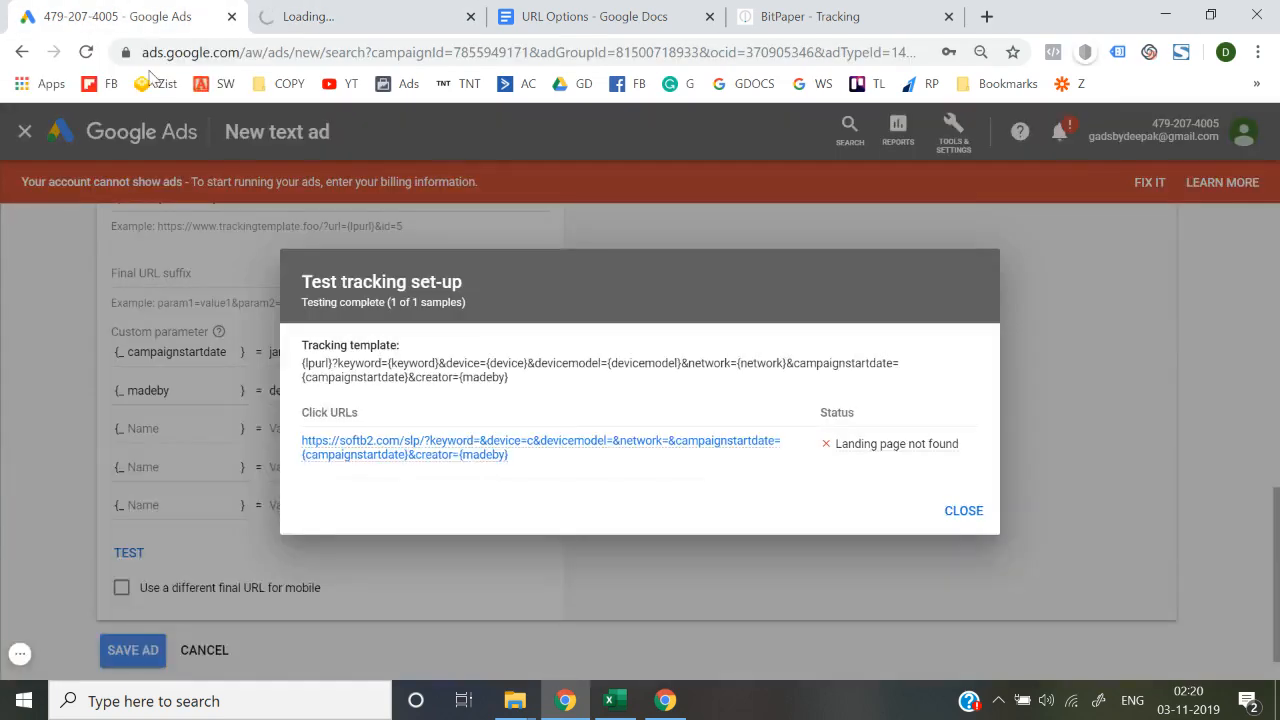
click(424, 9)
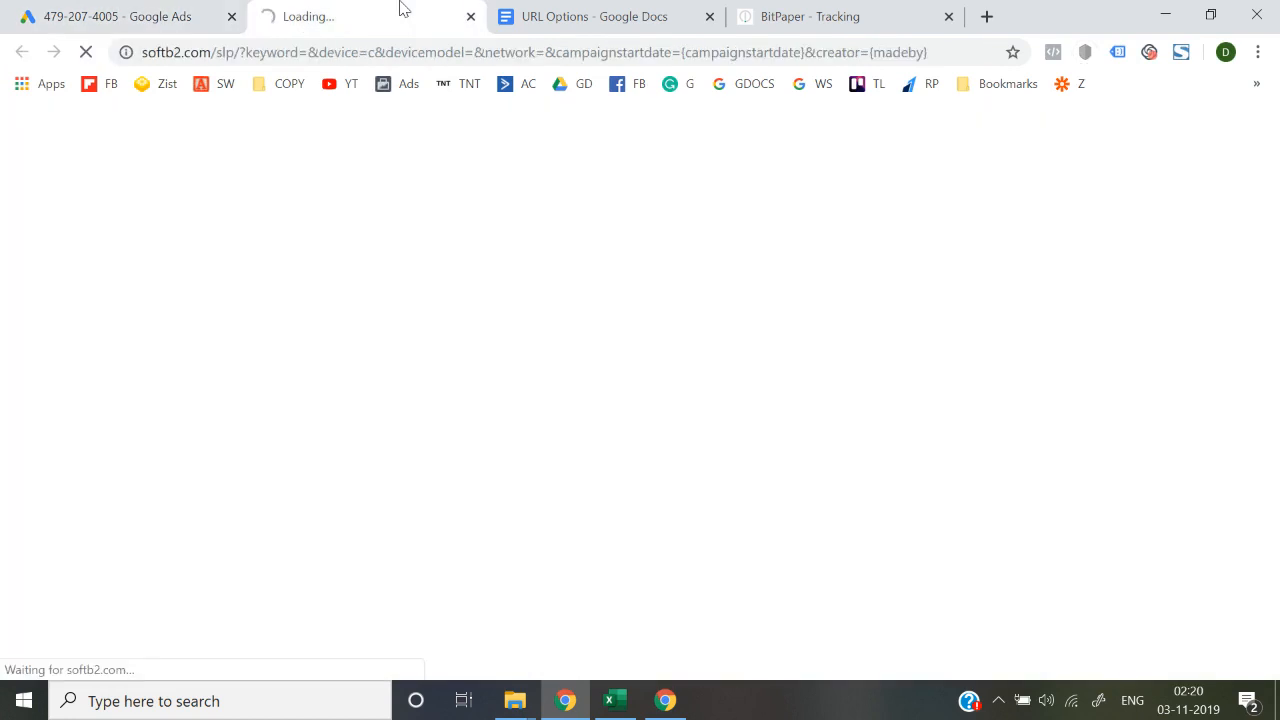
click(163, 8)
click(373, 8)
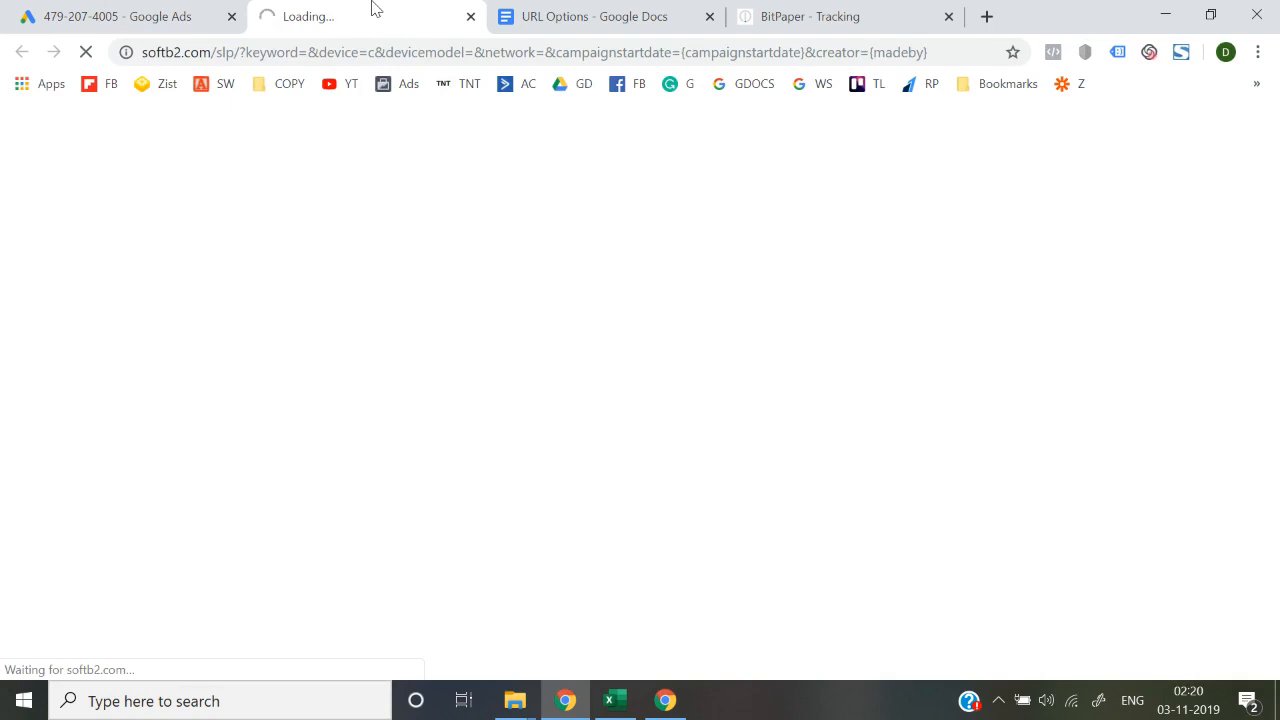
click(149, 8)
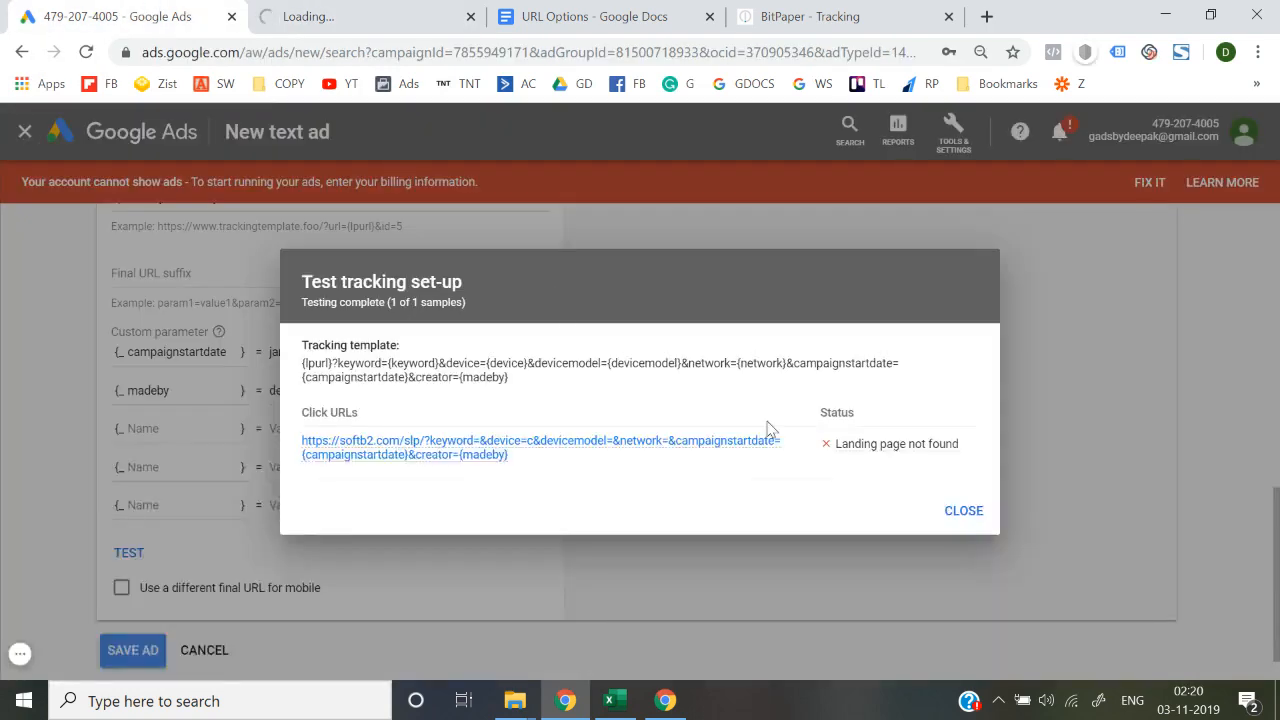
click(978, 512)
Compare the custom parameter name campaignstartdate in Google Ads with its spelling in the document's first template line.
click(405, 10)
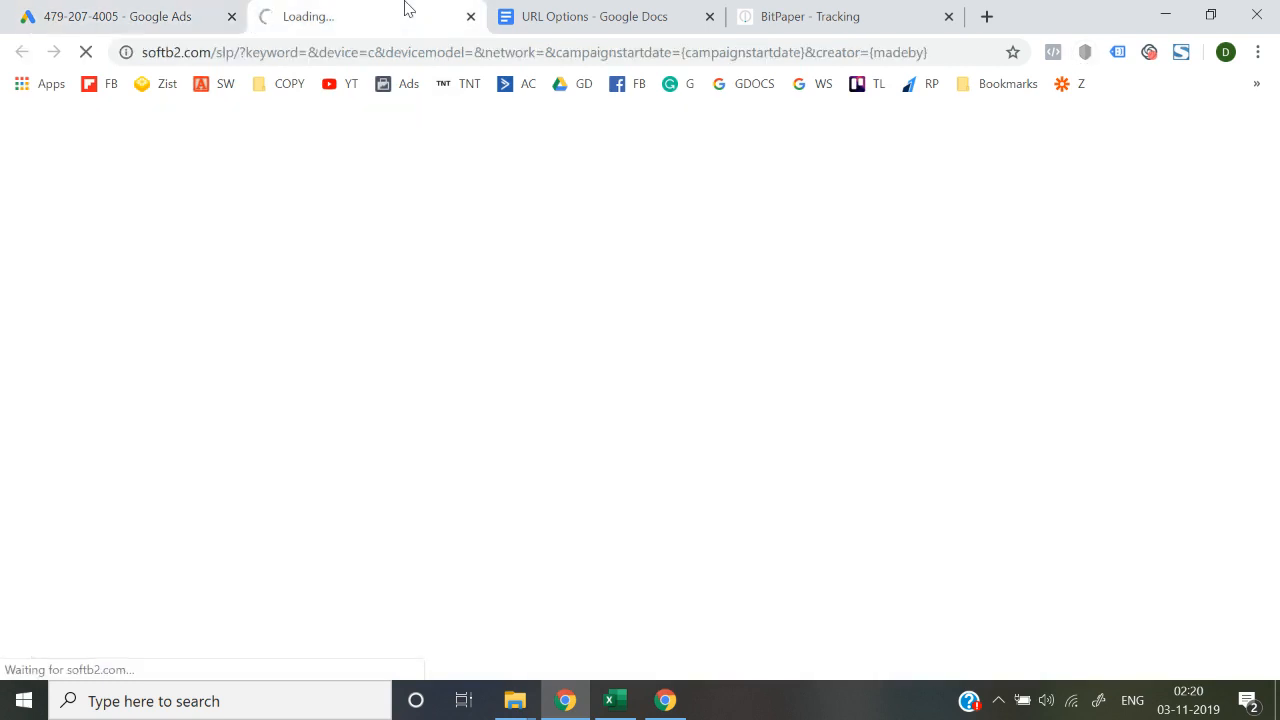
click(590, 10)
click(803, 344)
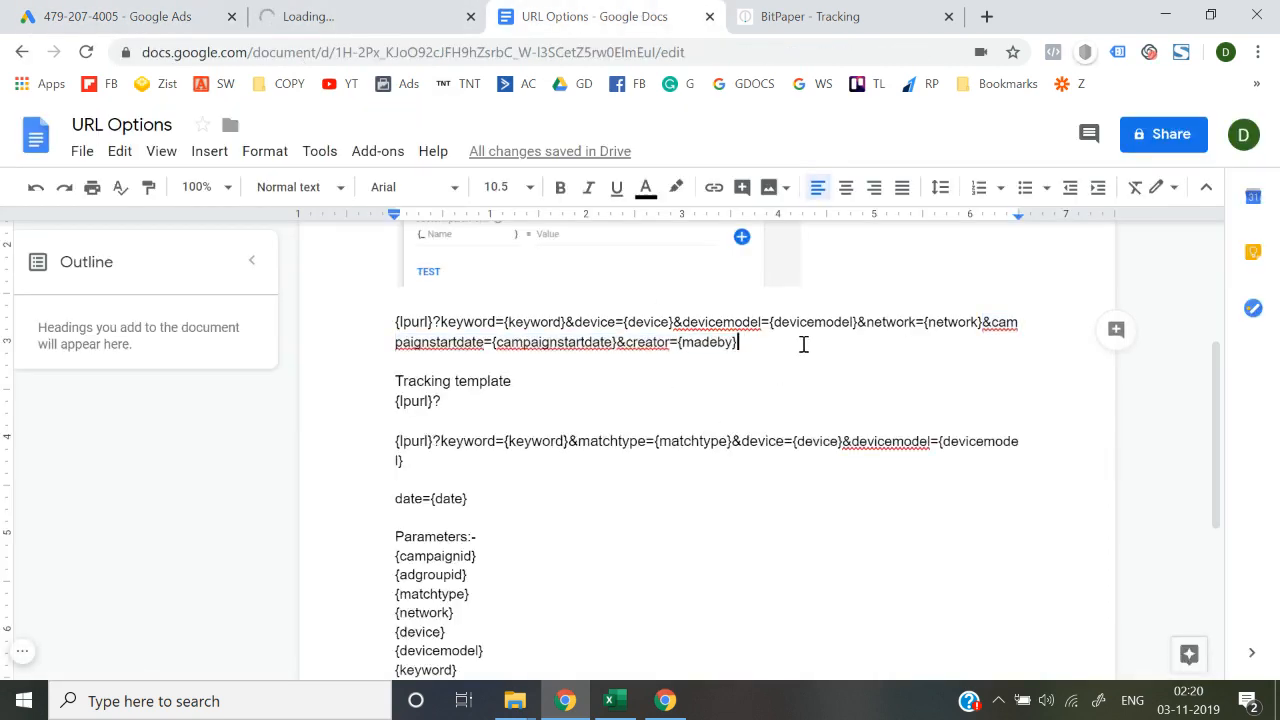
click(115, 8)
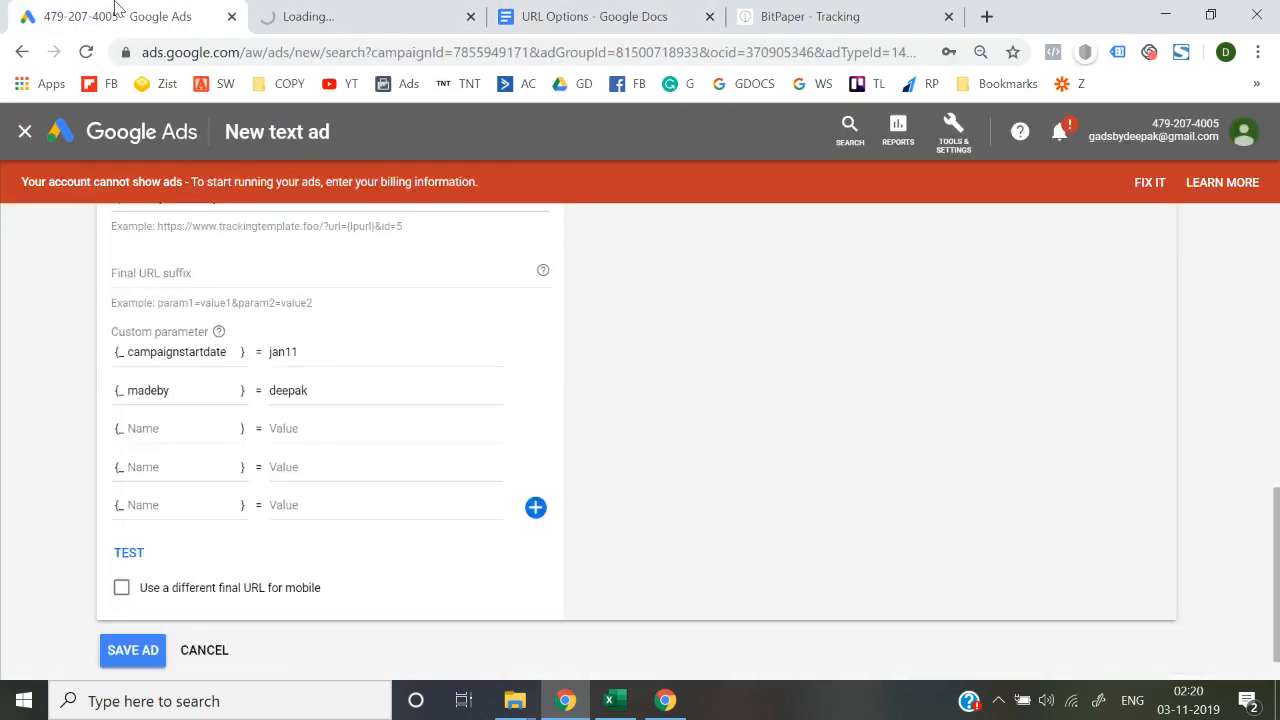
click(173, 356)
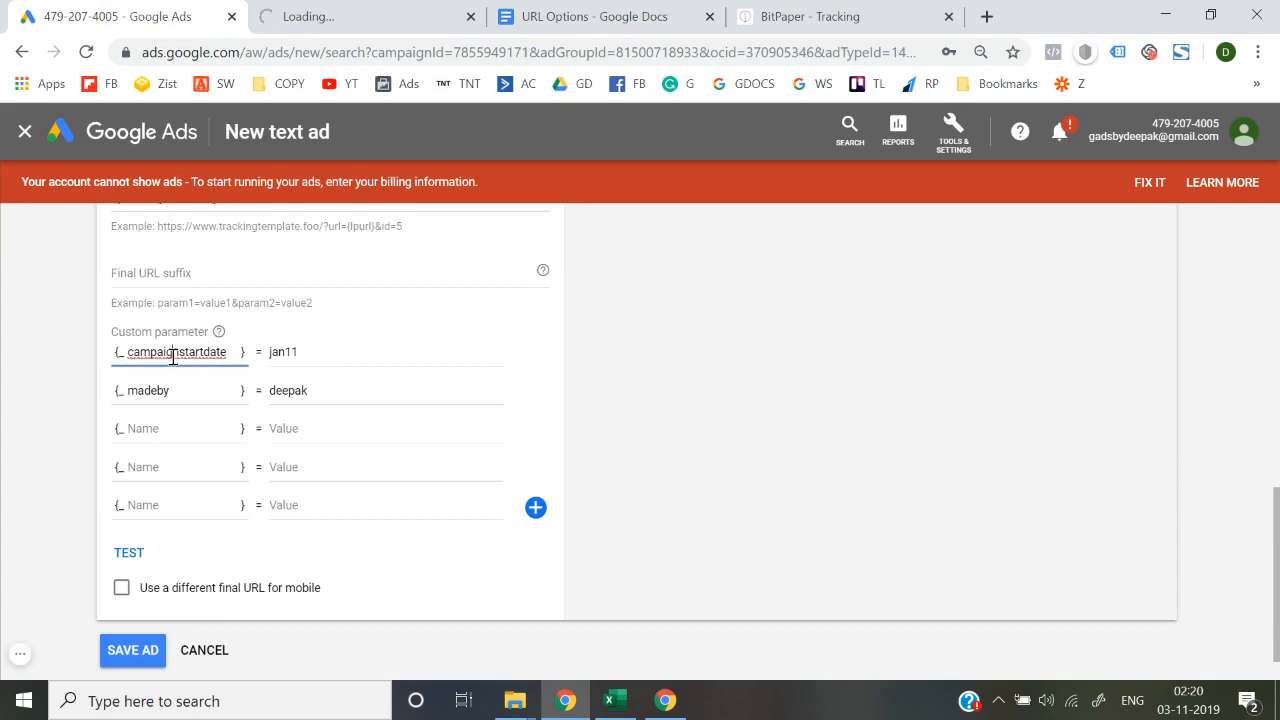
double_click(173, 356)
click(391, 12)
click(612, 10)
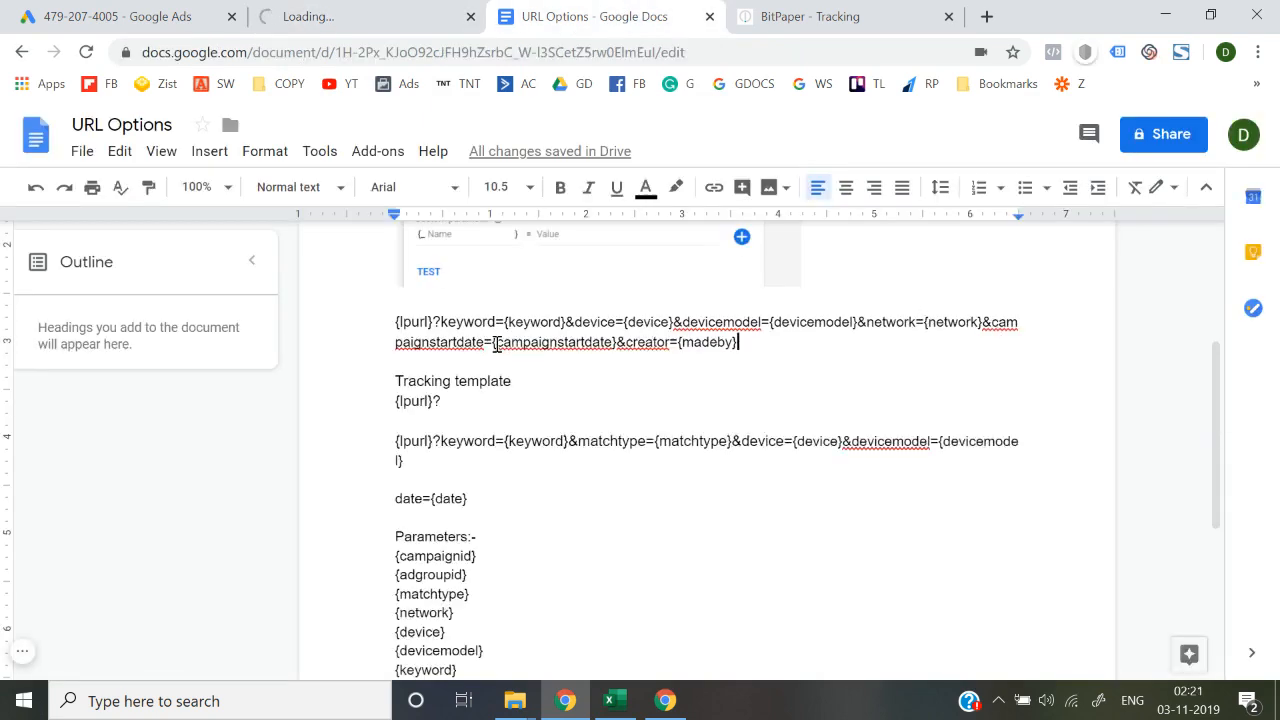
drag(497, 344, 621, 347)
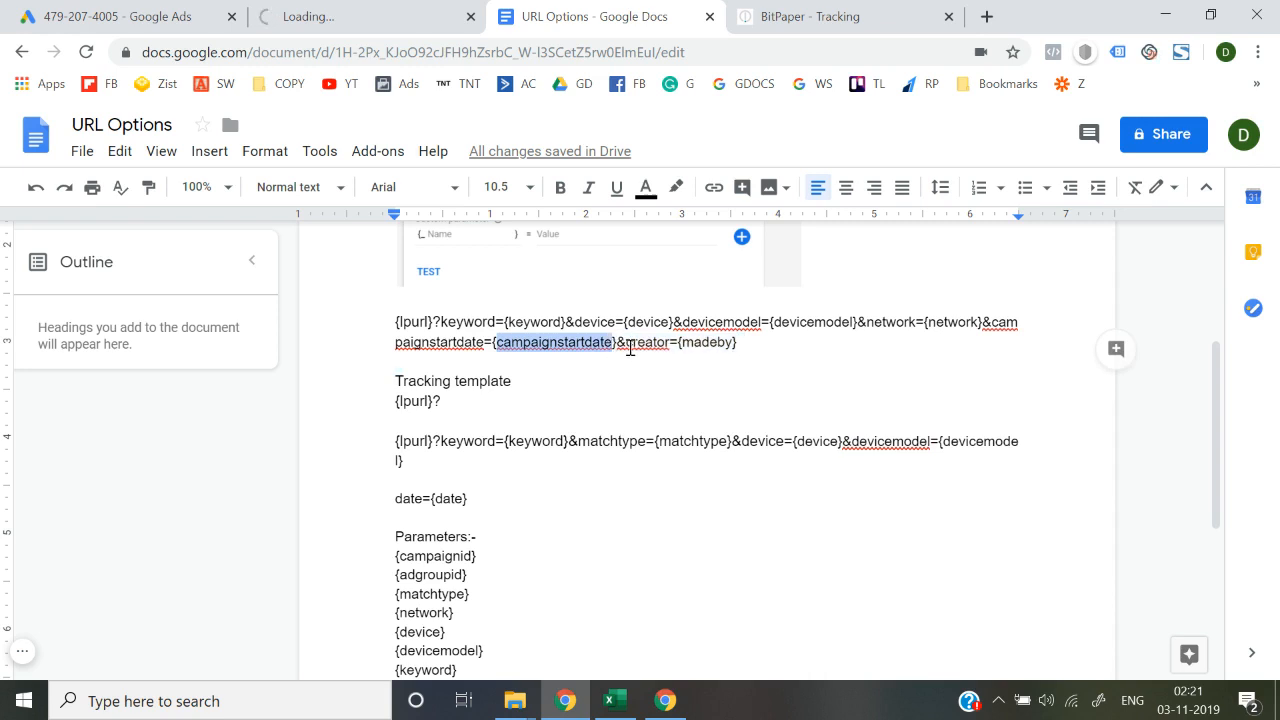
click(136, 14)
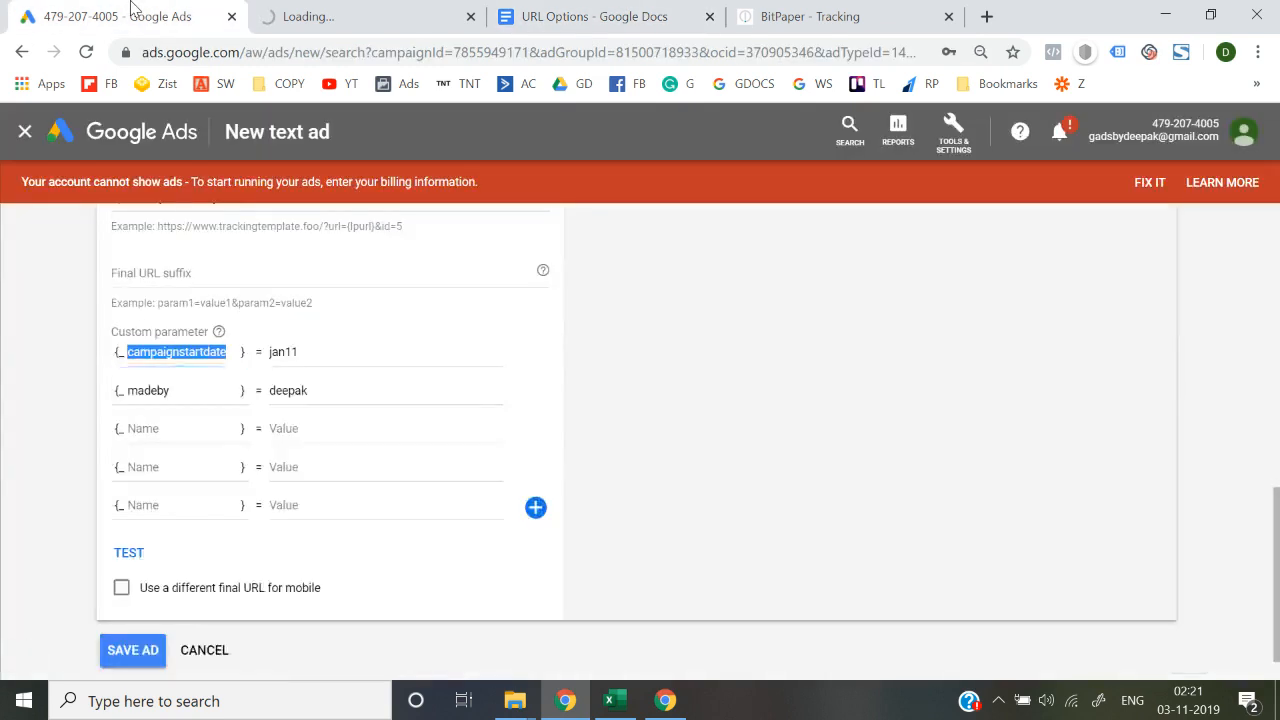
click(320, 12)
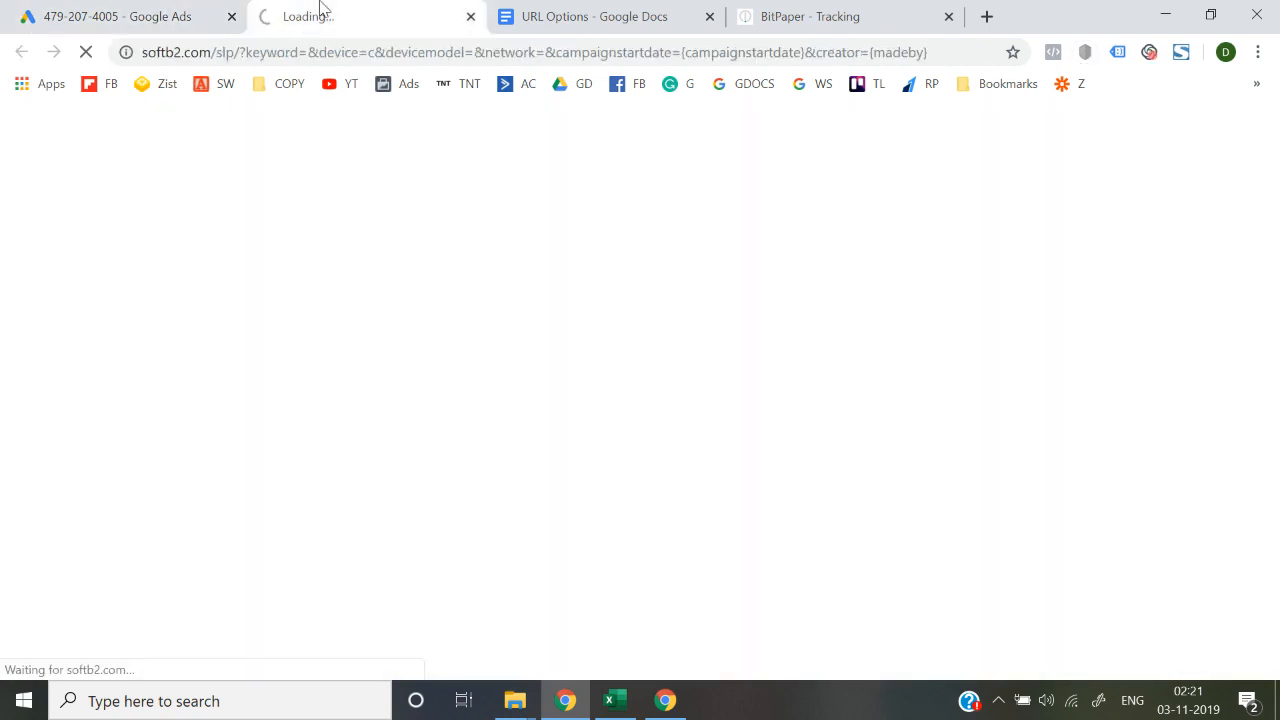
click(580, 14)
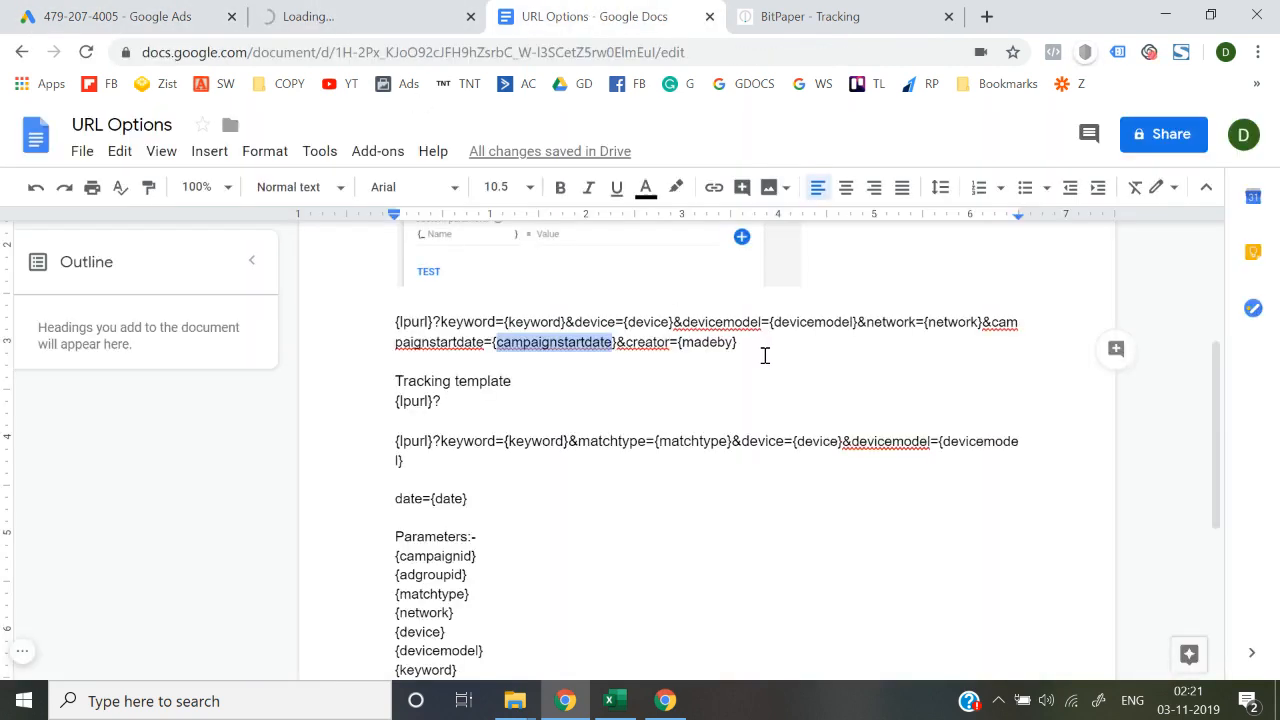
Copy the document's entire first template line, from {lpurl} to {madeby}, and replace the Google Ads Tracking template with it.
click(763, 352)
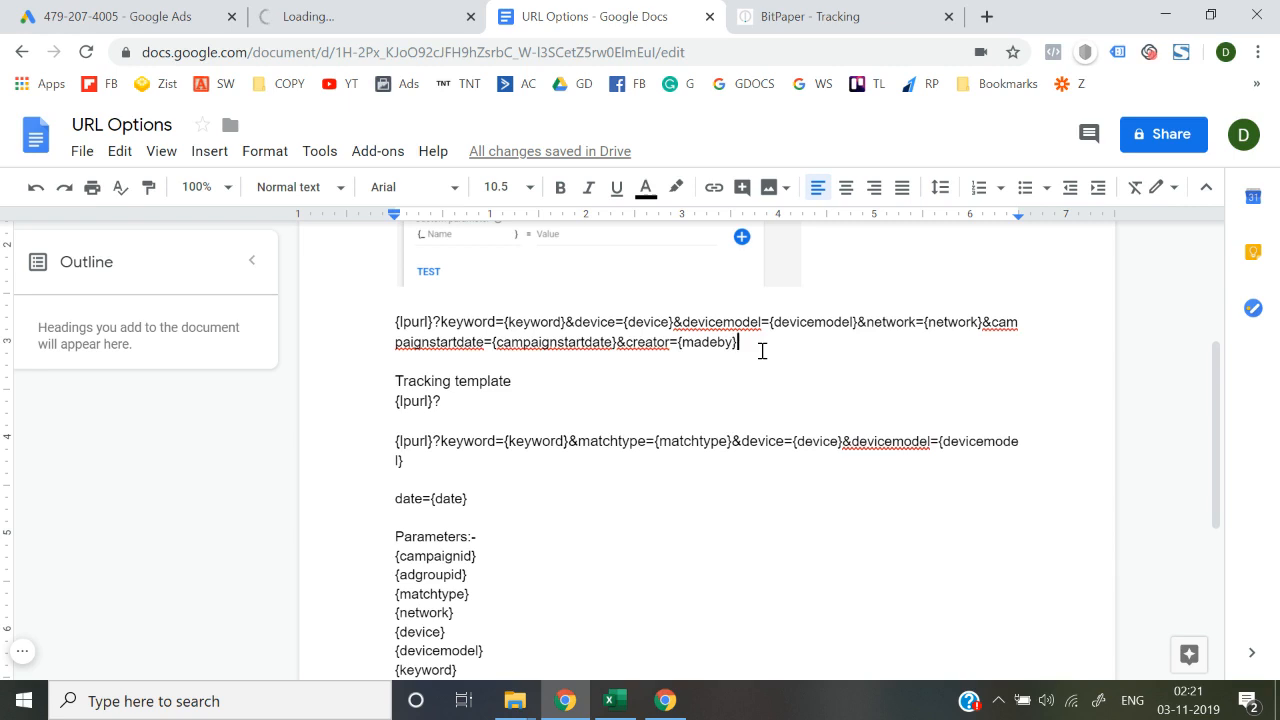
key(shift+Up)
key(ctrl+shift+Left)
key(ctrl+shift+Left)
key(ctrl+shift+Left)
key(ctrl+shift+Left)
key(ctrl+shift+Left)
key(ctrl+shift+Left)
key(ctrl+shift+Left)
key(ctrl+shift+Left)
key(ctrl+shift+Left)
key(ctrl+shift+Left)
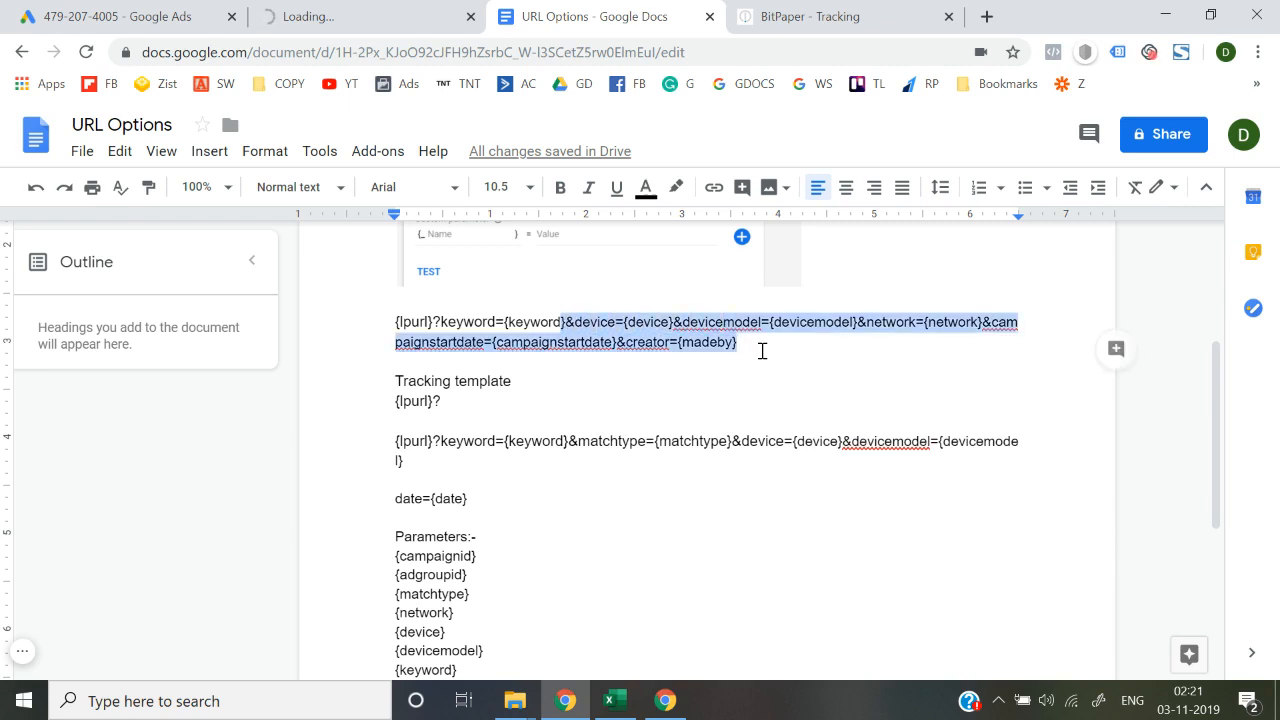
key(shift+Right)
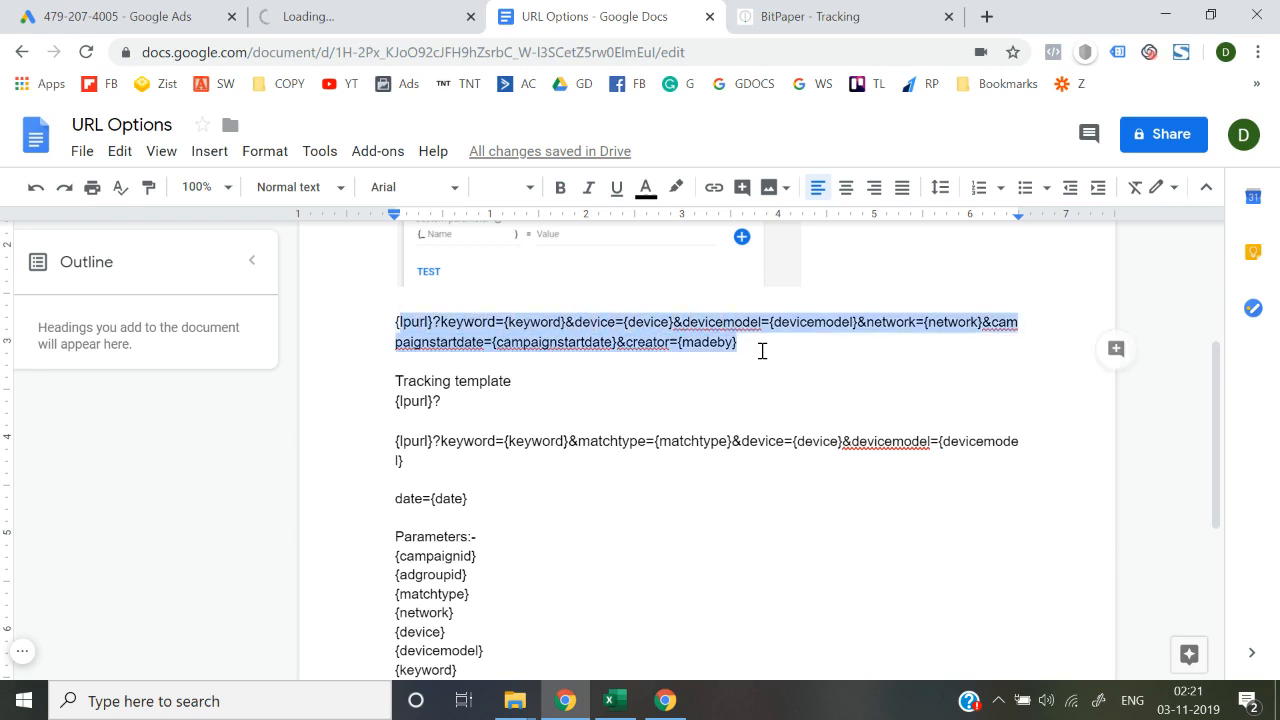
key(ctrl+1)
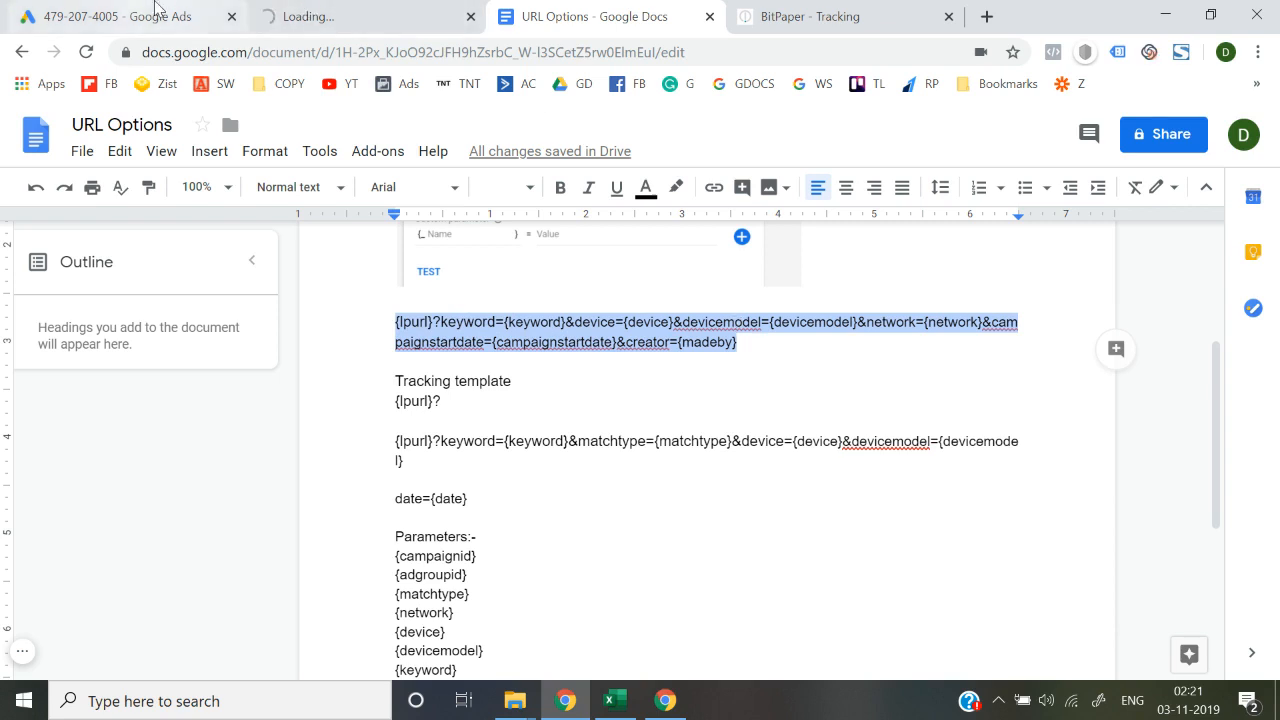
scroll(263, 263, up, 2)
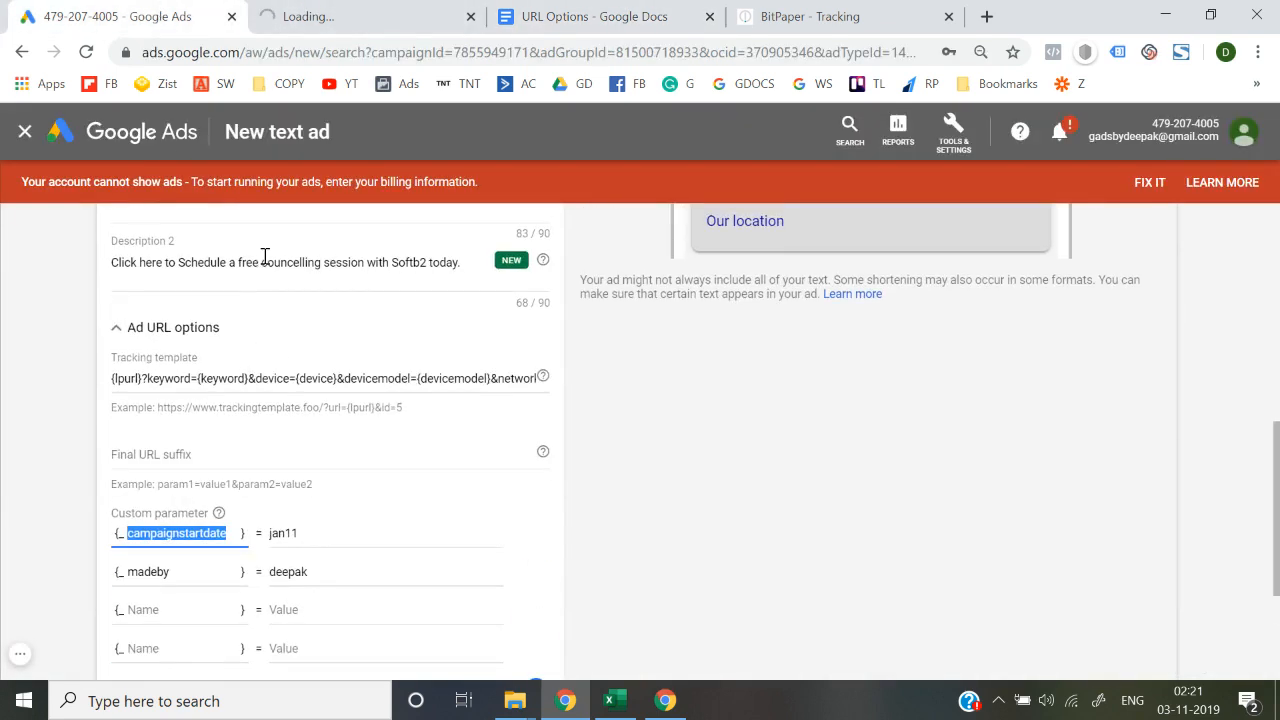
click(259, 377)
key(ctrl+a)
key(BackSpace)
key(ctrl+v)
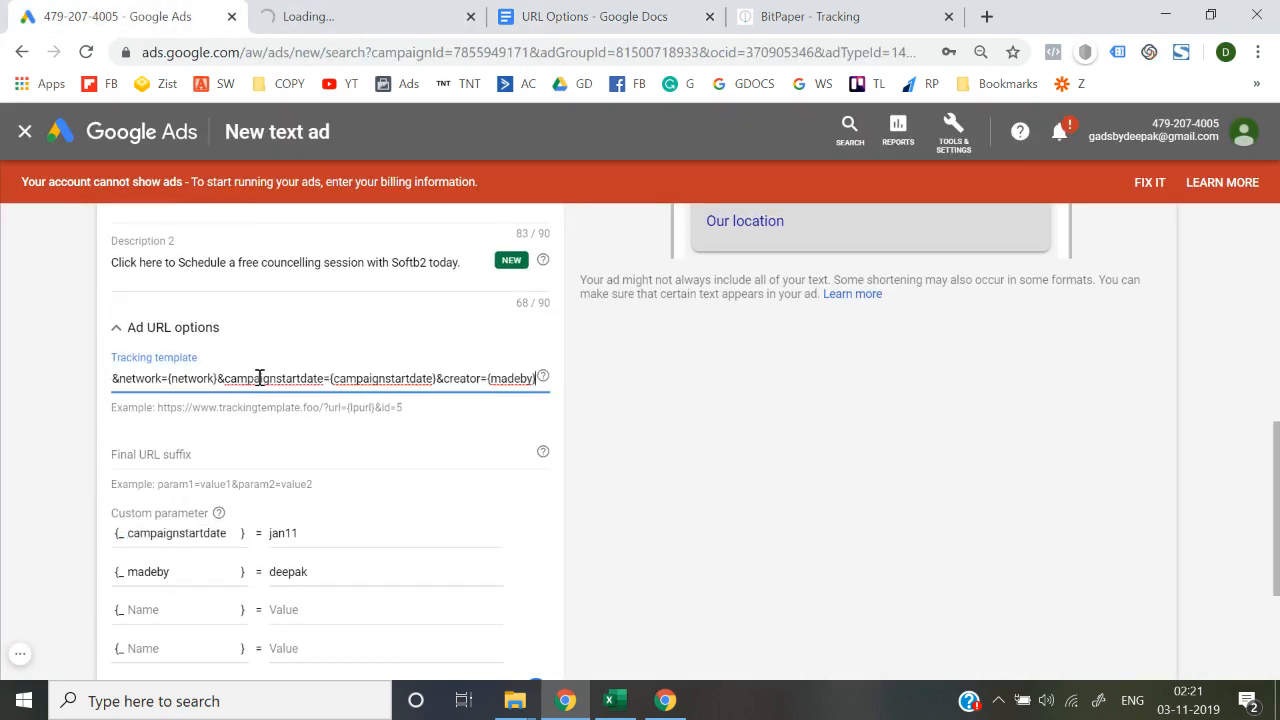
Rerun the tracking set-up test for the re-pasted Tracking template.
click(48, 408)
scroll(50, 408, down, 1)
scroll(48, 408, down, 2)
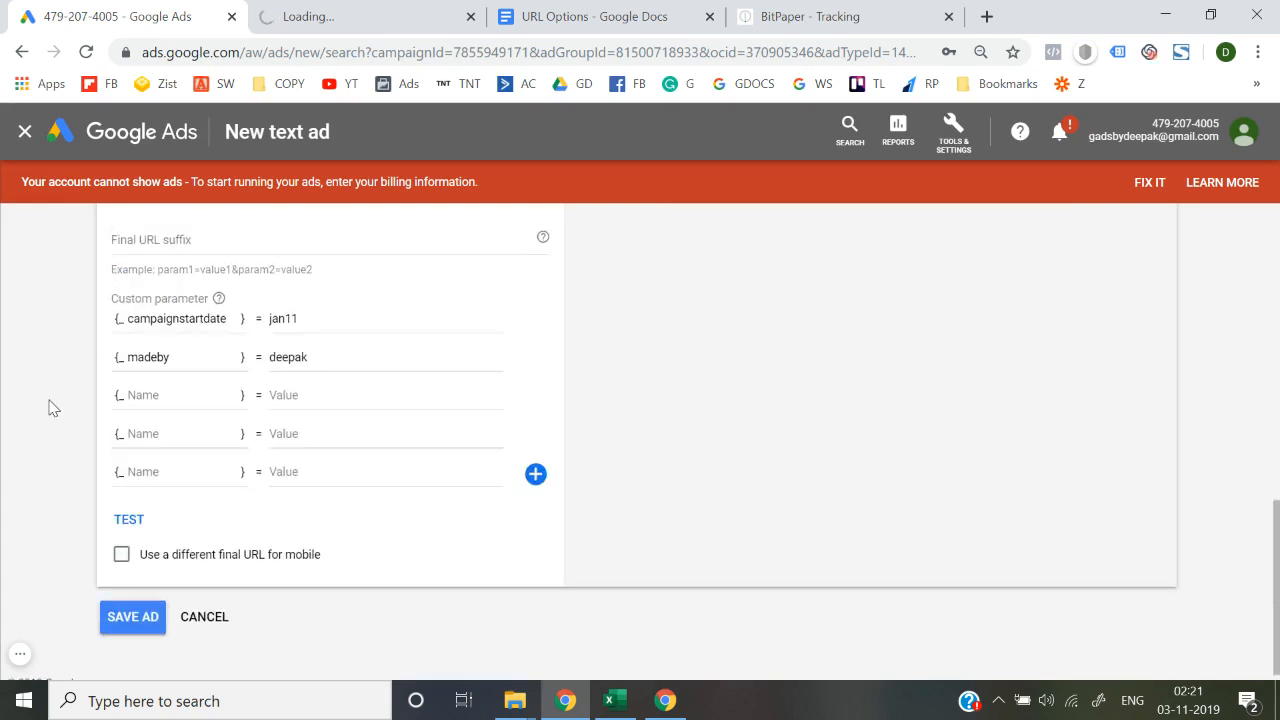
click(118, 522)
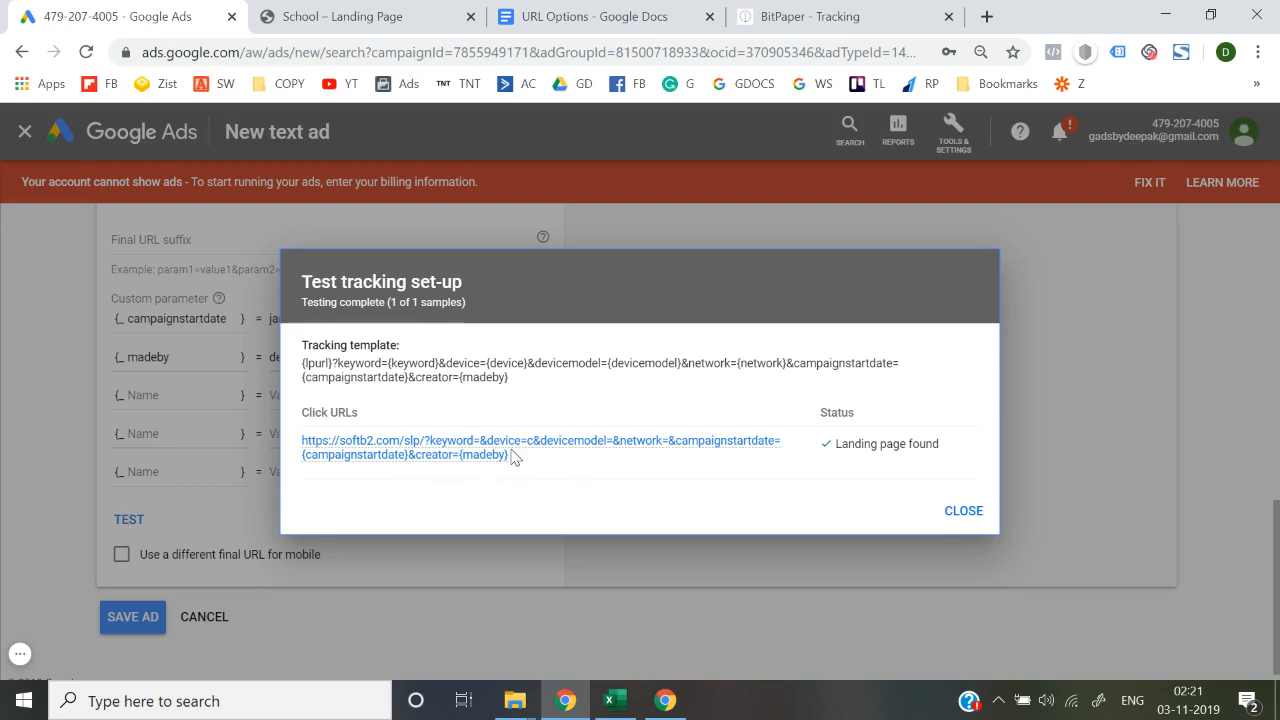
Open the tested click URL, look through the landing page, and close both that page and the test results.
mouse_move(516, 457)
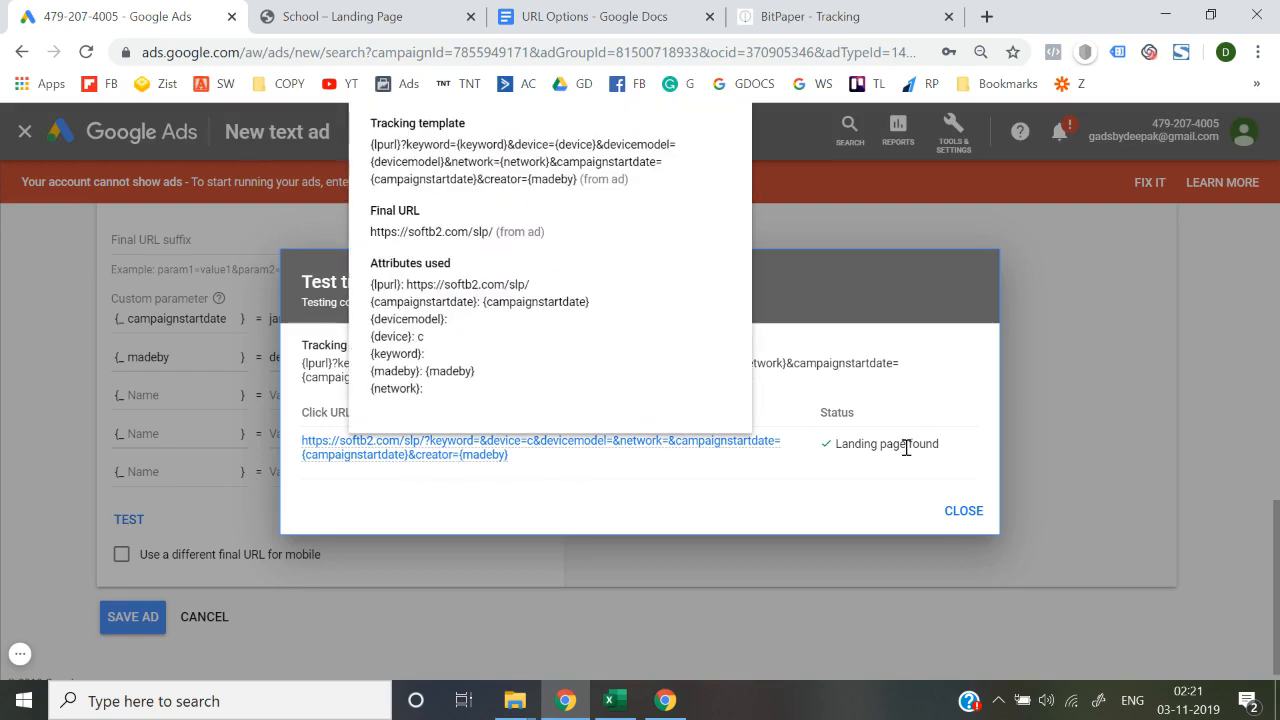
click(429, 457)
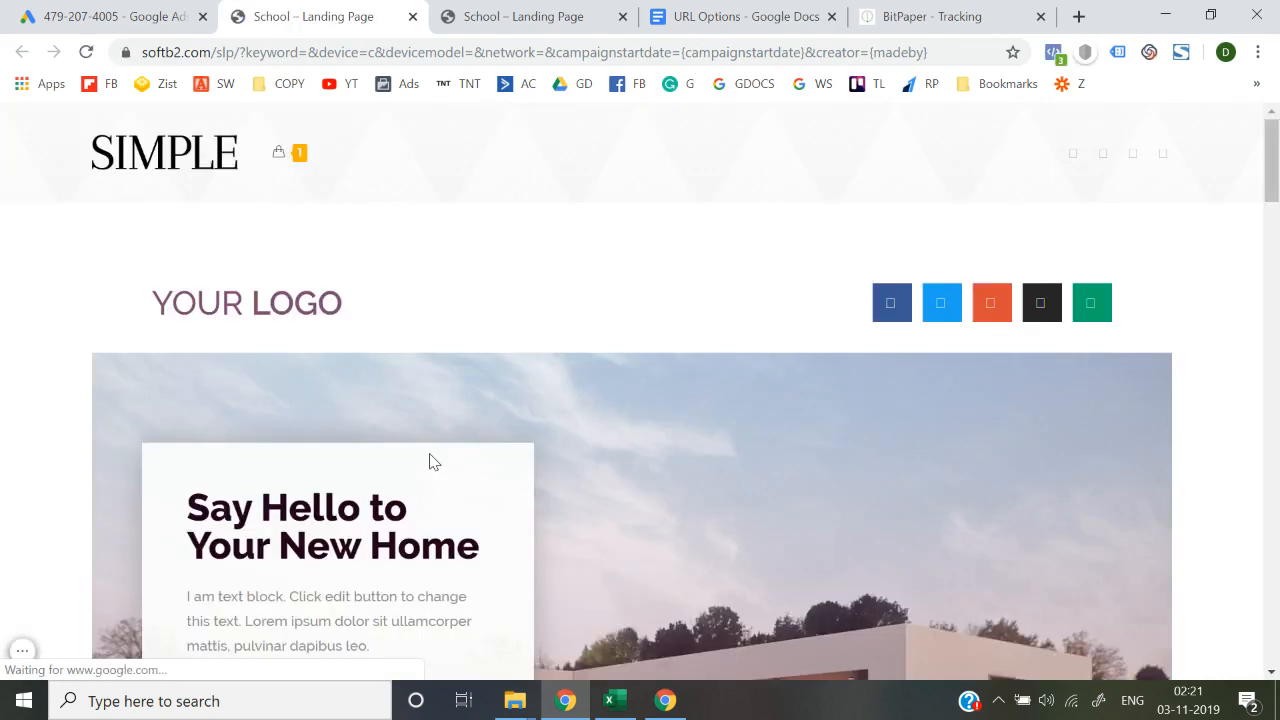
scroll(429, 460, down, 15)
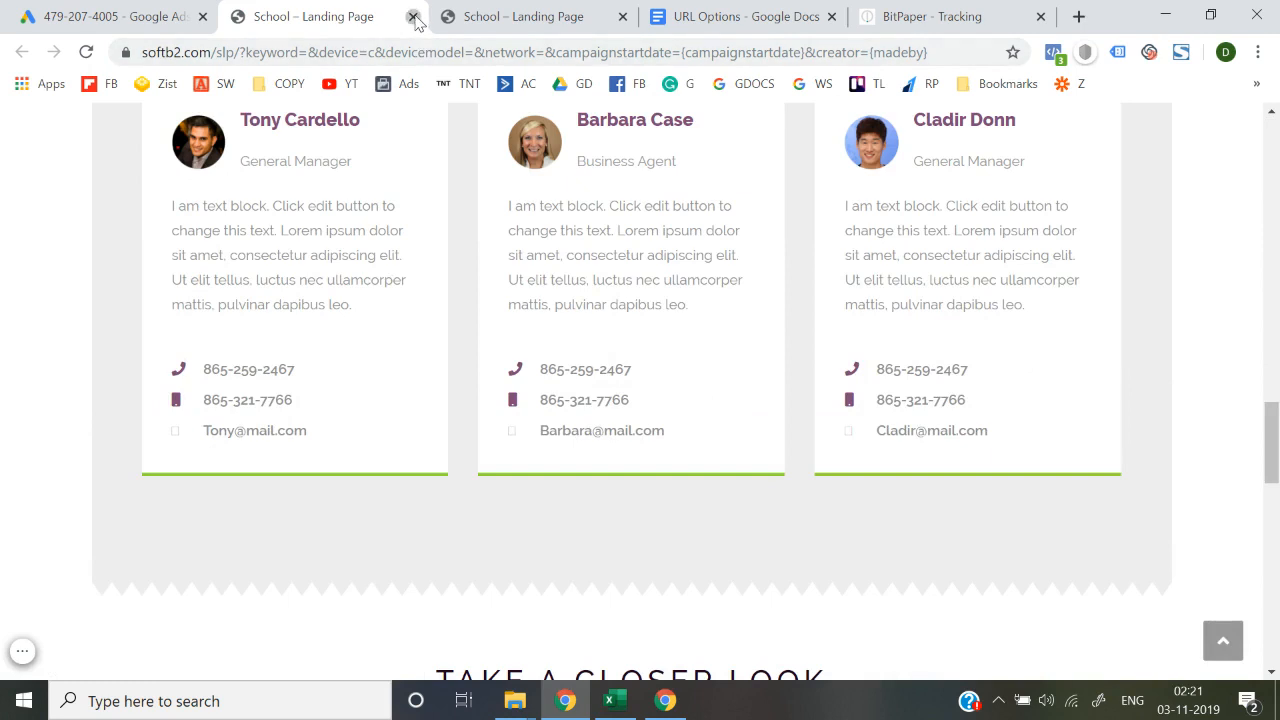
click(413, 17)
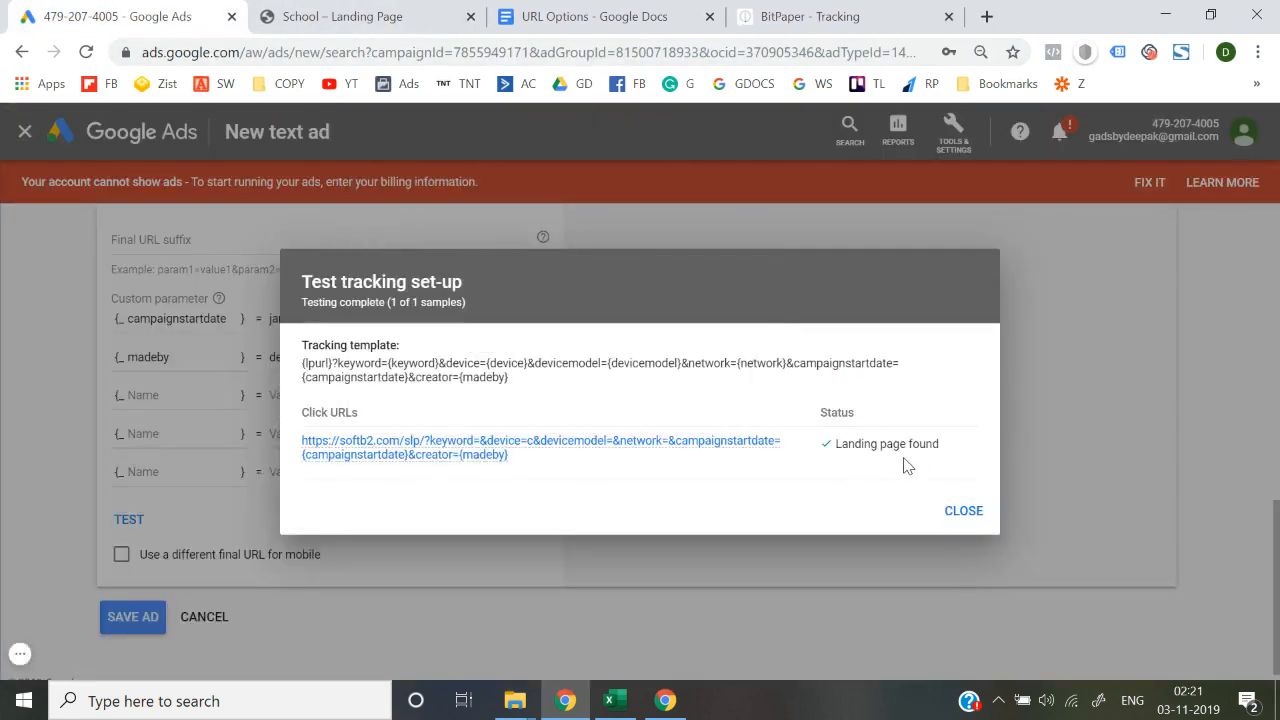
click(966, 512)
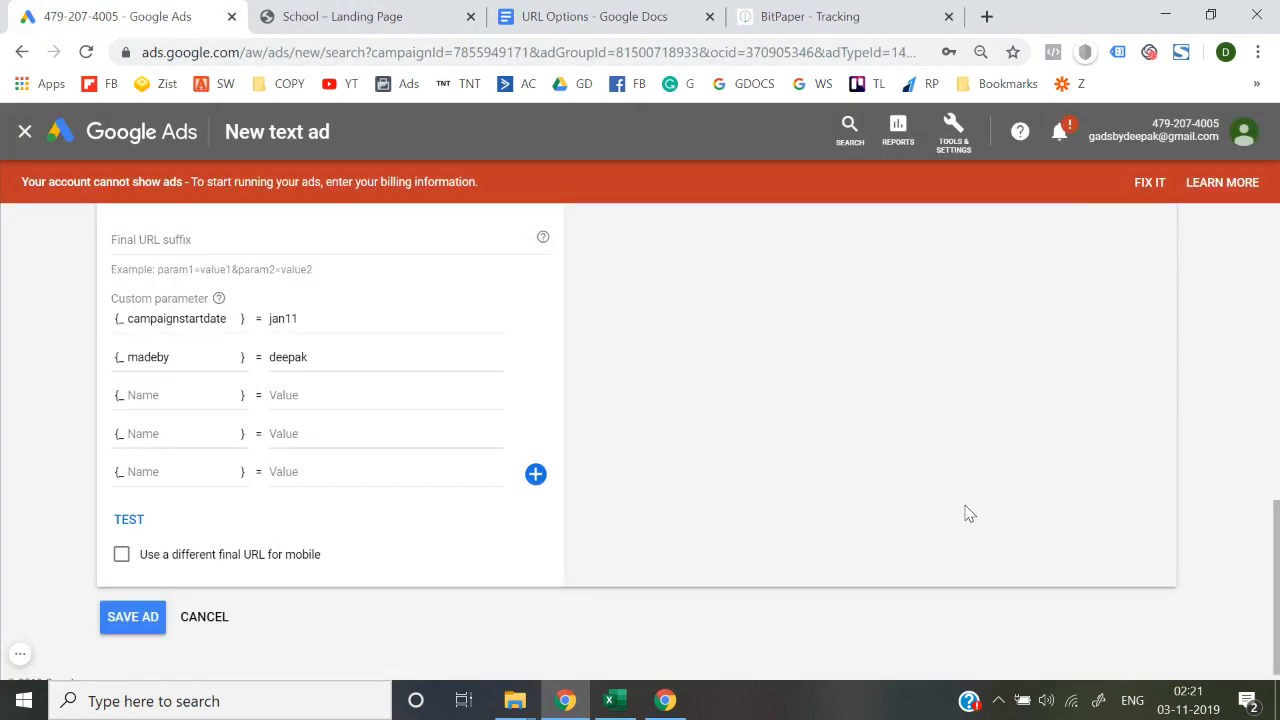
Review the document's Parameters list from {campaignid} to {placement} alongside the custom parameters in the Google Ads ad URL options.
scroll(737, 417, up, 2)
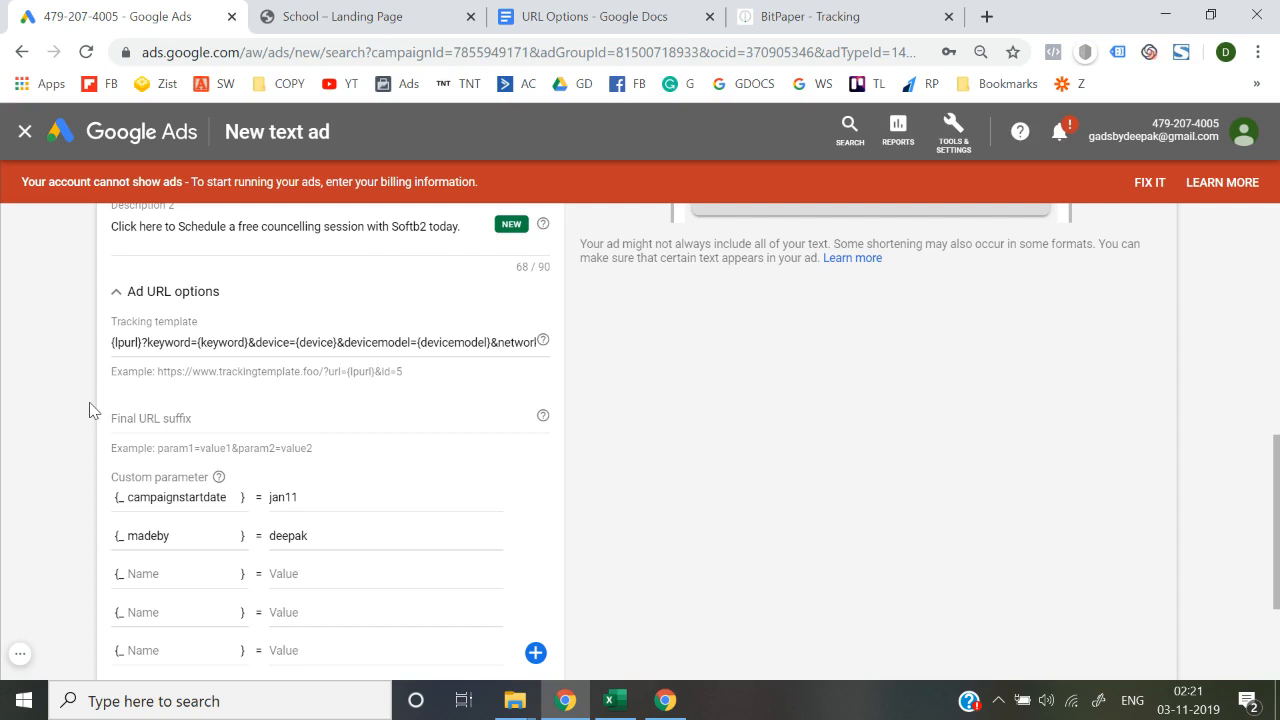
click(533, 12)
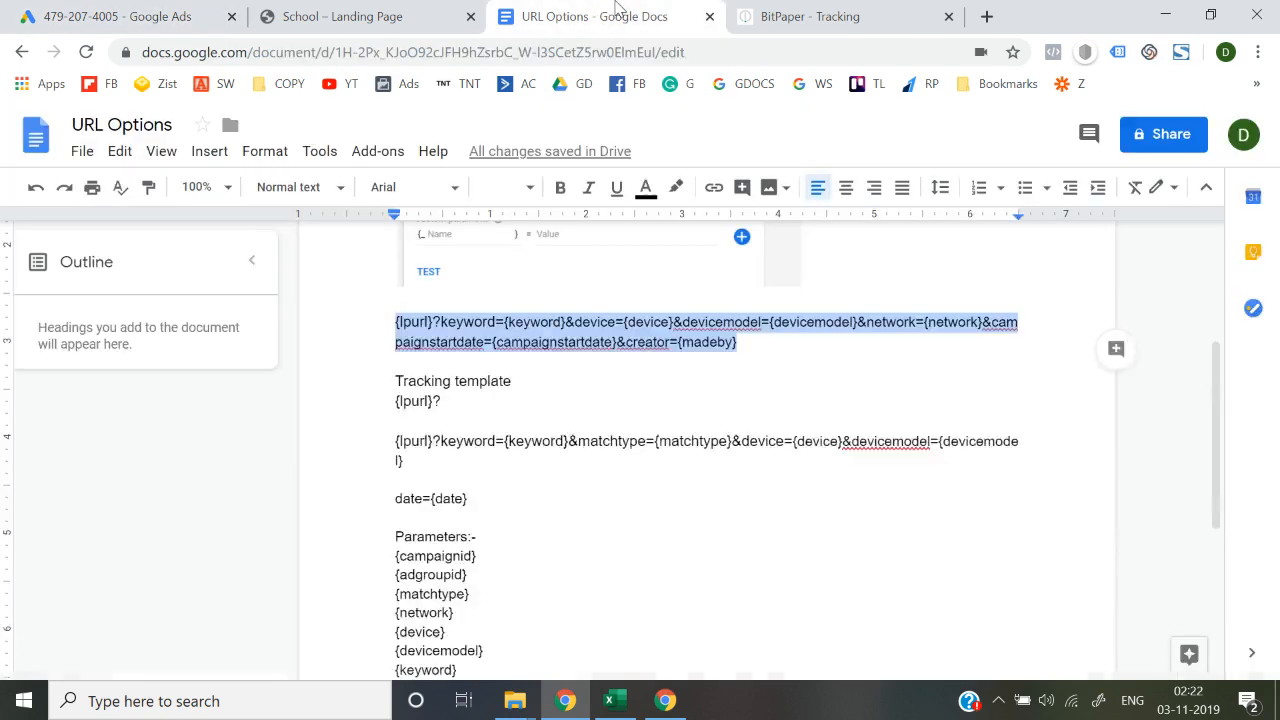
scroll(557, 422, down, 3)
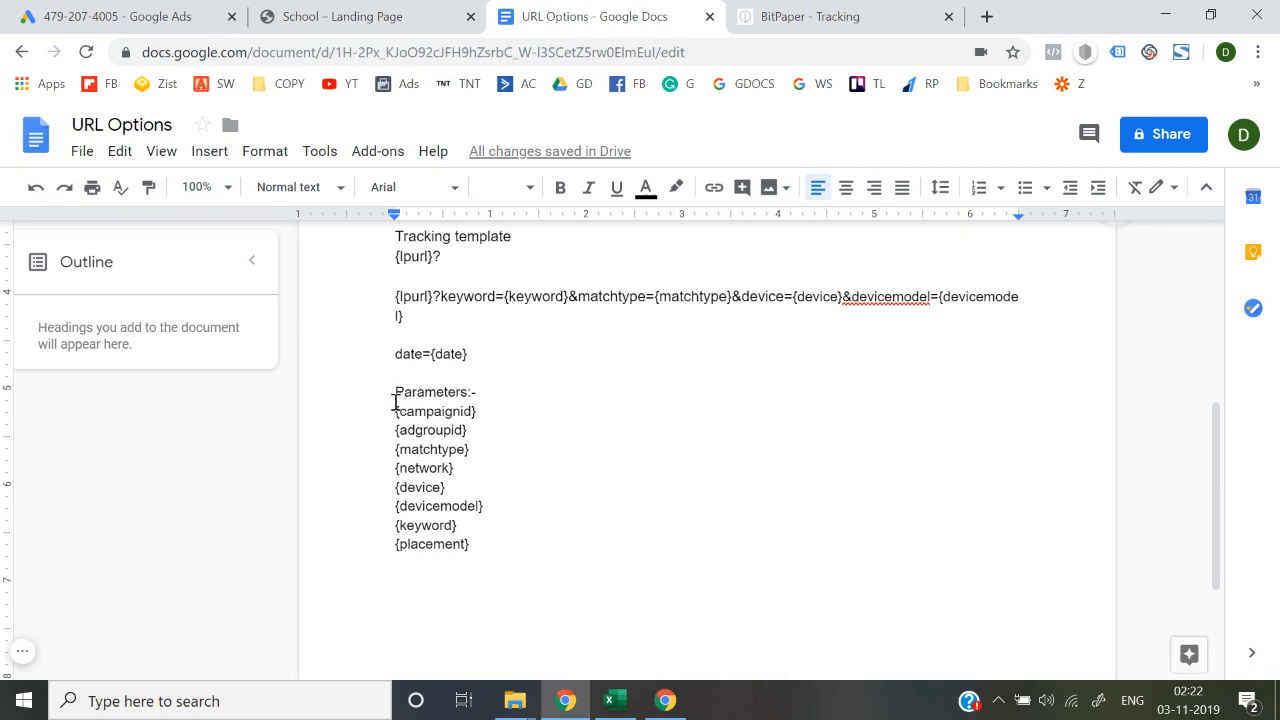
drag(397, 410, 485, 544)
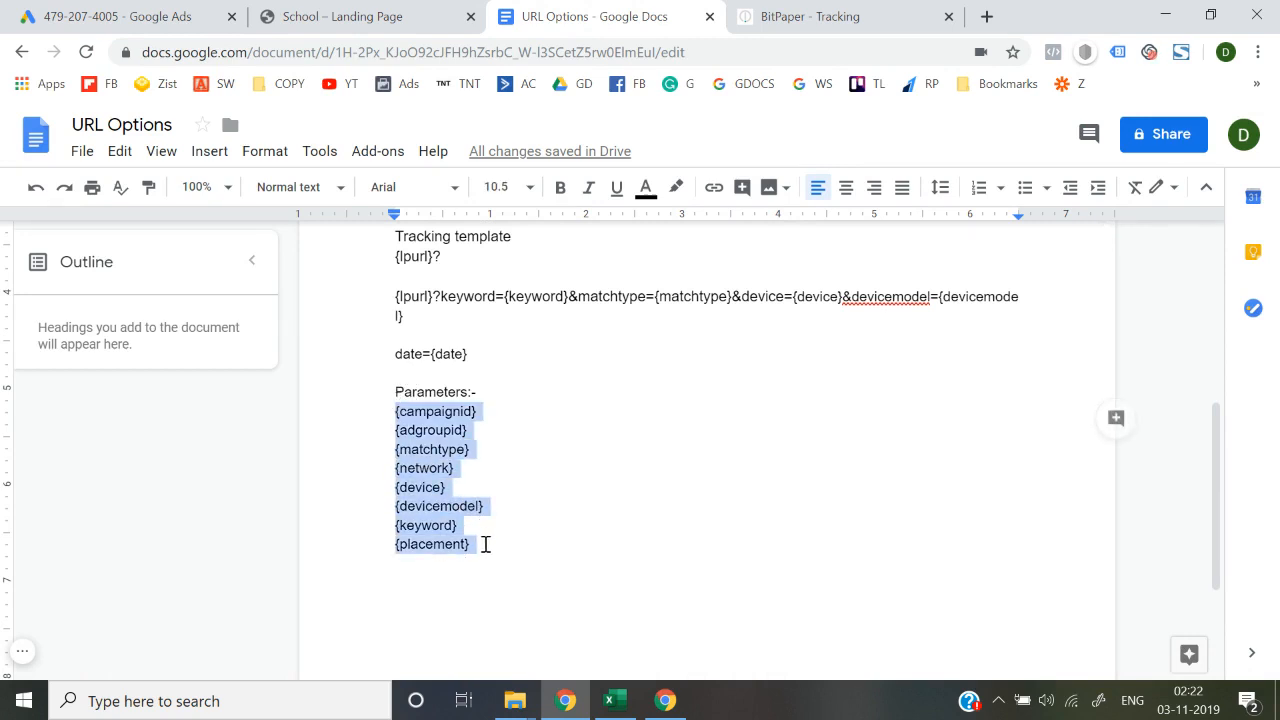
click(180, 12)
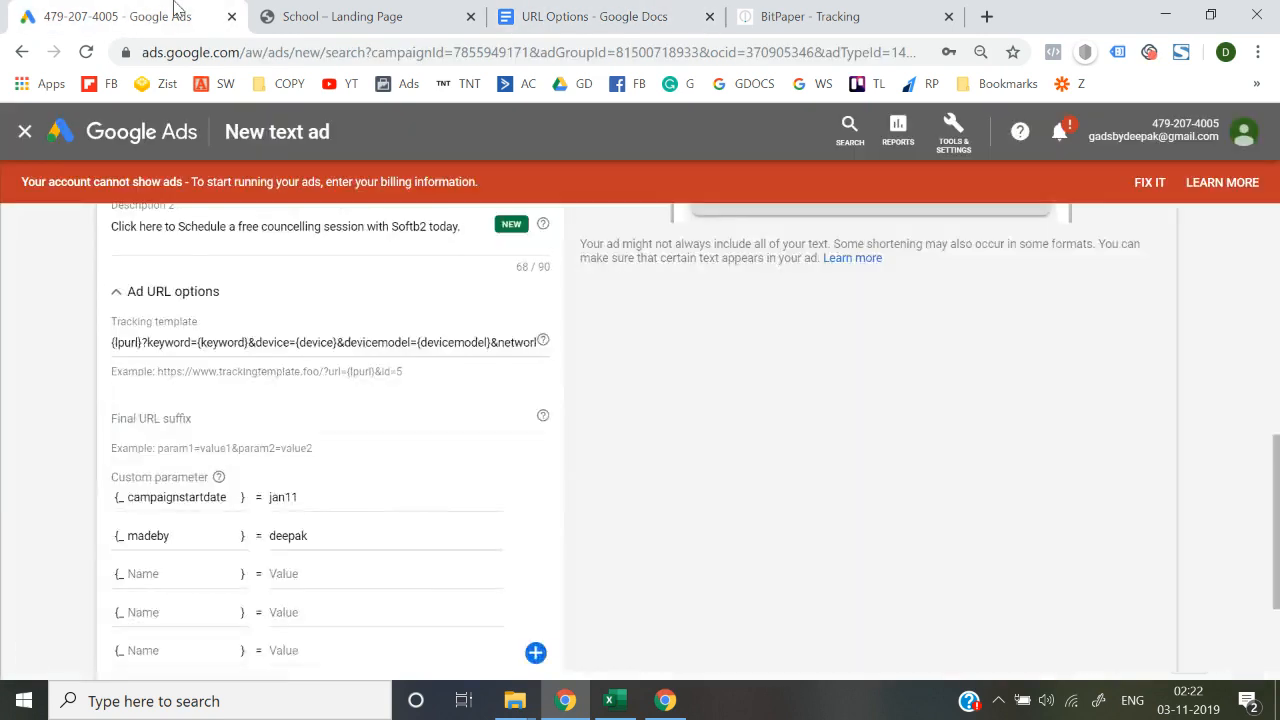
scroll(121, 463, down, 2)
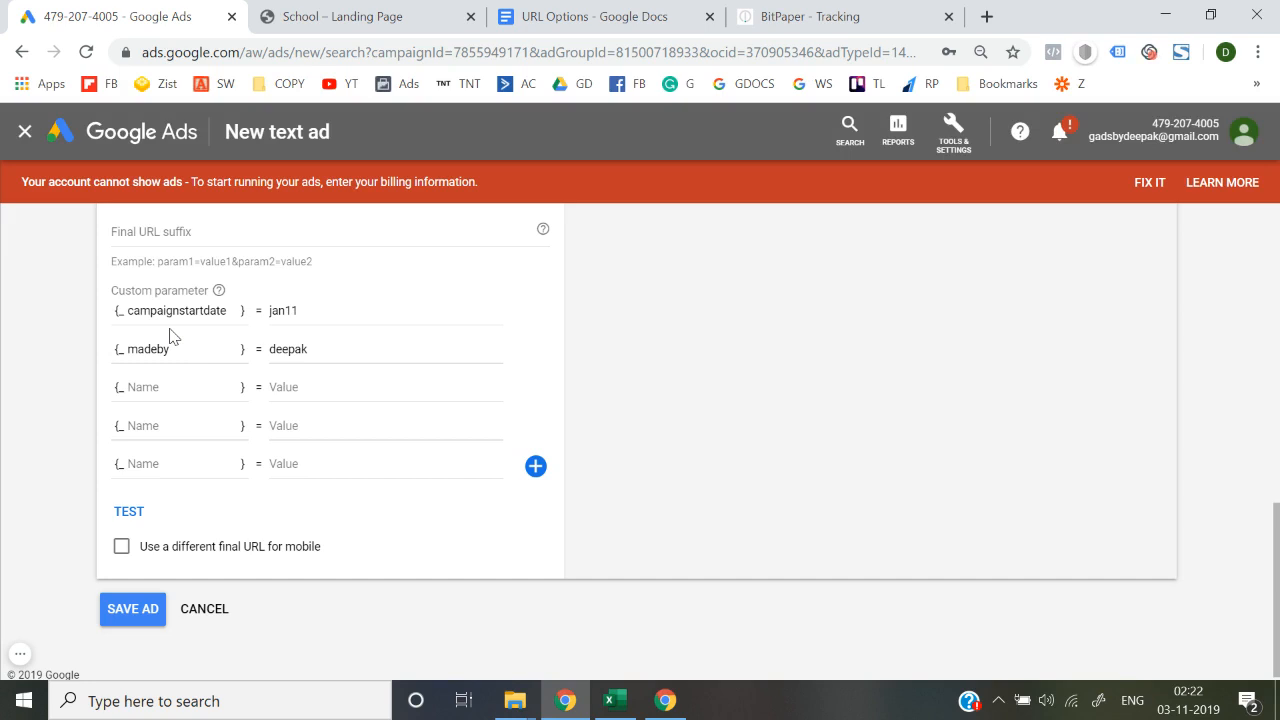
In the URL Options document, delete the first template line below the screenshot, from {lpurl} to {madeby}.
scroll(59, 355, up, 2)
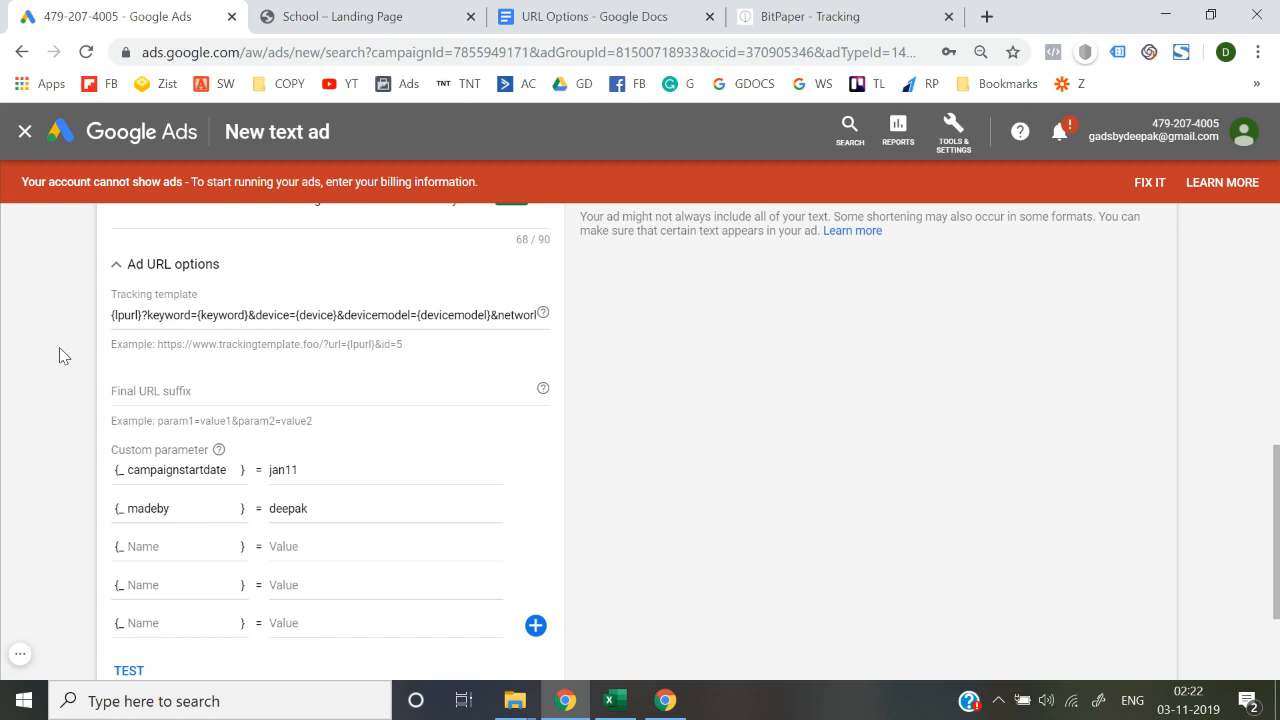
click(350, 16)
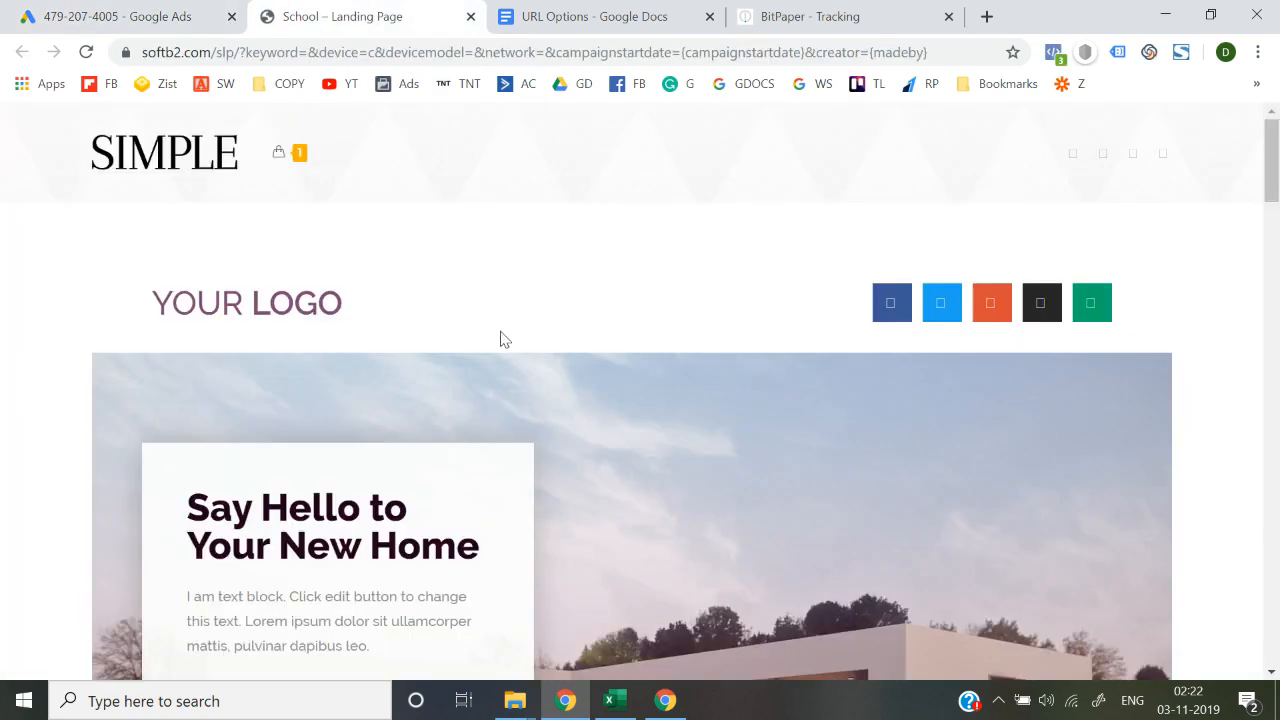
click(603, 14)
scroll(547, 428, up, 2)
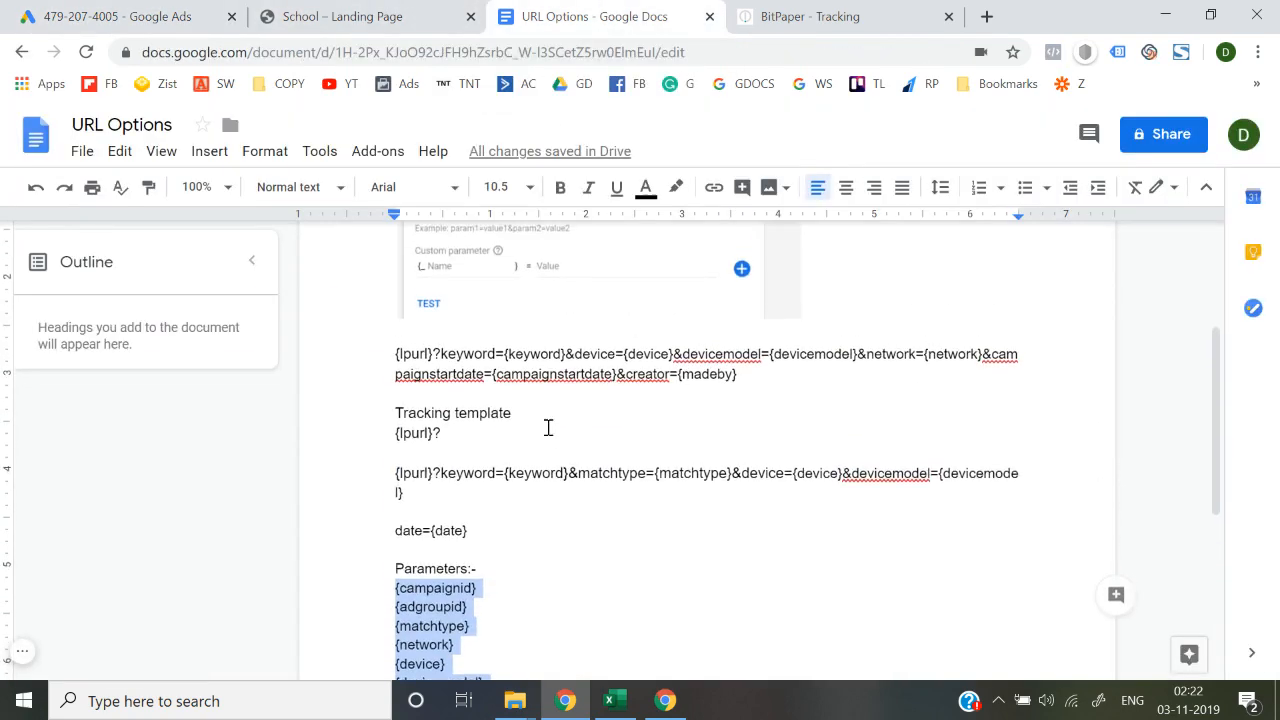
drag(772, 338, 396, 335)
scroll(394, 463, down, 1)
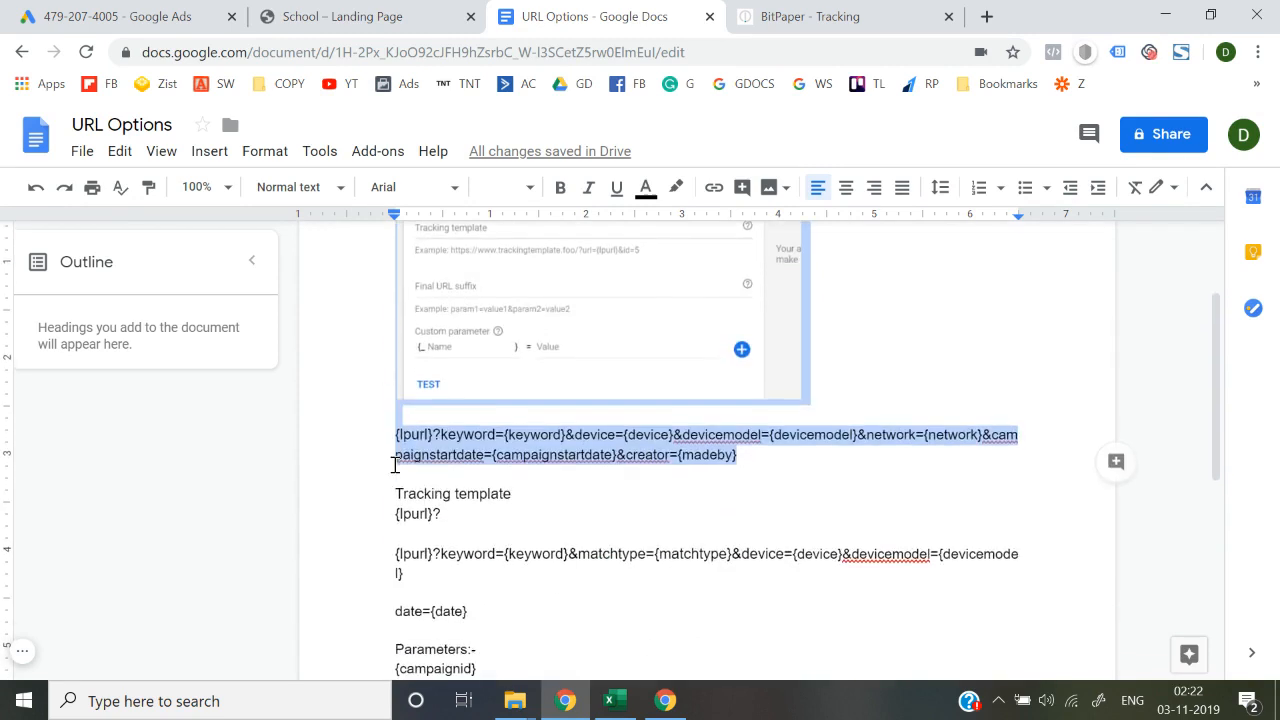
key(Right)
drag(395, 435, 771, 455)
key(BackSpace)
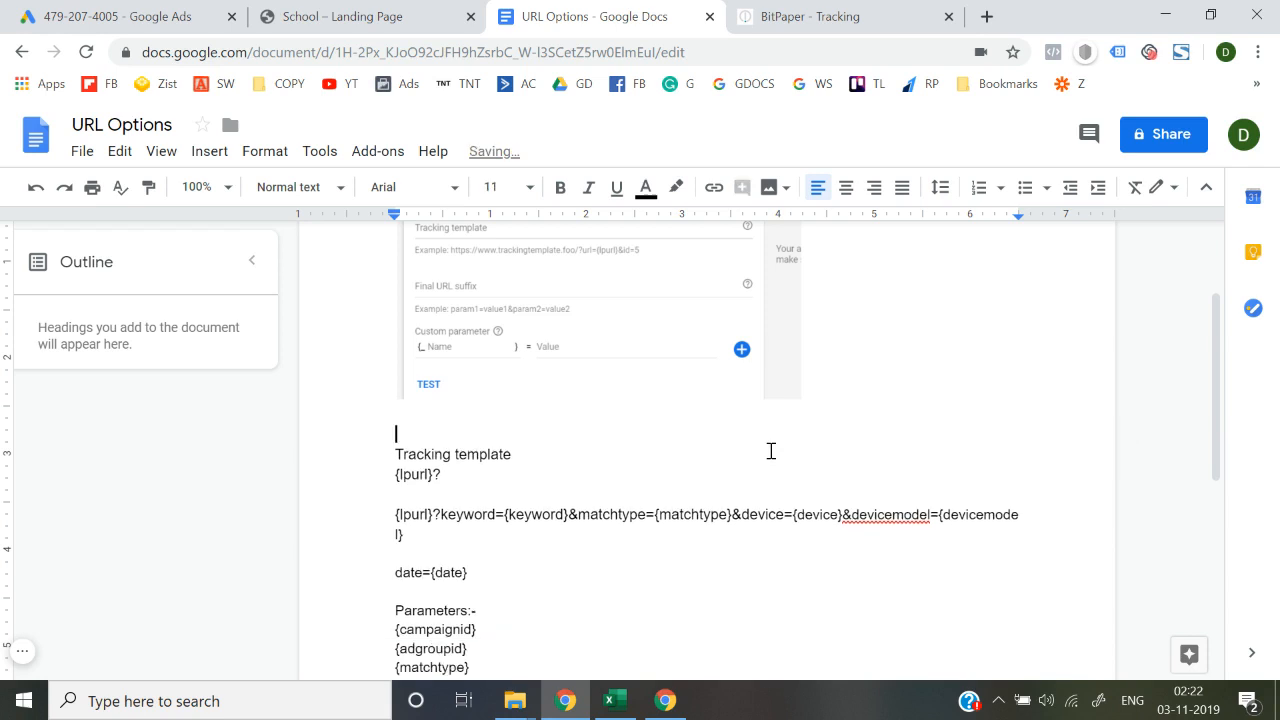
Delete the date={date} text above the Parameters list in the document.
key(Down)
key(Down)
key(Down)
key(Down)
scroll(771, 451, down, 2)
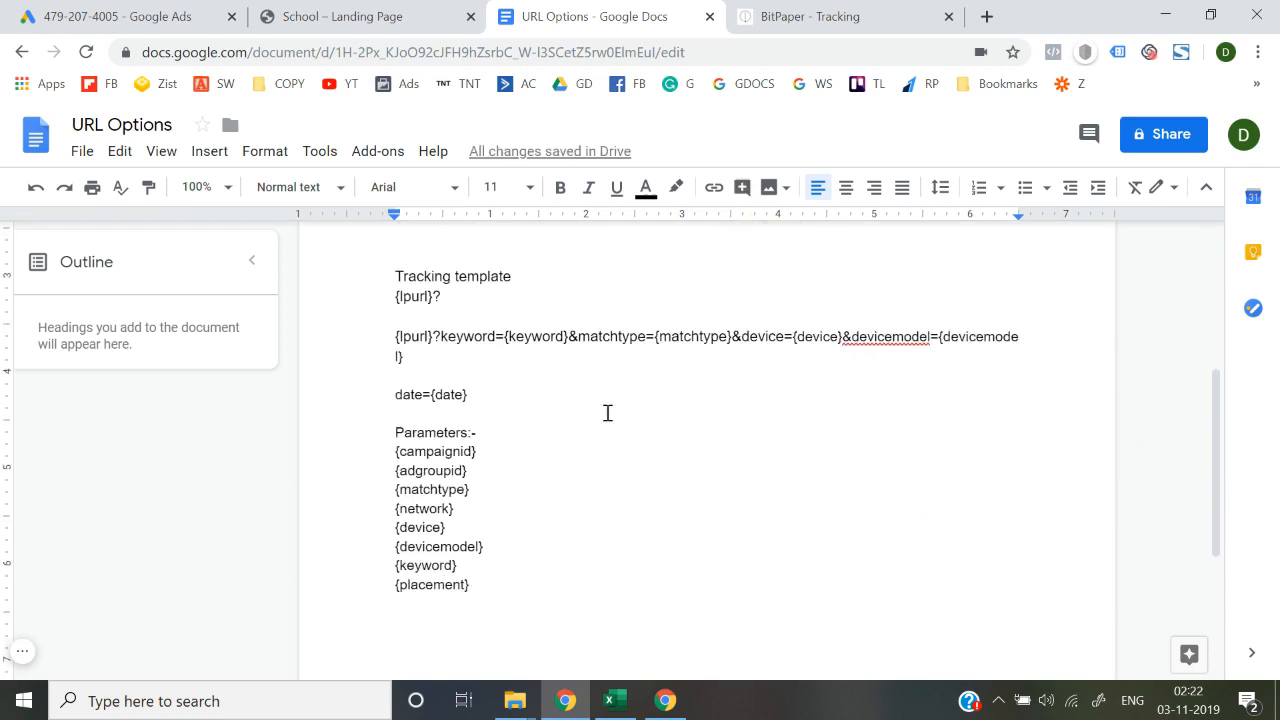
drag(468, 394, 390, 393)
key(BackSpace)
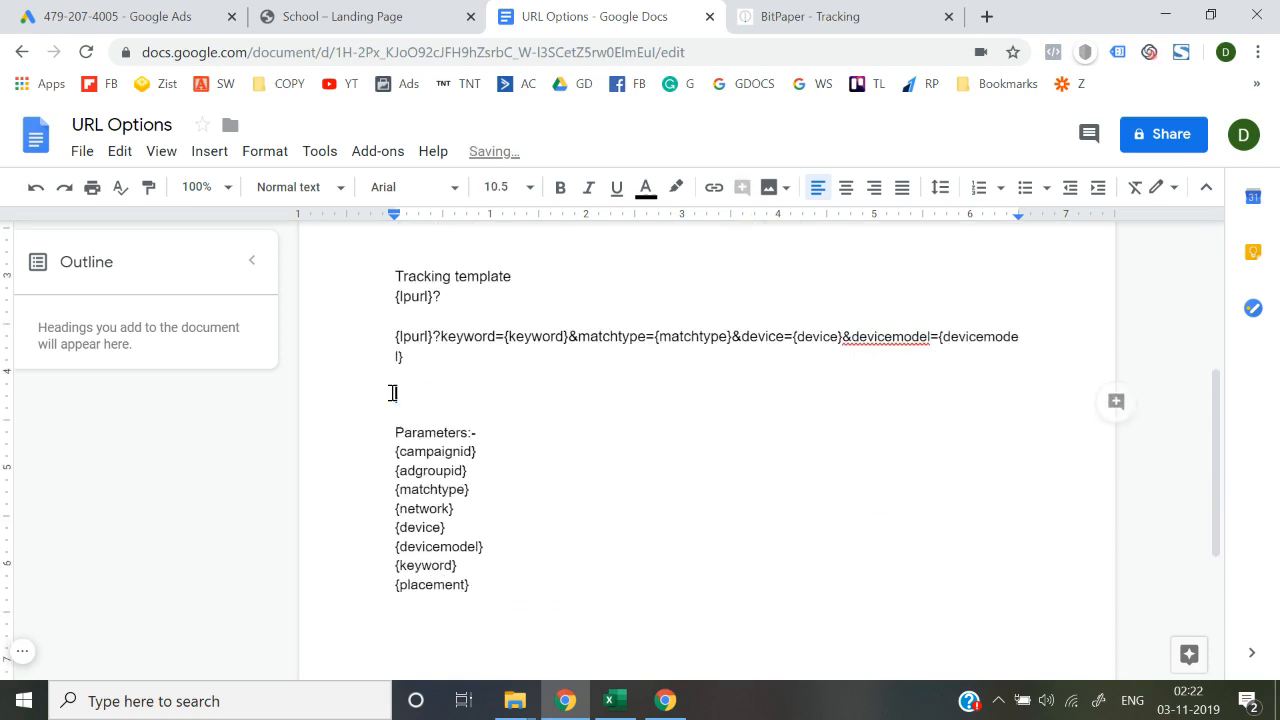
Highlight the entries under the document's Parameters heading, starting from {campaignid}, to go over them.
key(Down)
key(Down)
key(shift+Down)
key(shift+Down)
key(shift+Down)
key(shift+Down)
key(shift+Down)
key(shift+Down)
key(shift+Down)
key(shift+Down)
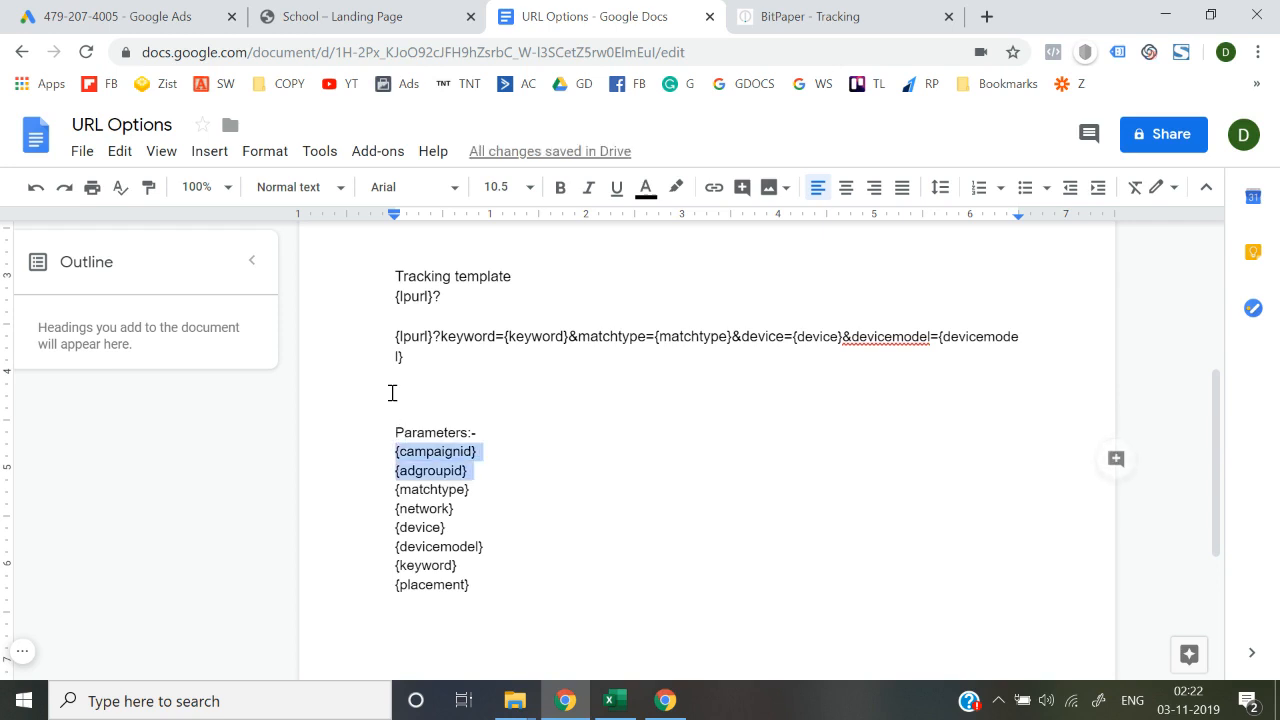